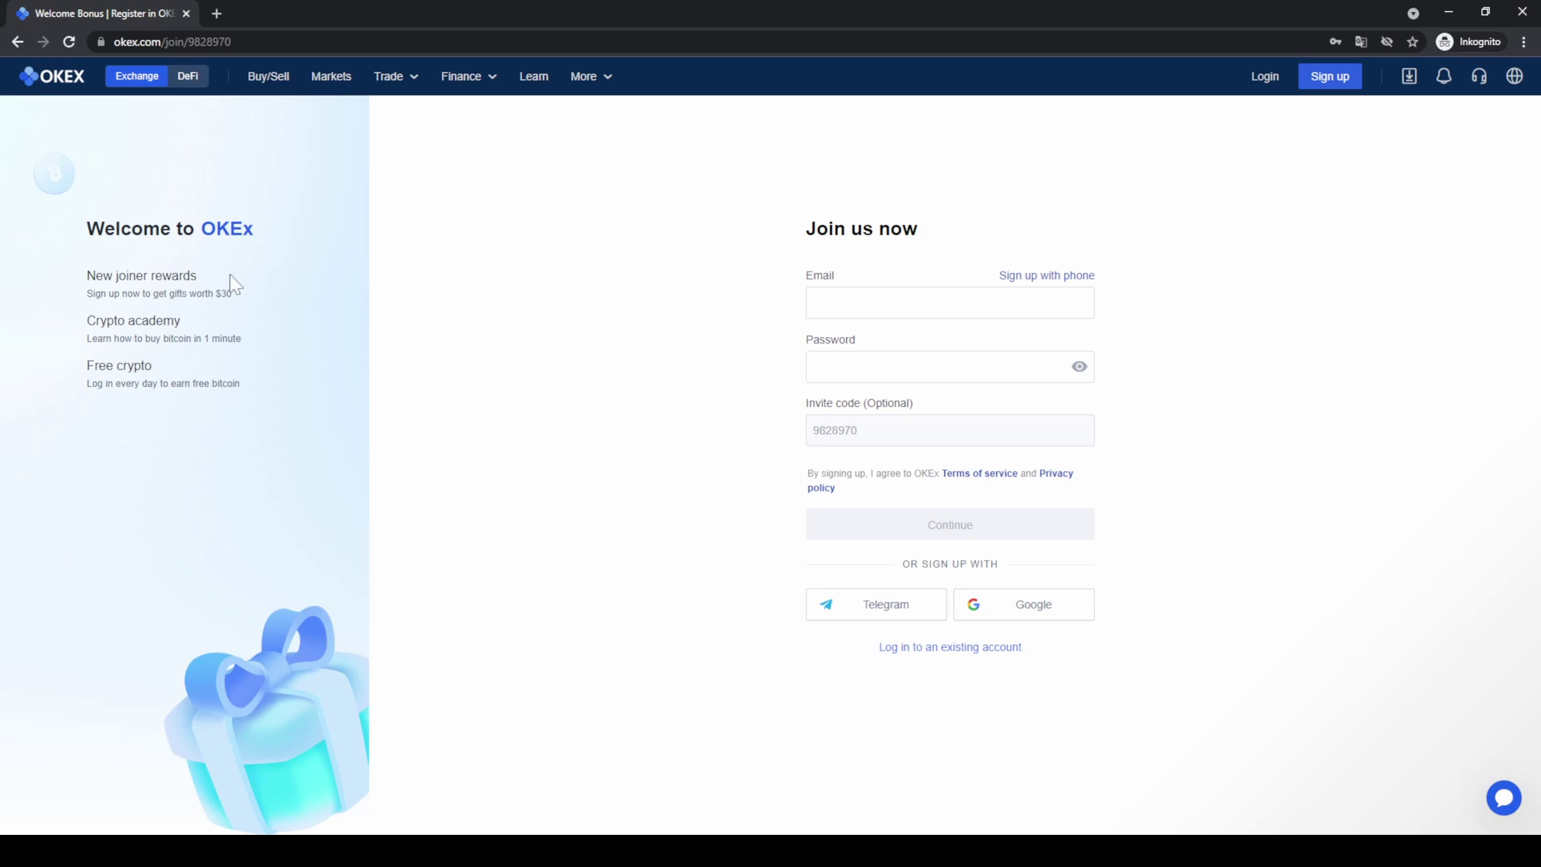
drag(213, 294, 253, 291)
click(602, 249)
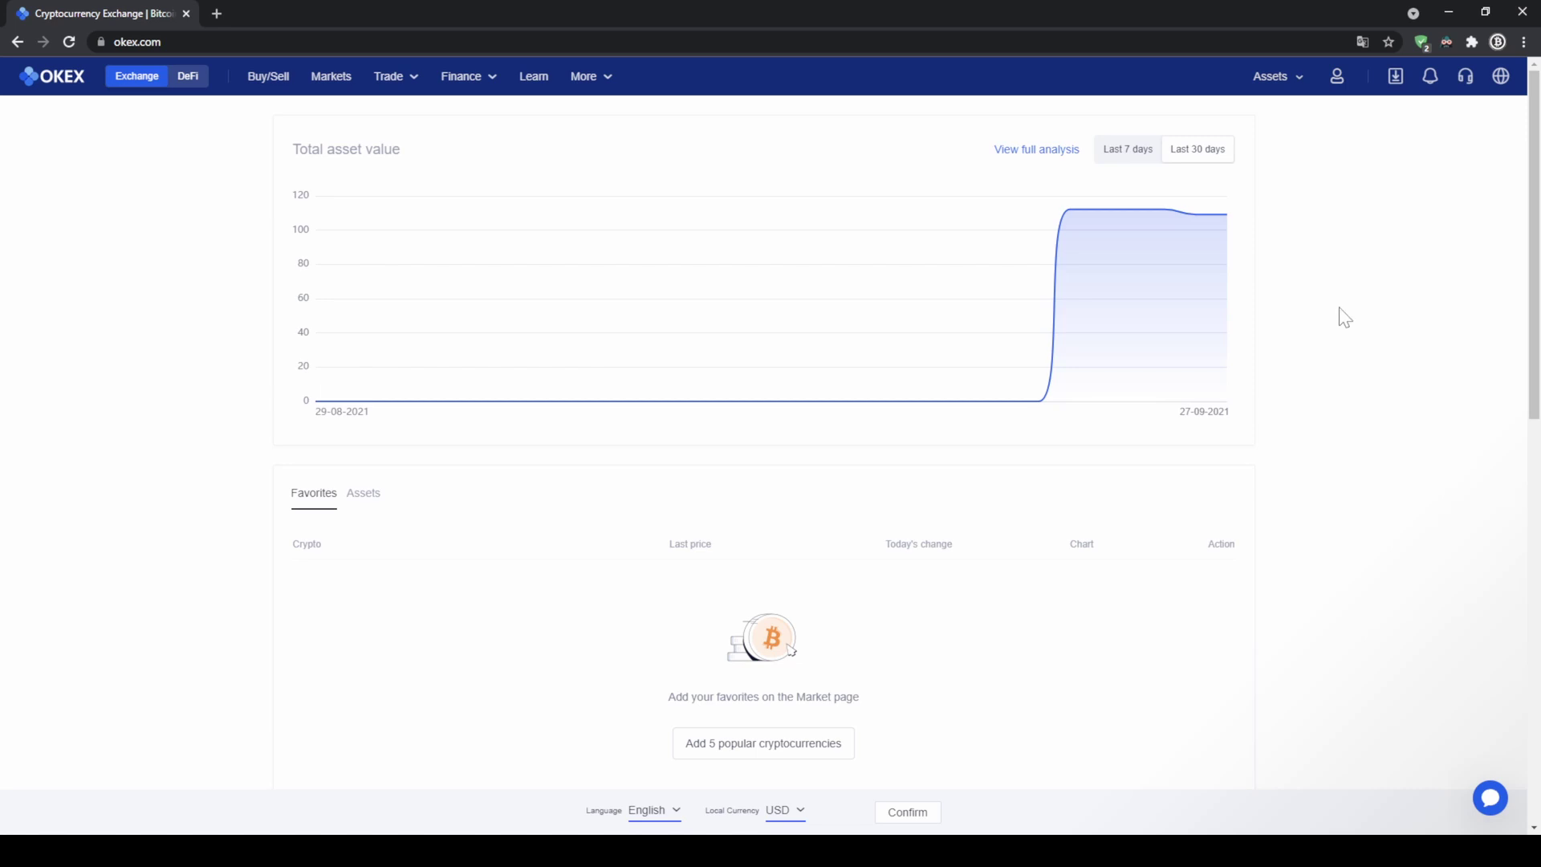
Review the account's individual verification levels with their withdrawal limits, and open the account's security settings.
mouse_move(1339, 90)
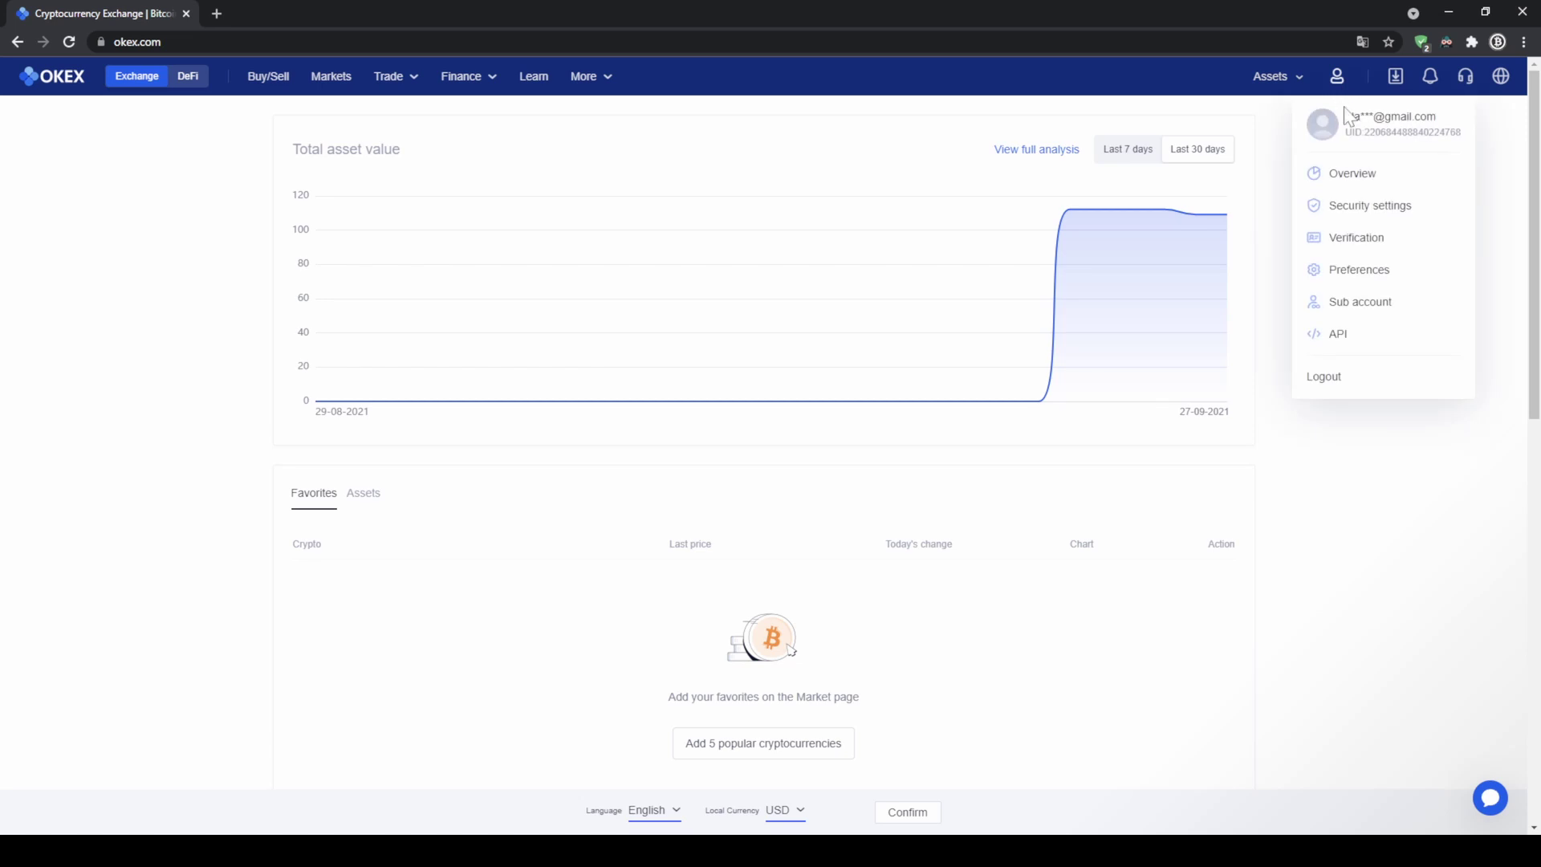
click(1353, 249)
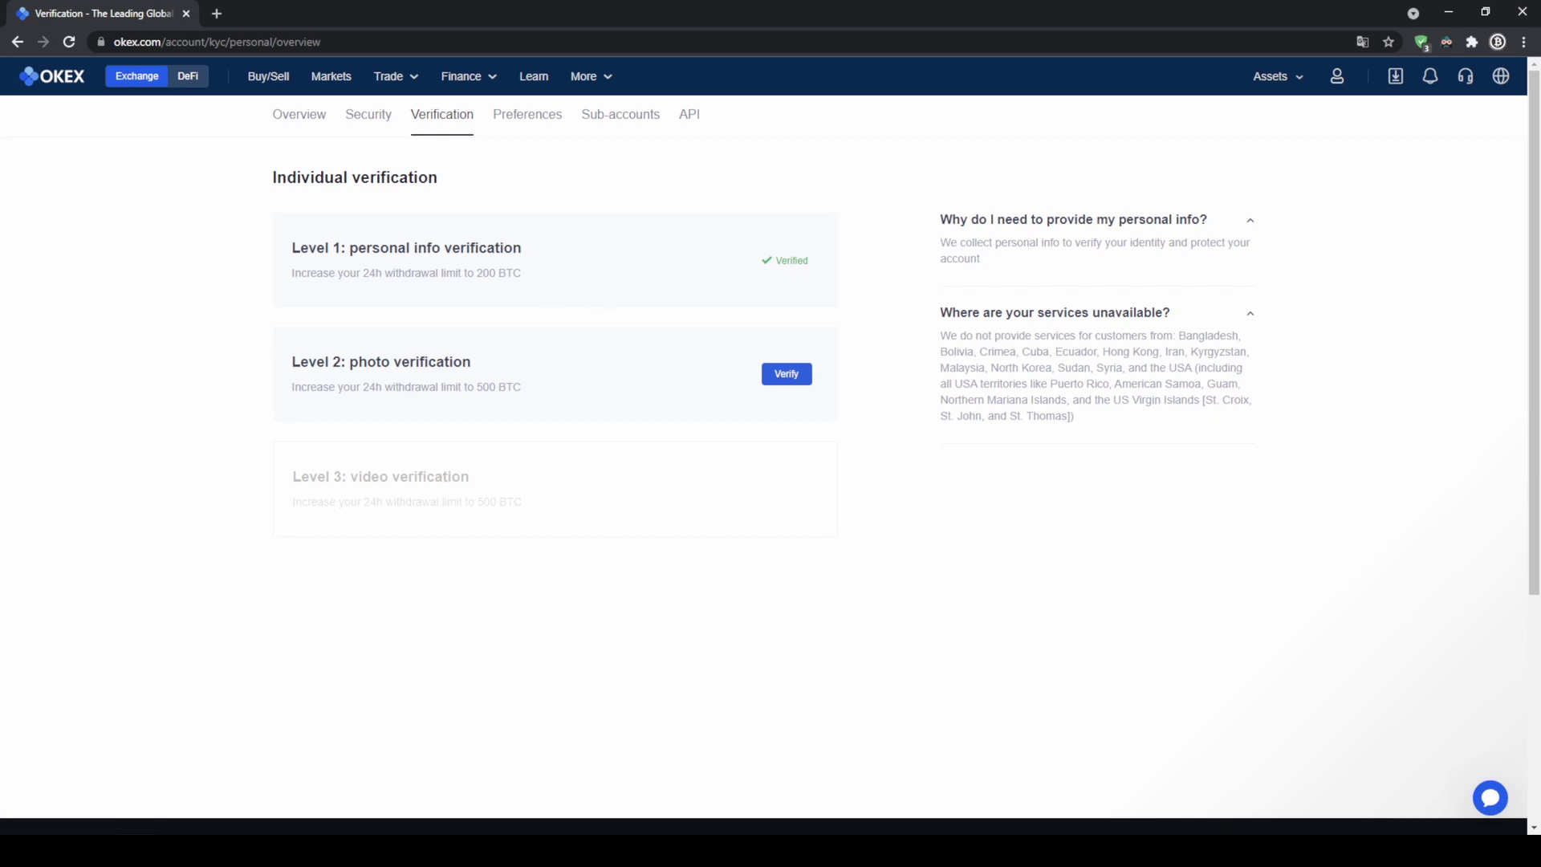
drag(350, 274, 514, 275)
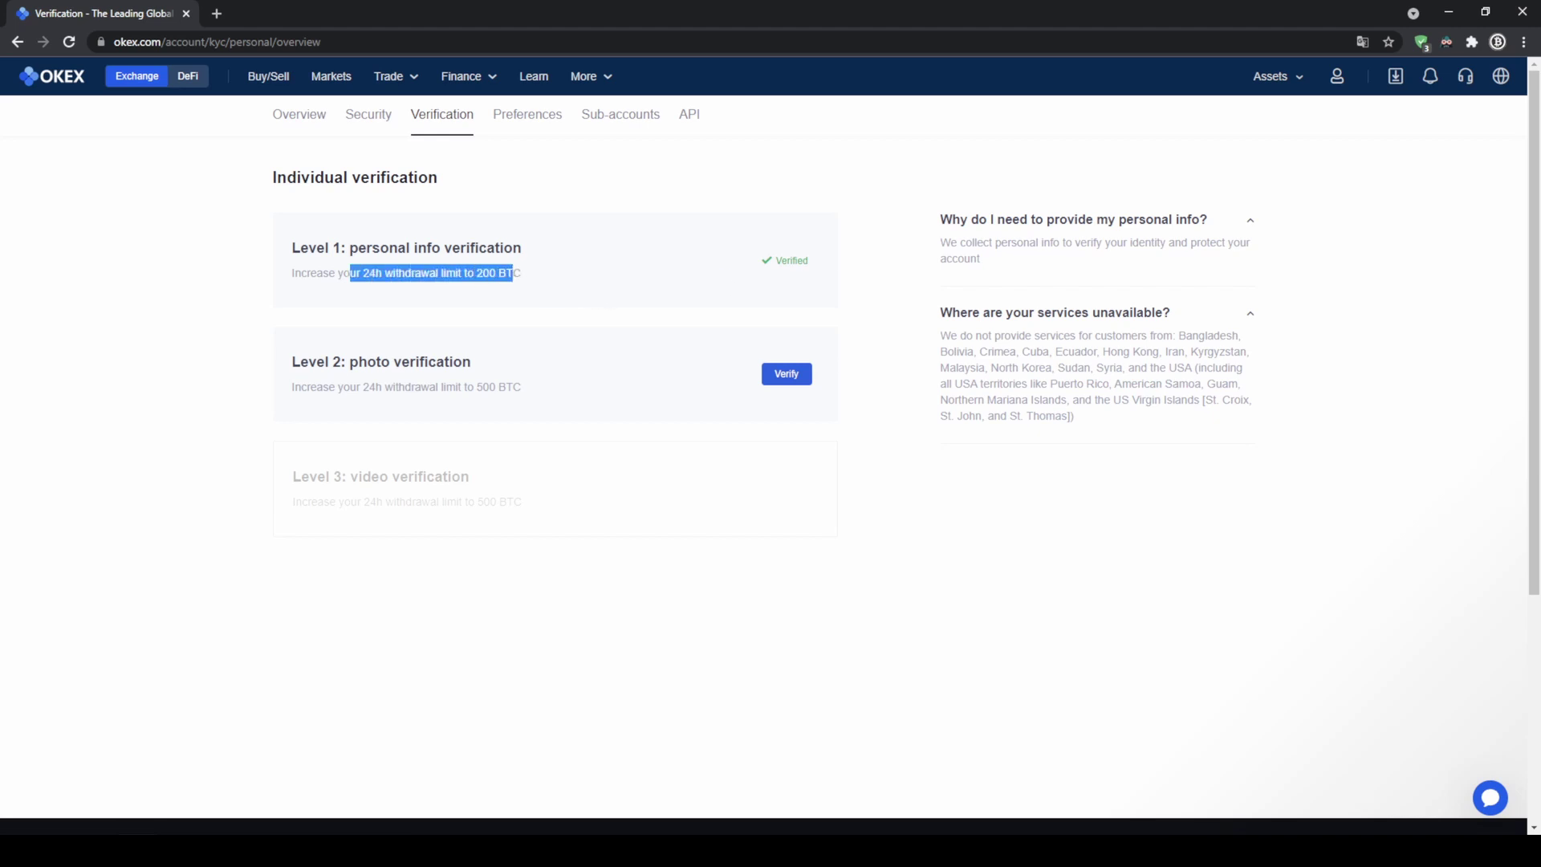
click(589, 270)
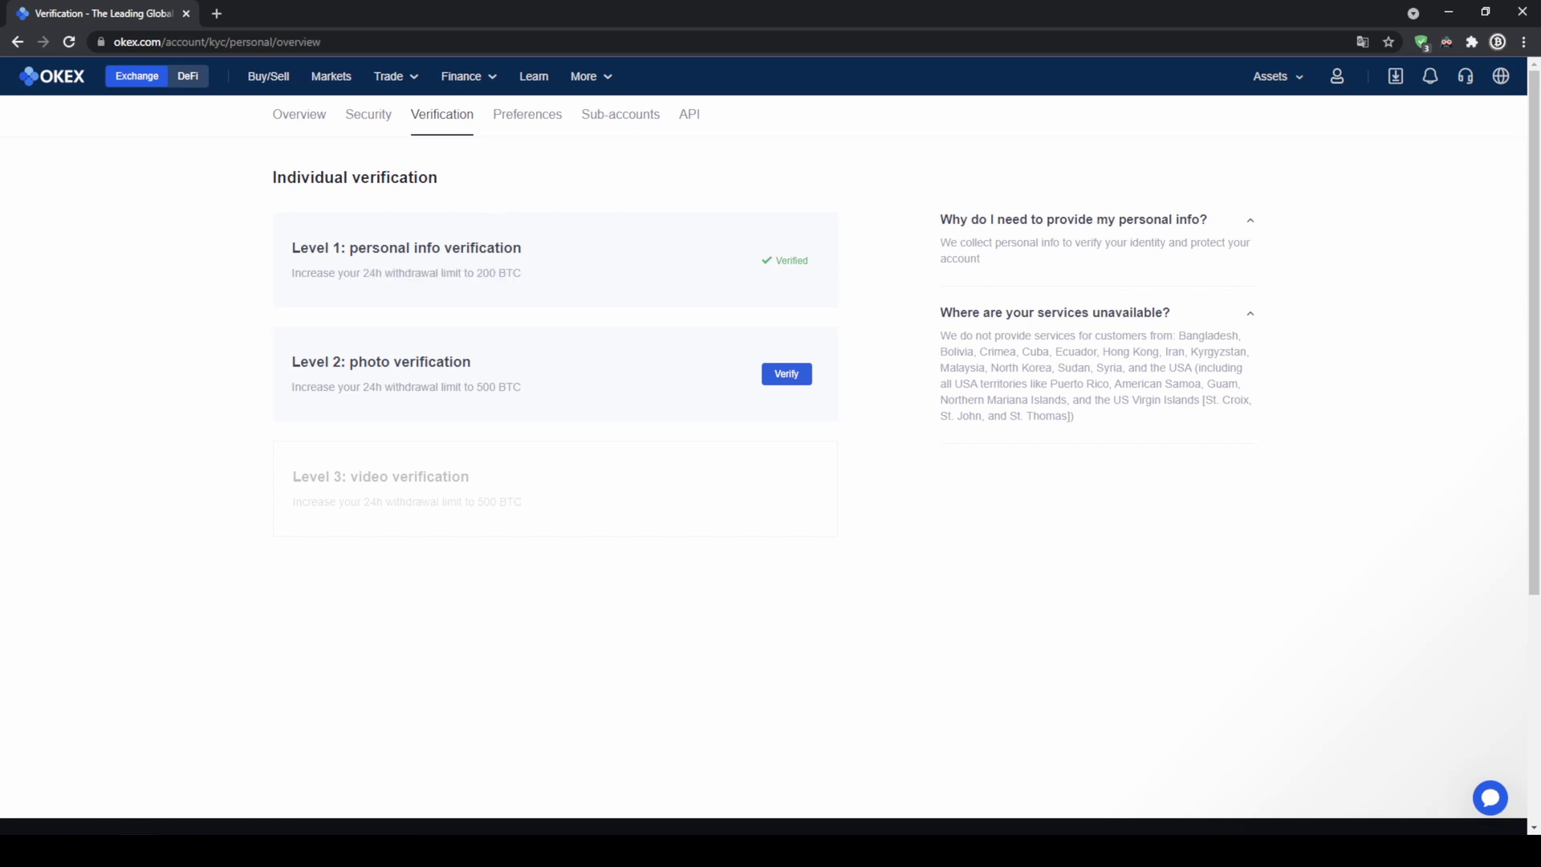
click(369, 117)
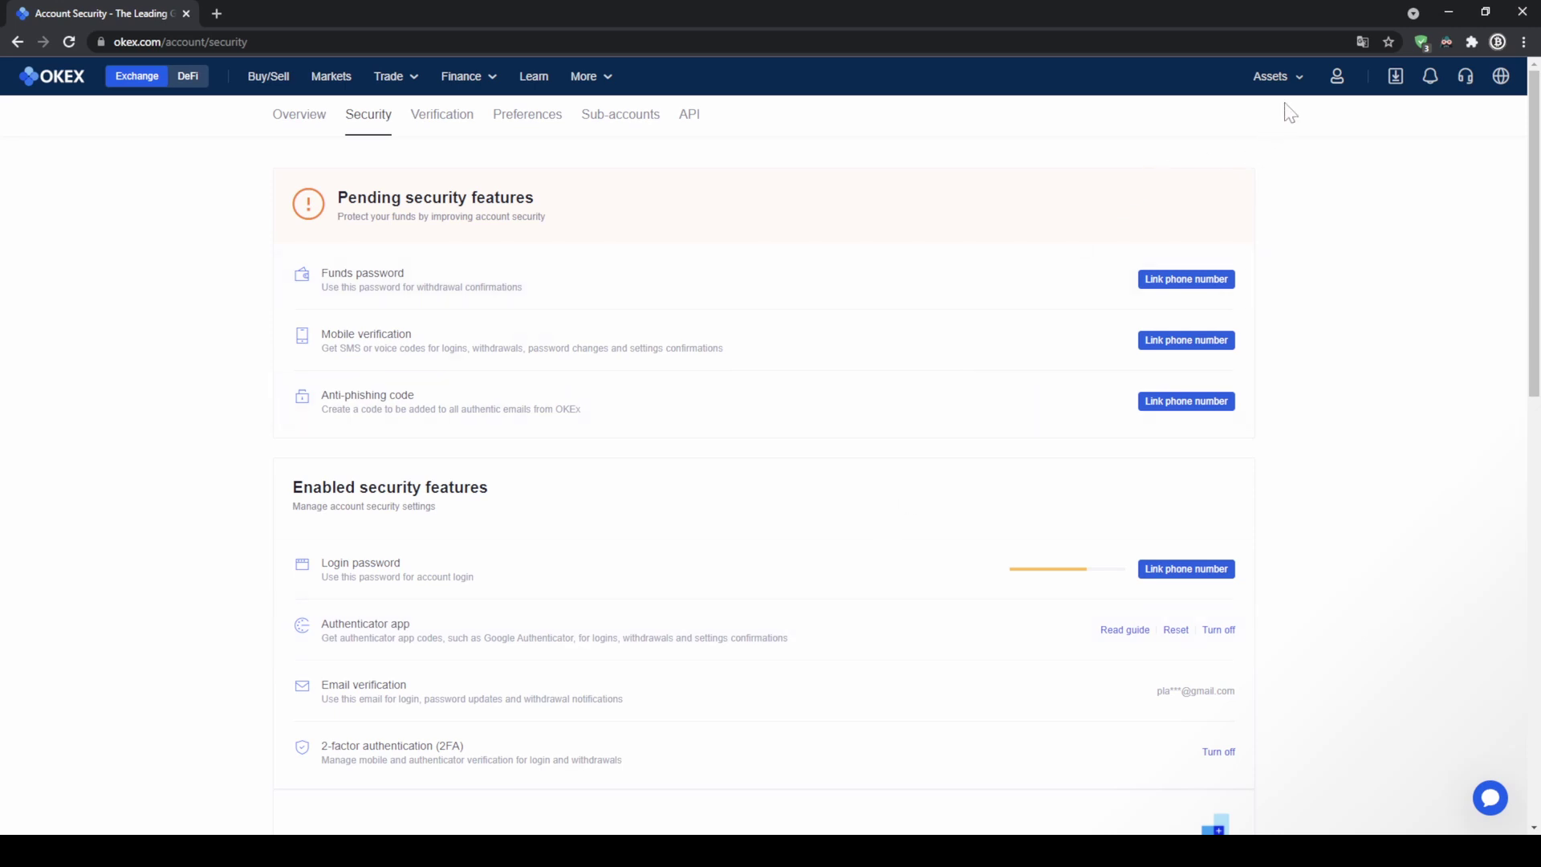
Start a crypto deposit in USDT using the USDT-TRC20 network and continue to the deposit details.
mouse_move(1291, 83)
click(1297, 150)
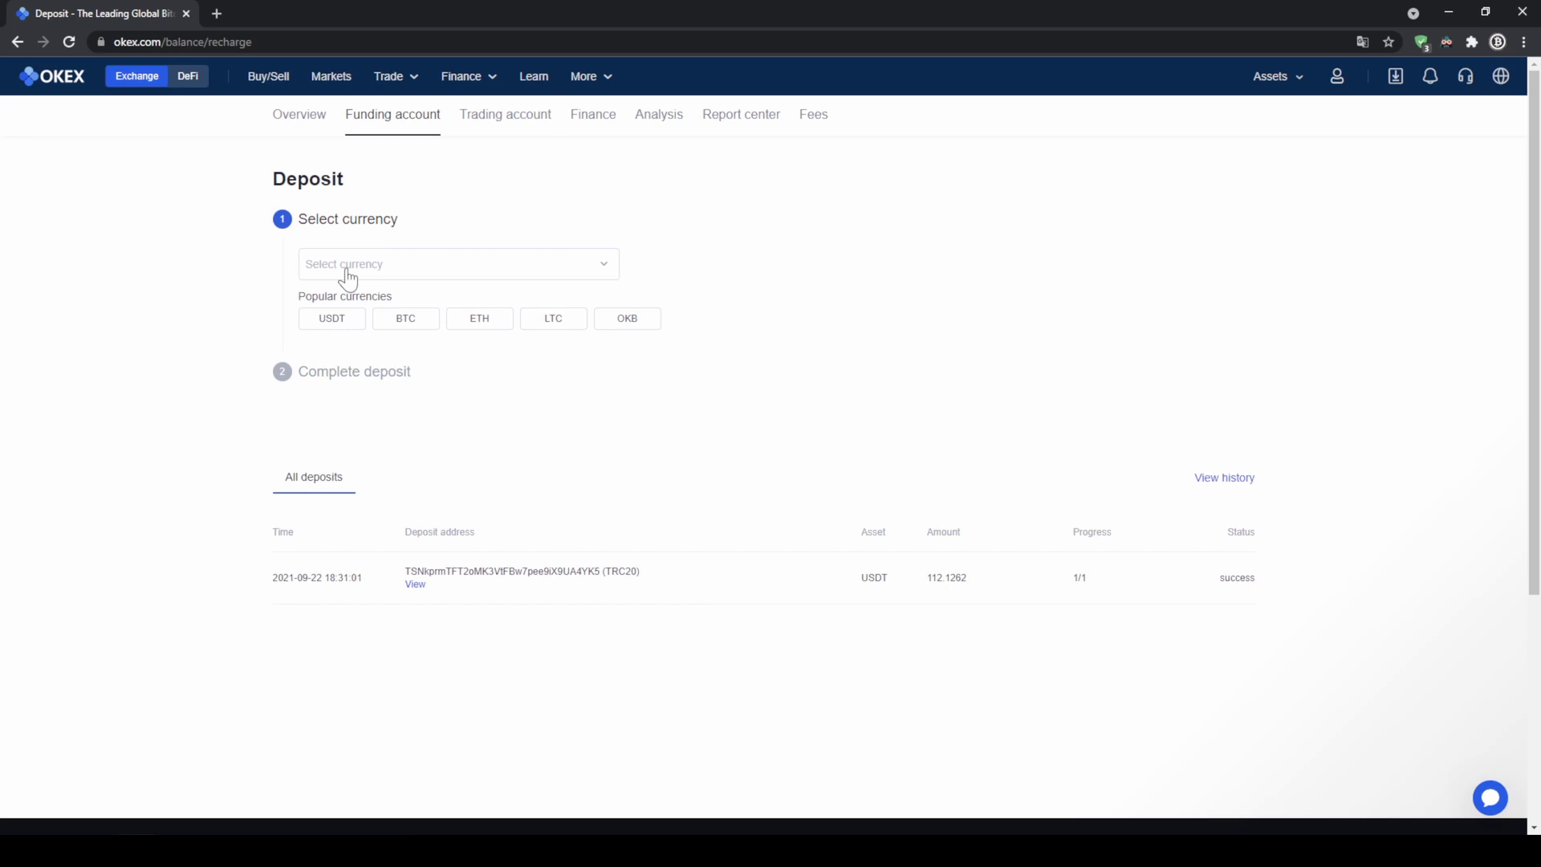
click(347, 279)
scroll(418, 376, down, 6)
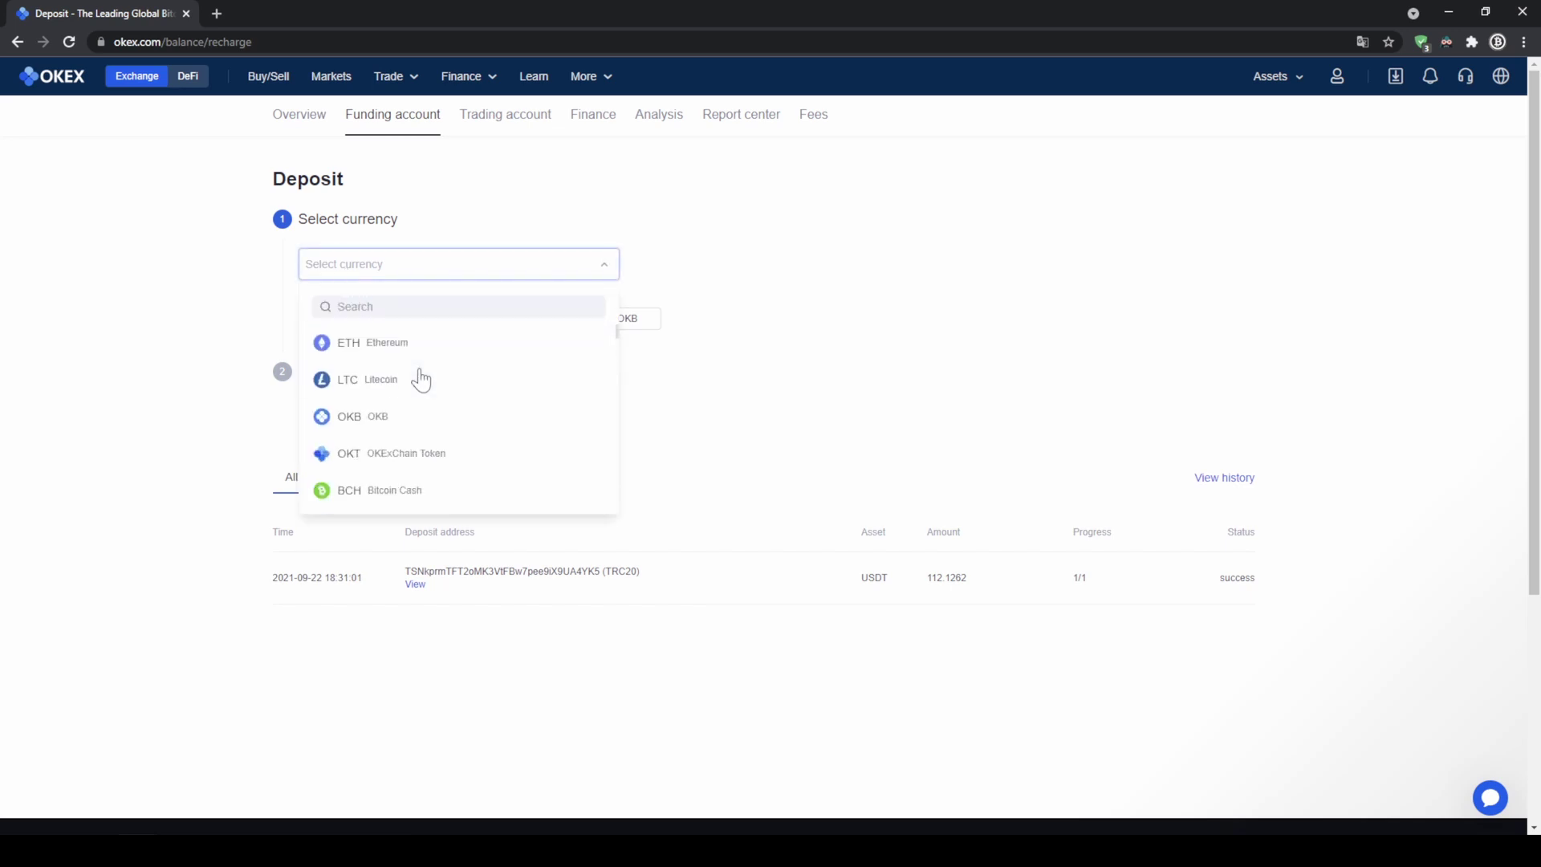
scroll(432, 399, down, 15)
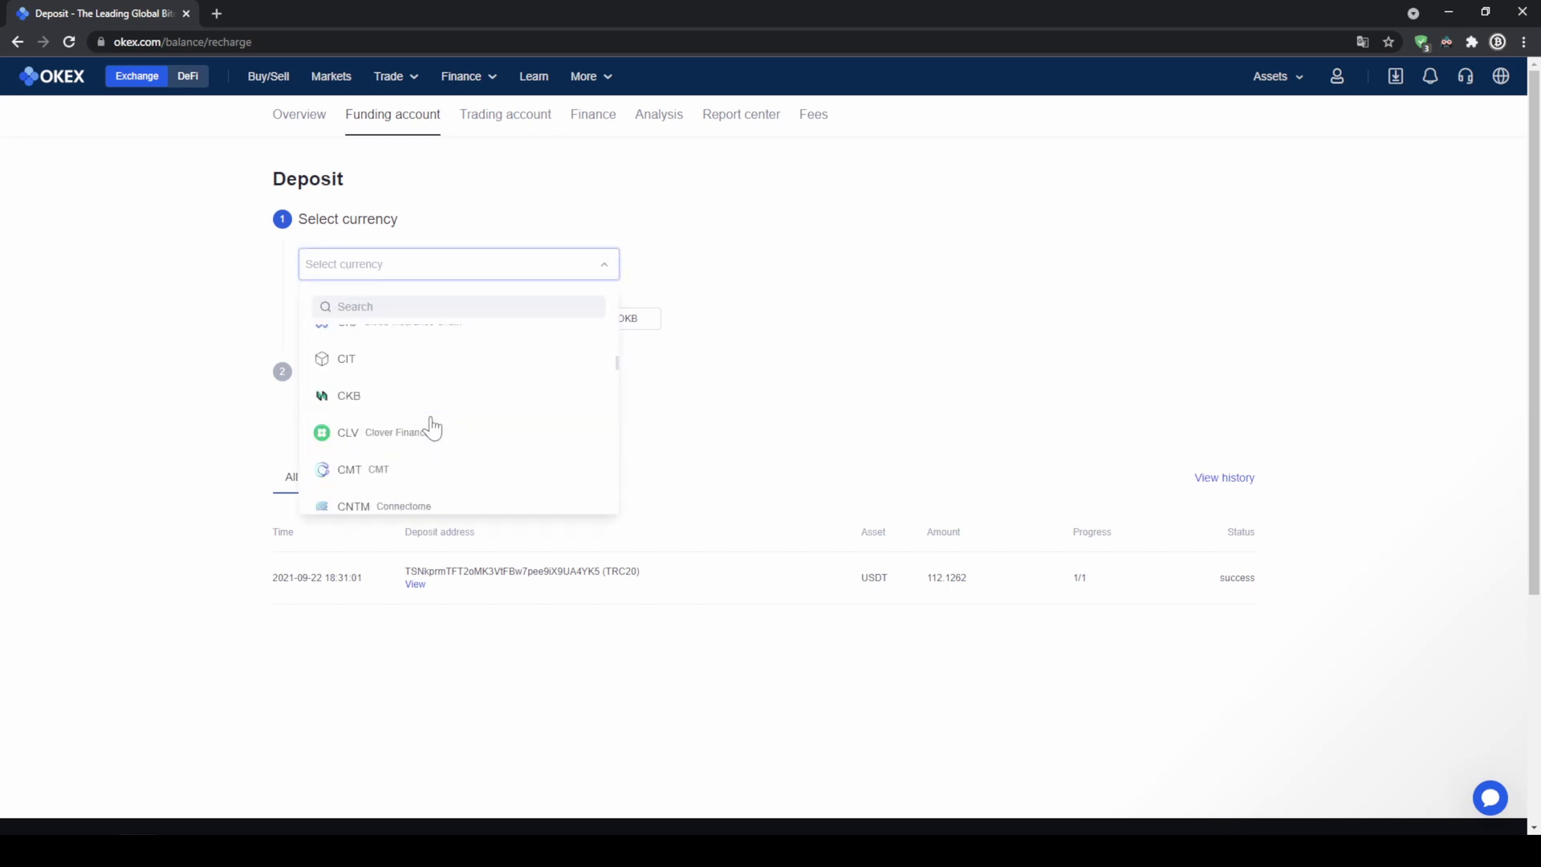
scroll(425, 425, up, 20)
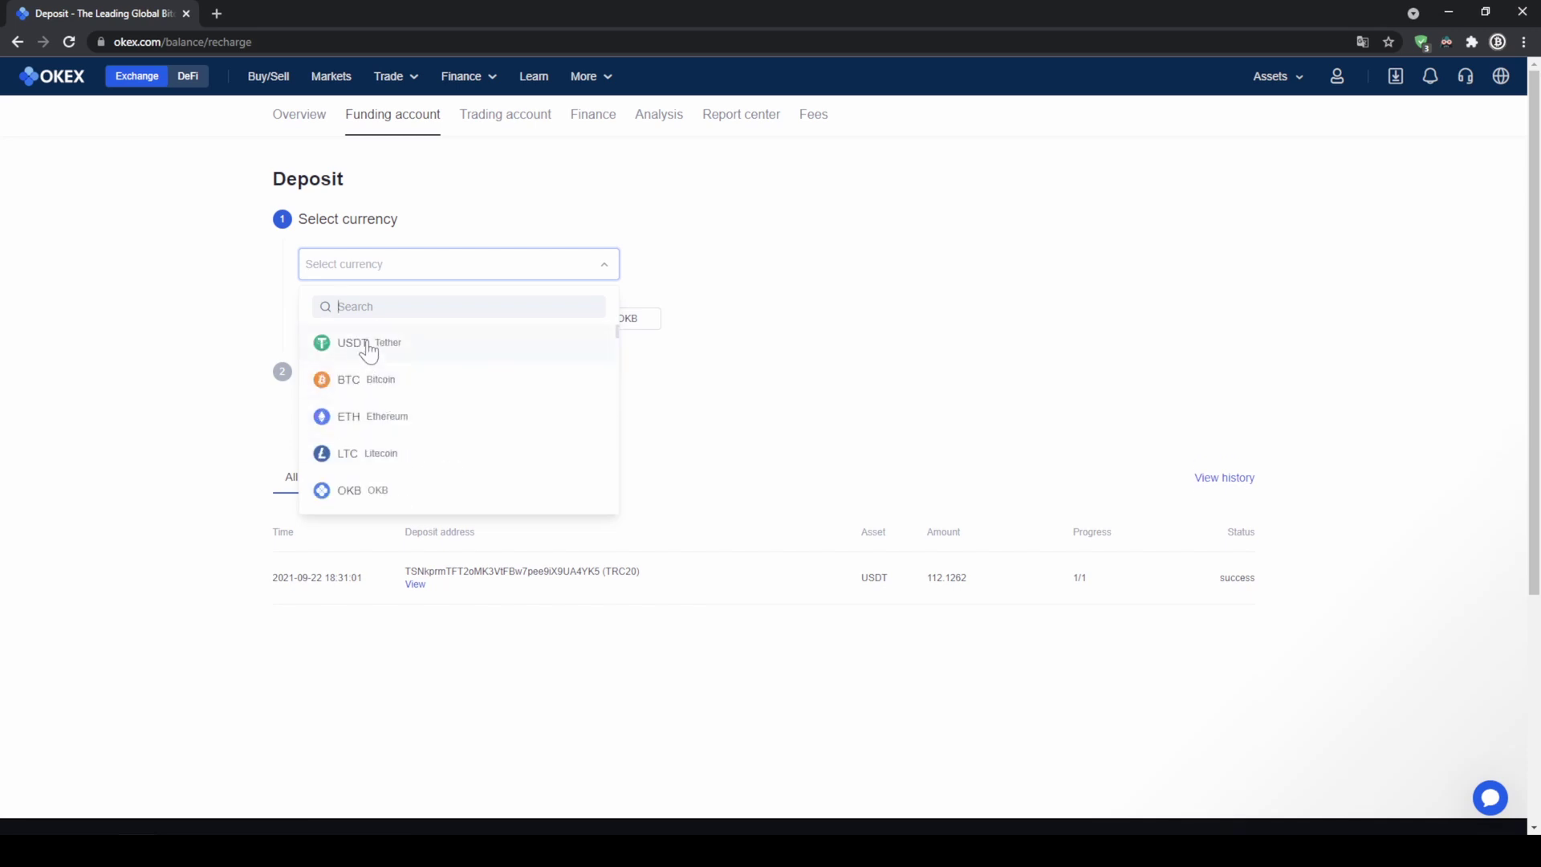
click(369, 347)
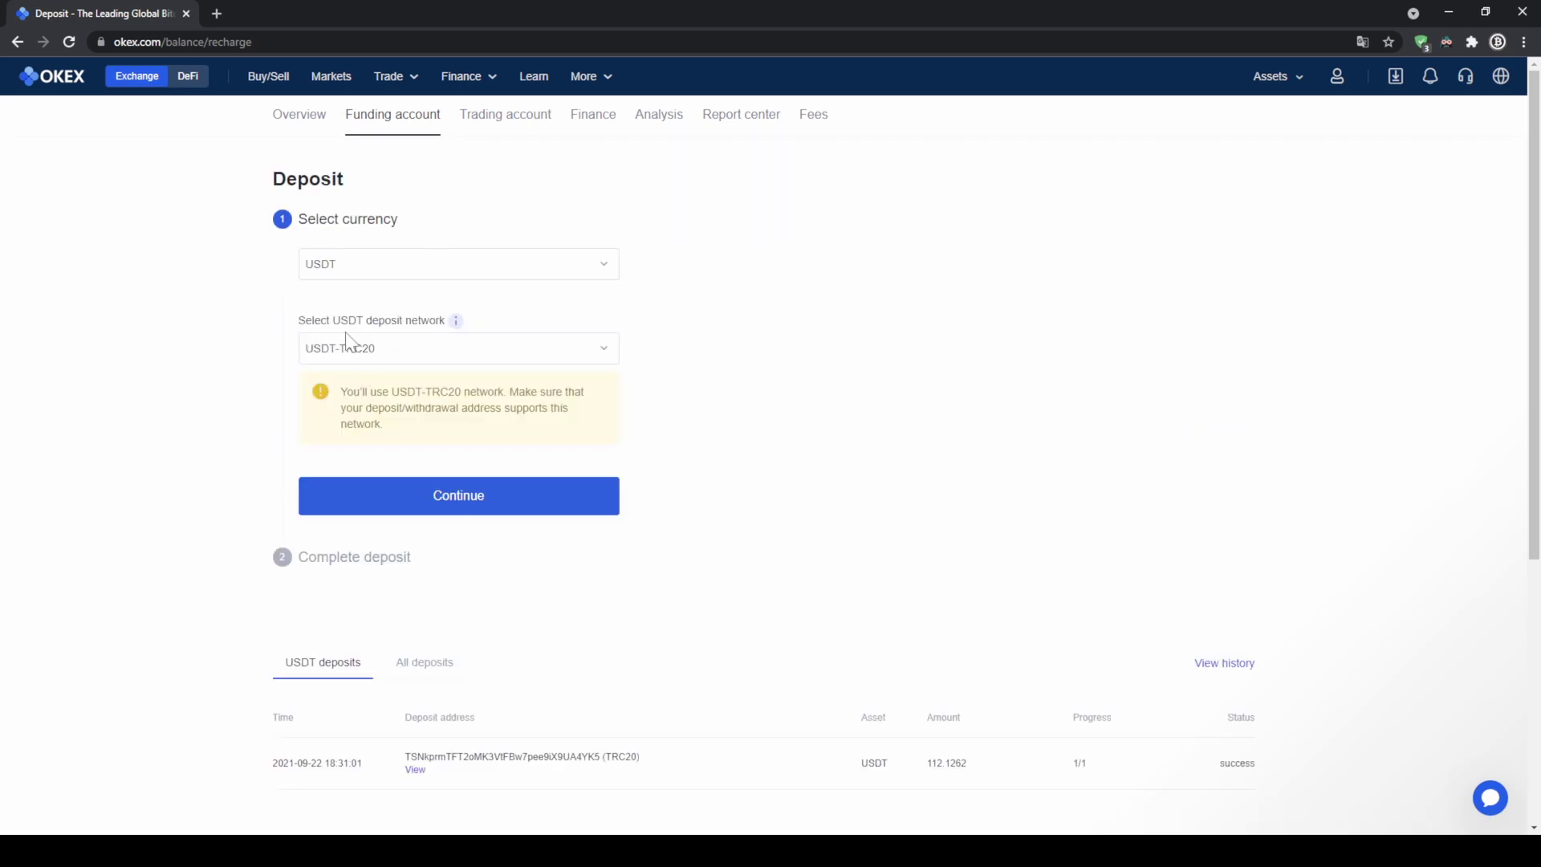
click(358, 348)
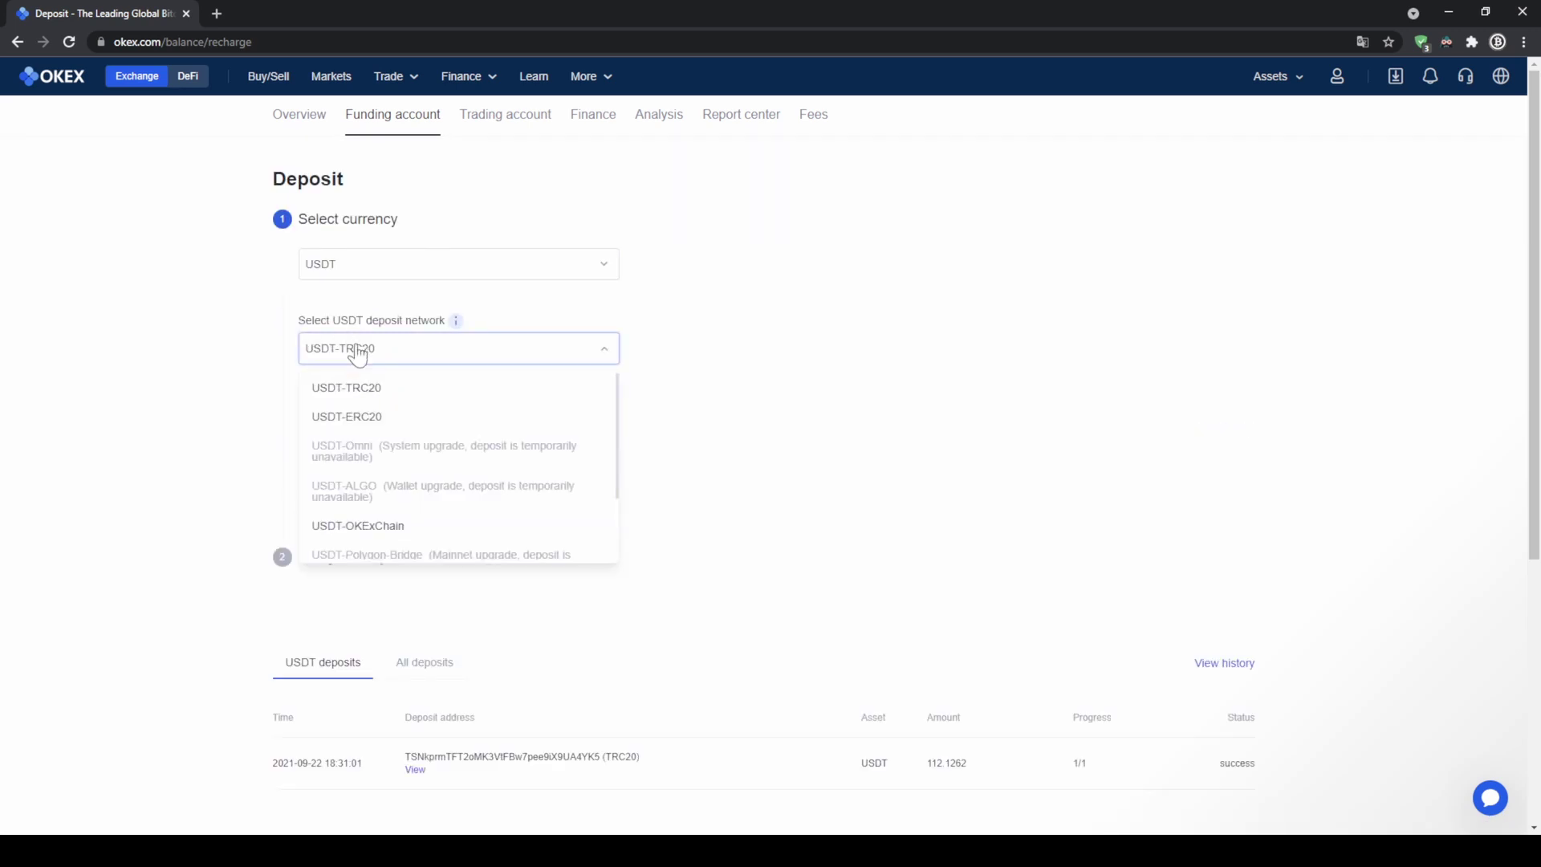
click(394, 389)
click(472, 506)
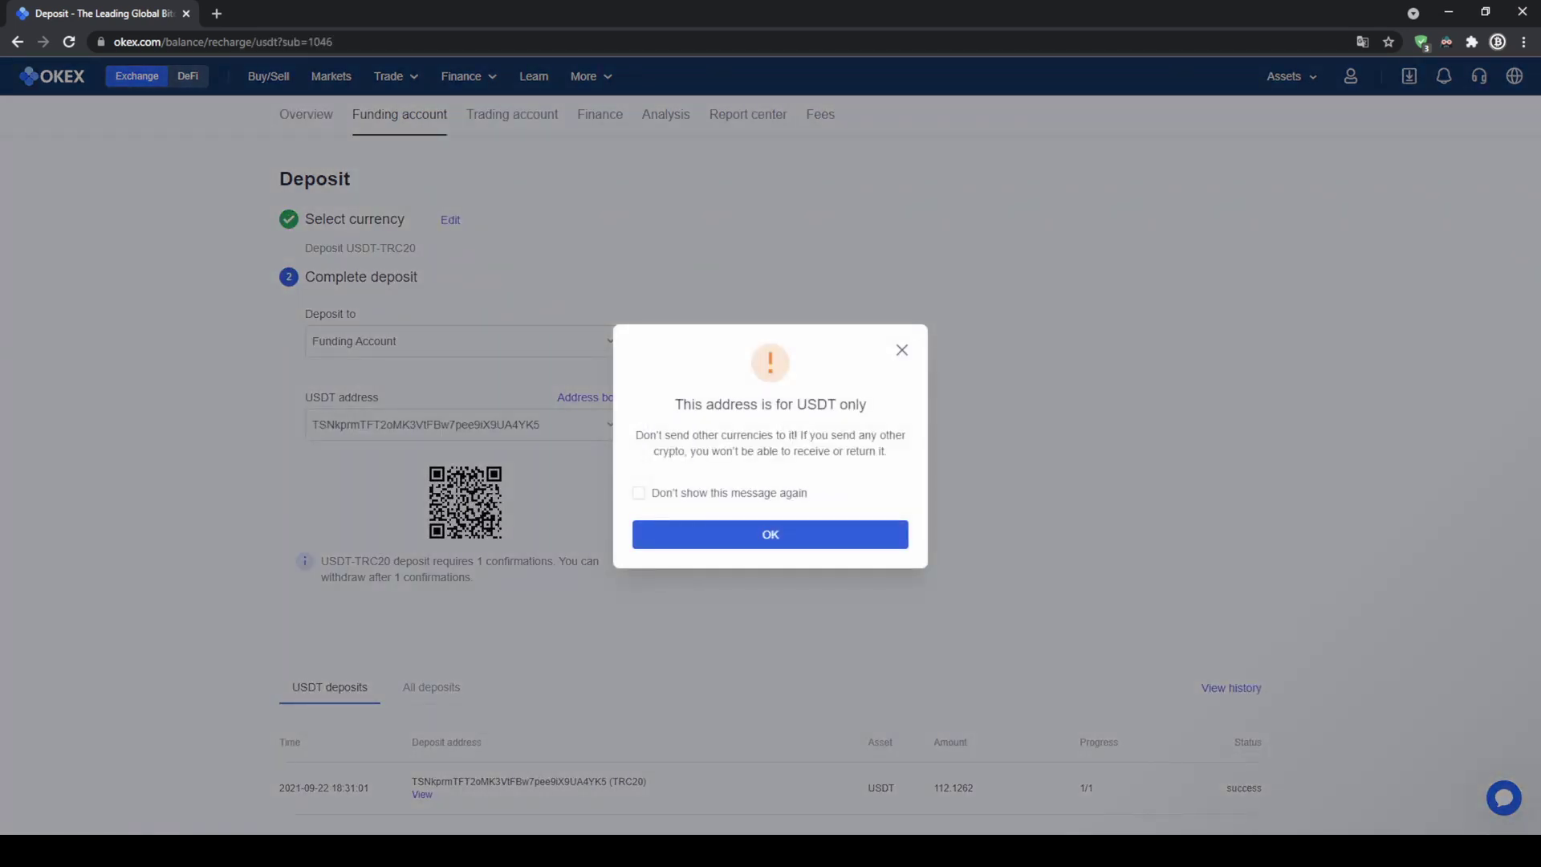
Acknowledge the USDT-only address warning with "Don't show this message again" enabled, and copy the USDT deposit address.
drag(798, 404, 839, 405)
click(847, 405)
click(727, 495)
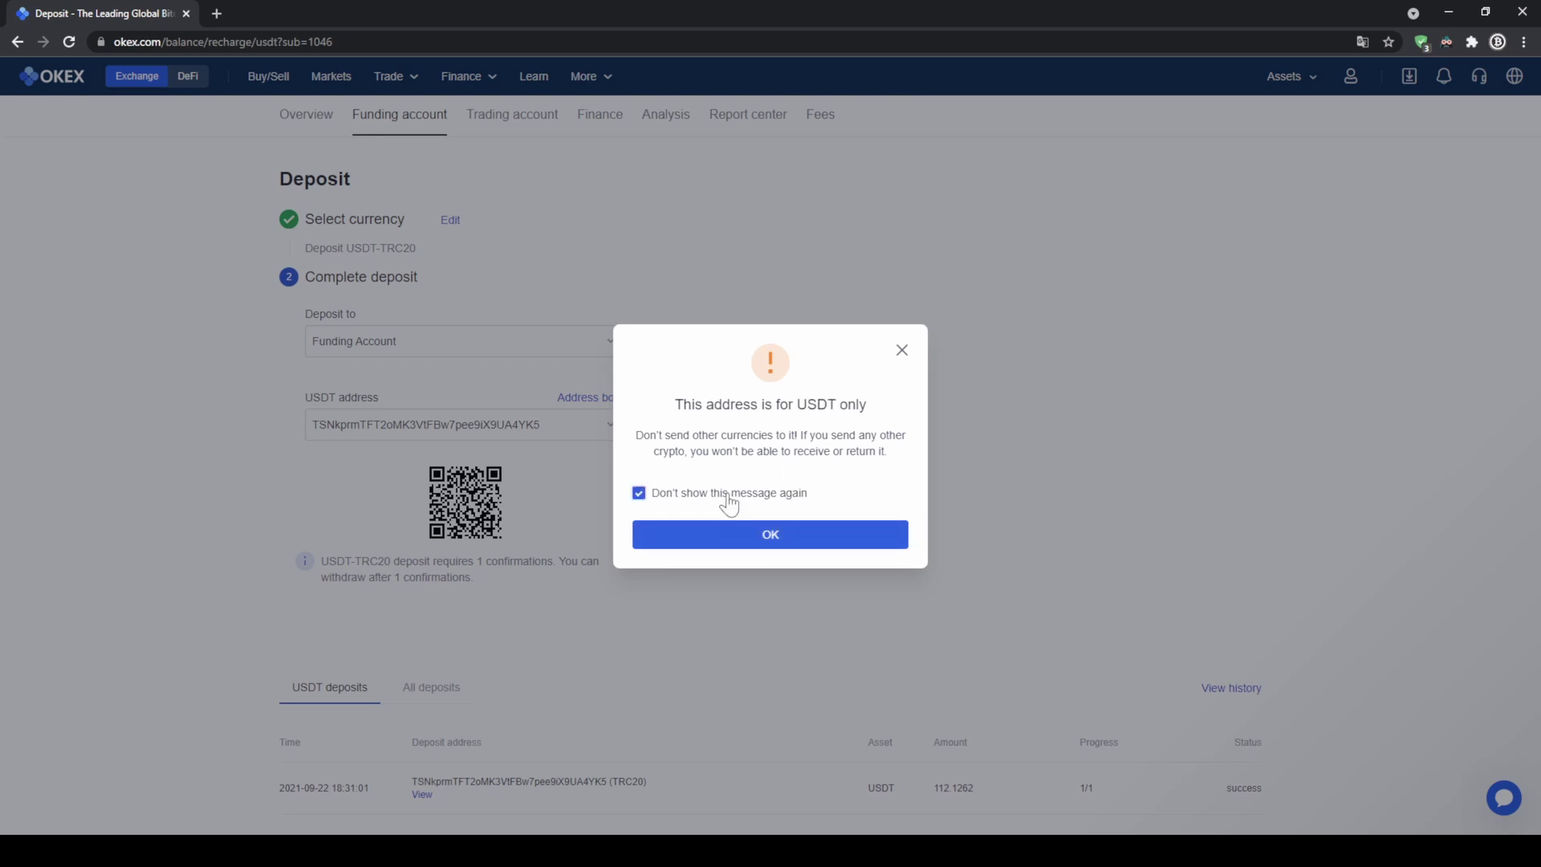
click(810, 536)
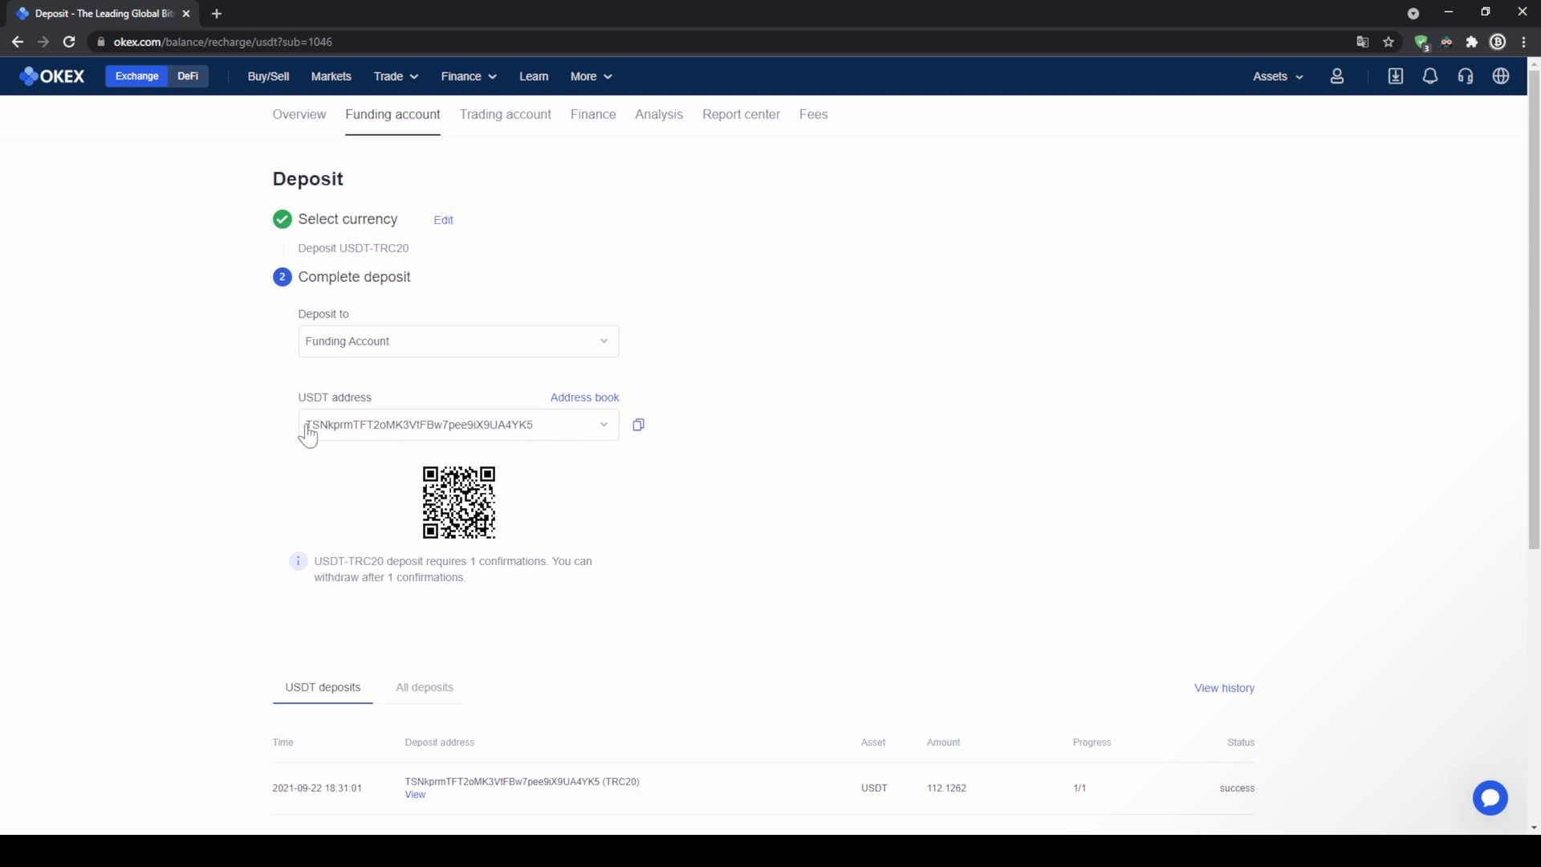
click(638, 425)
Examine the USDT-TRC20 confirmation requirements and the accounts offered as the deposit destination.
drag(330, 561, 400, 561)
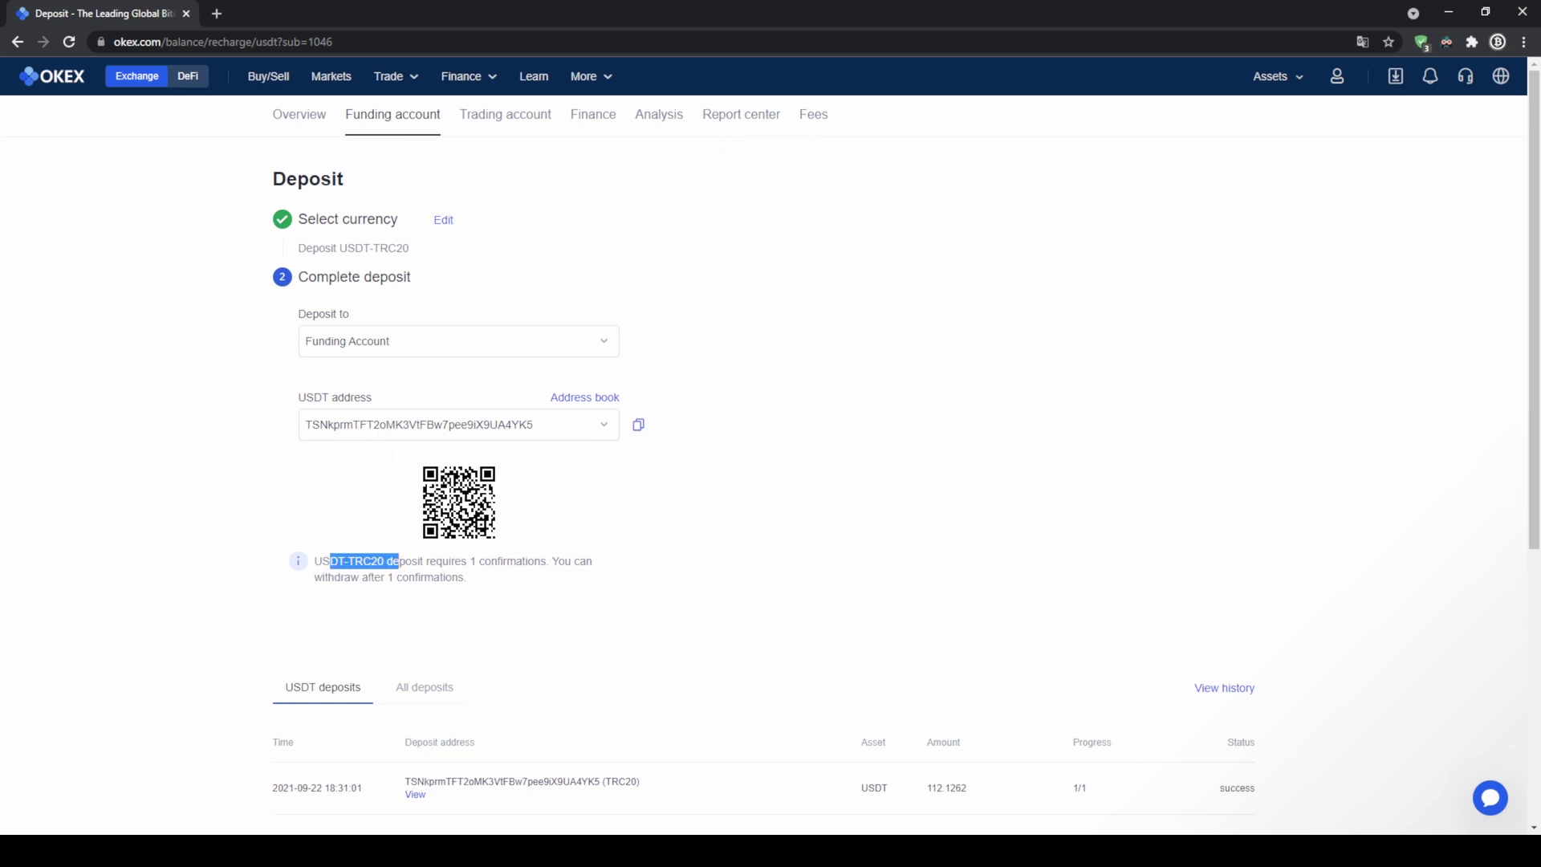
click(561, 558)
scroll(561, 557, down, 2)
scroll(593, 506, up, 2)
click(478, 355)
click(478, 355)
click(370, 354)
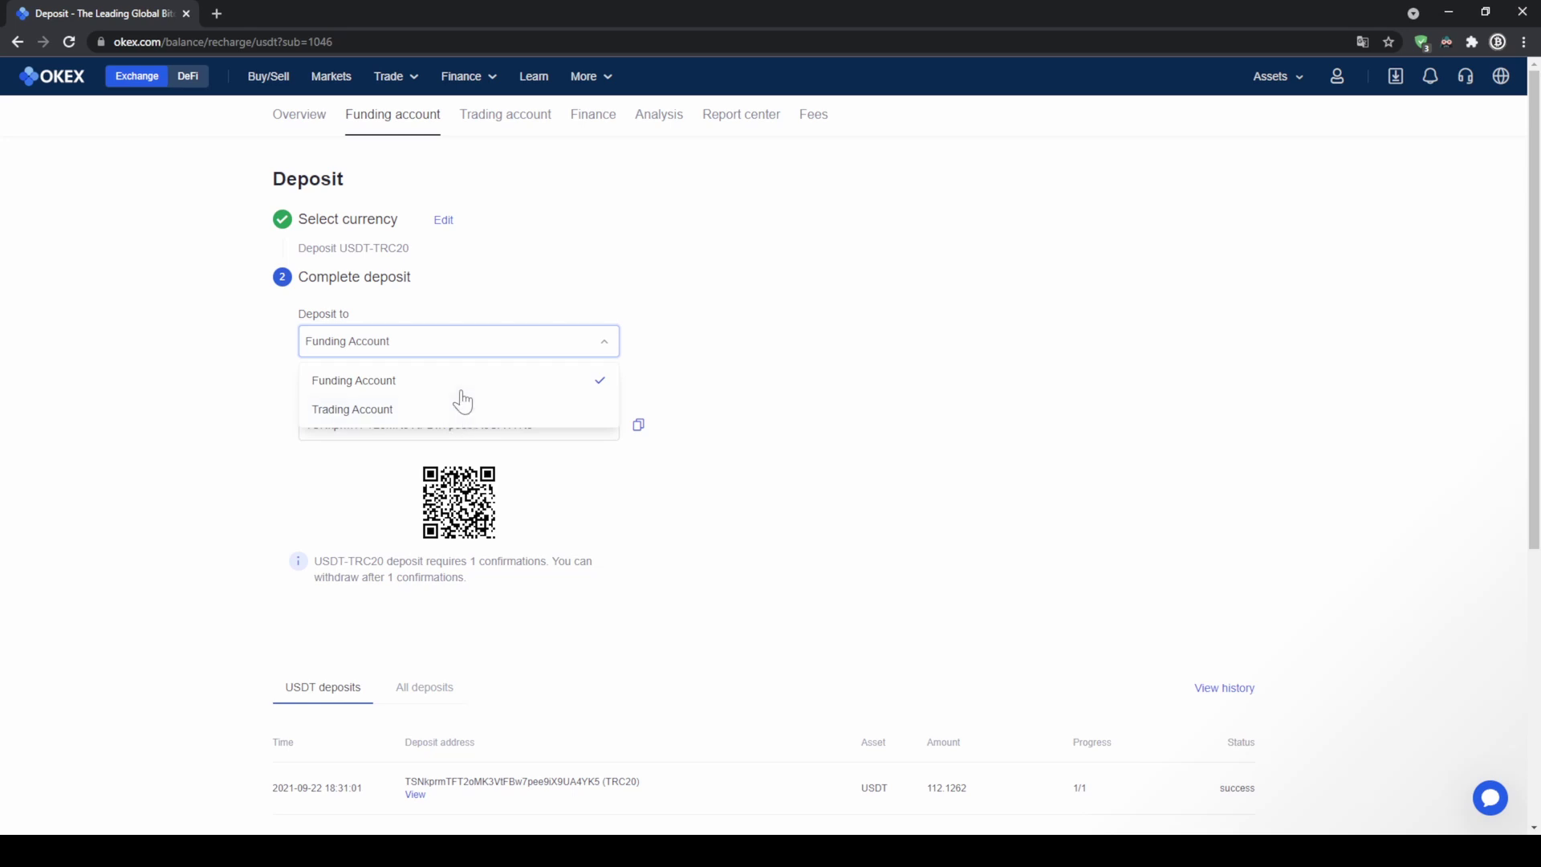
click(726, 299)
Switch the deposit to BTC on the BTC-Bitcoin network and copy the BTC deposit address.
click(448, 222)
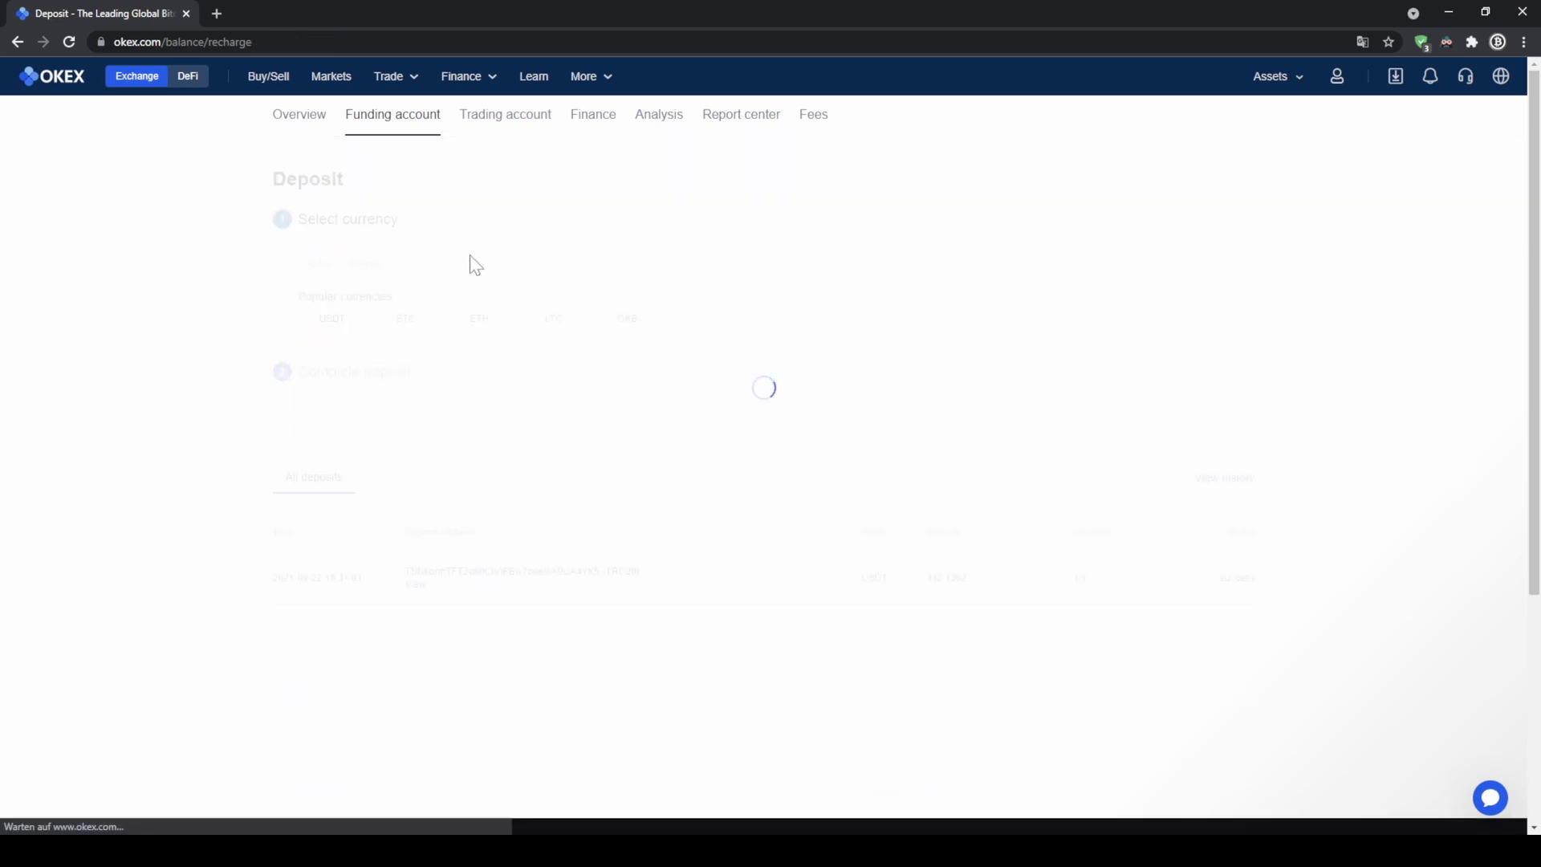
click(384, 272)
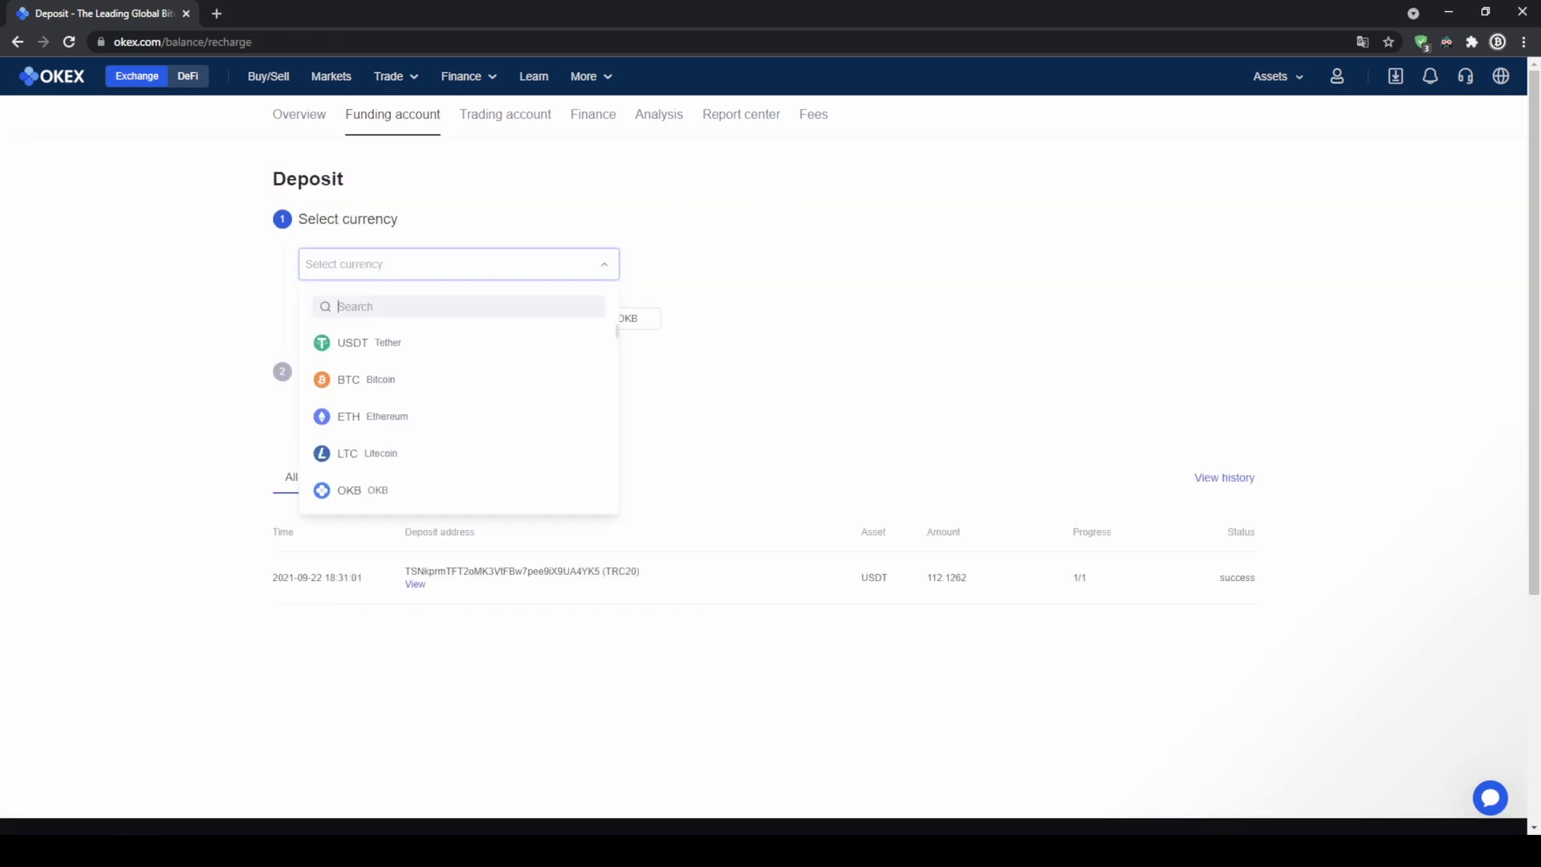
click(359, 380)
click(388, 347)
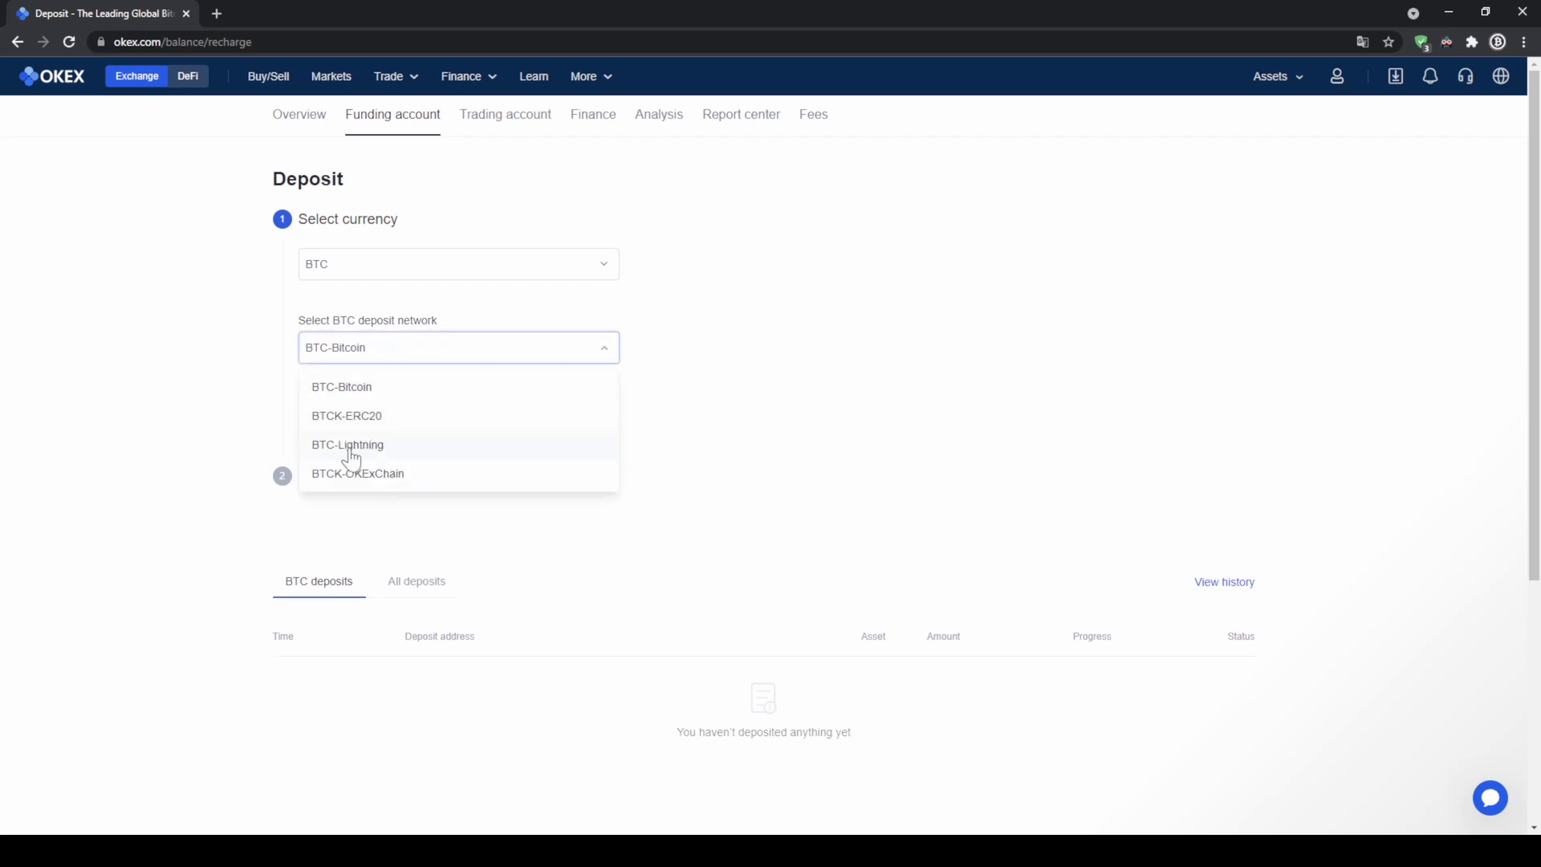
click(359, 390)
click(409, 415)
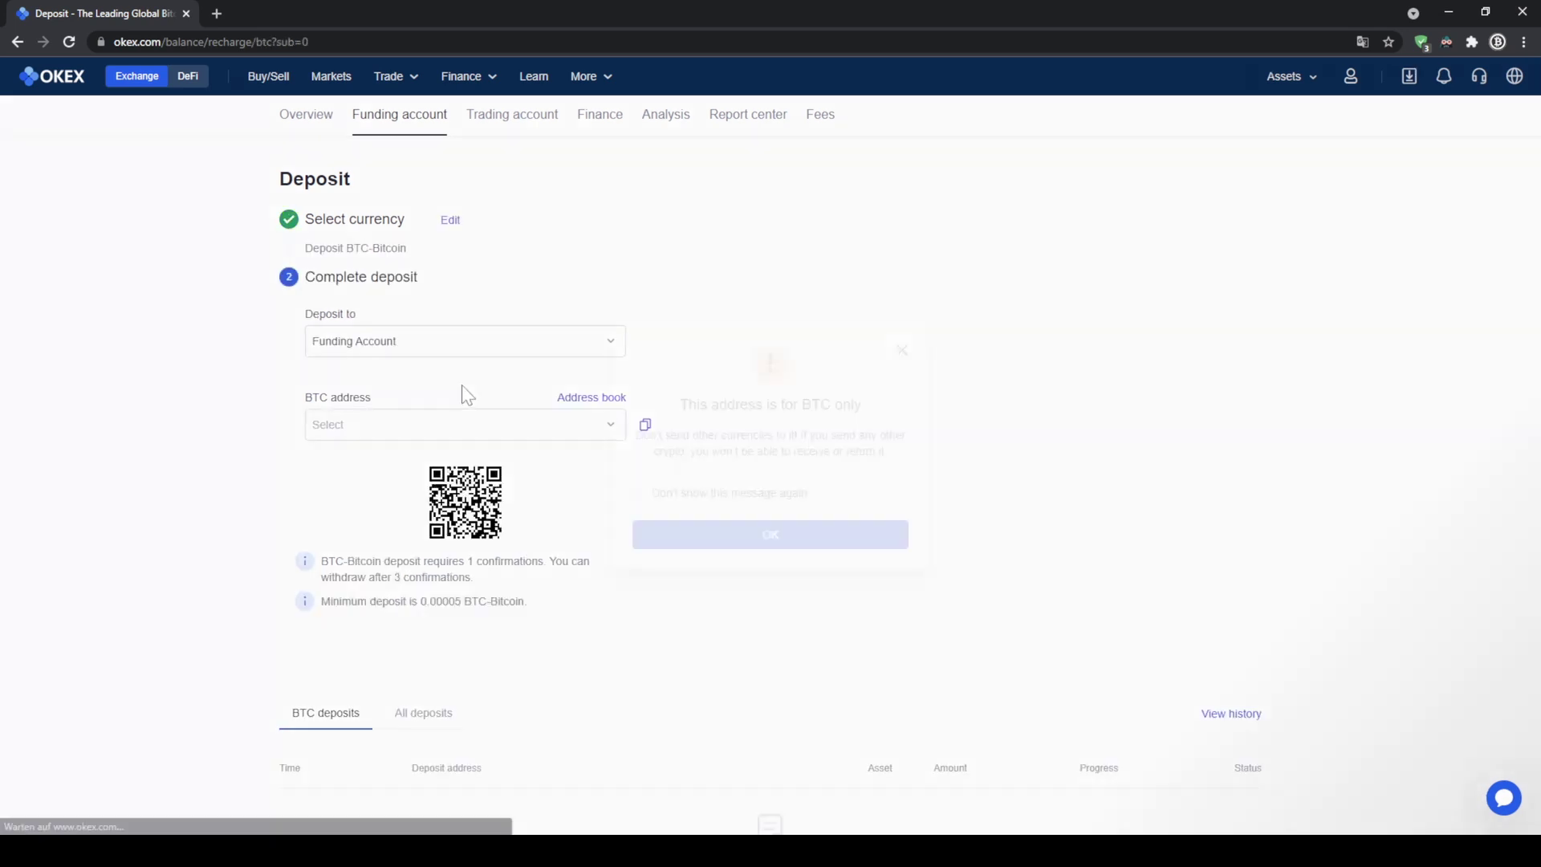
click(759, 534)
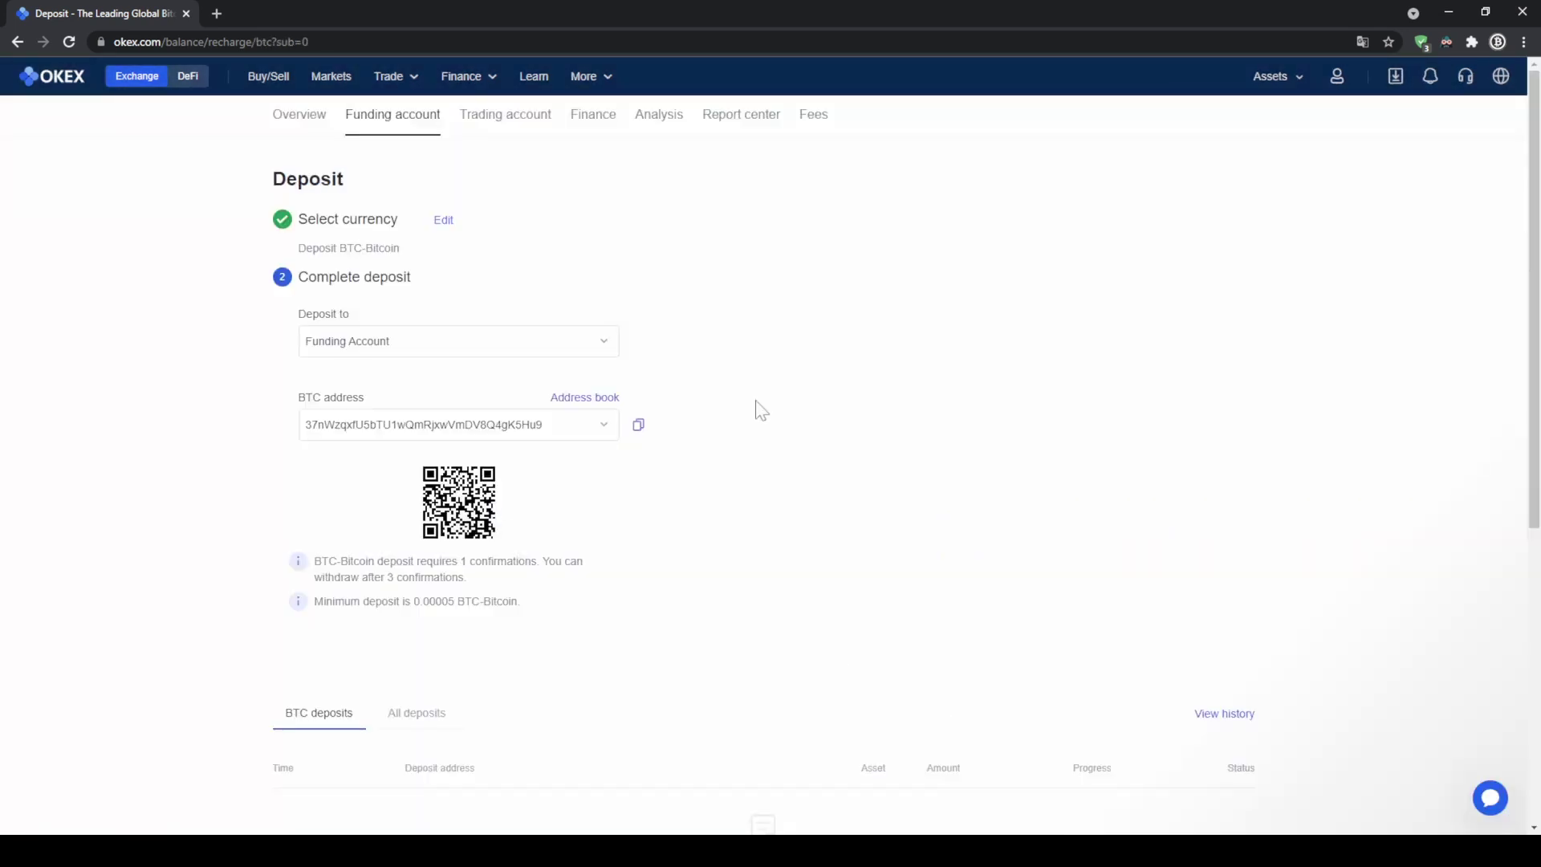
click(638, 425)
Open the asset transfer form from the balance overview and select USDT as the asset.
click(1292, 118)
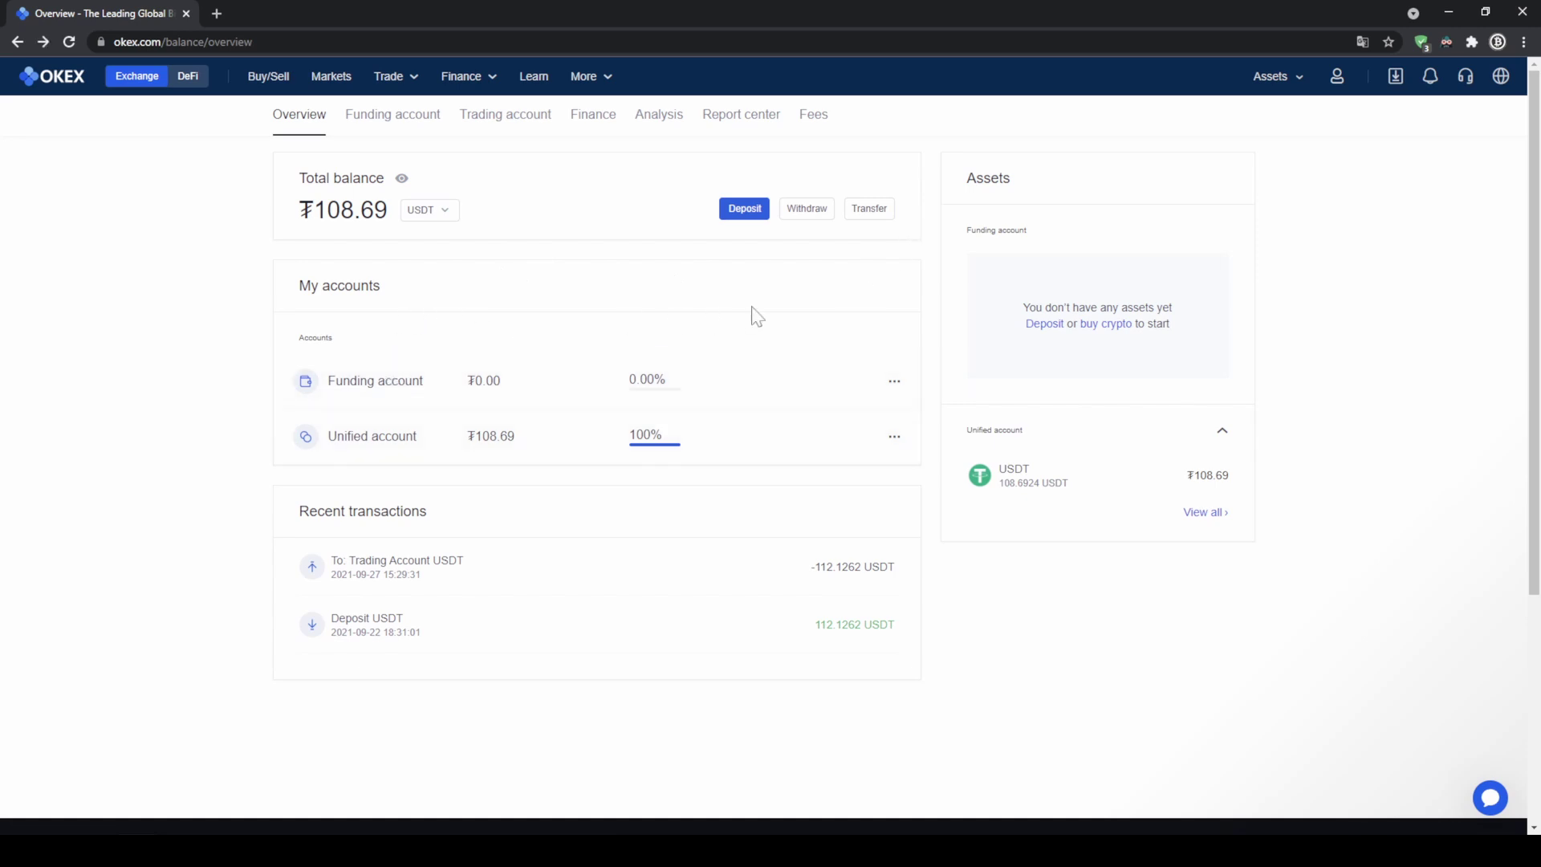
mouse_move(869, 213)
click(840, 251)
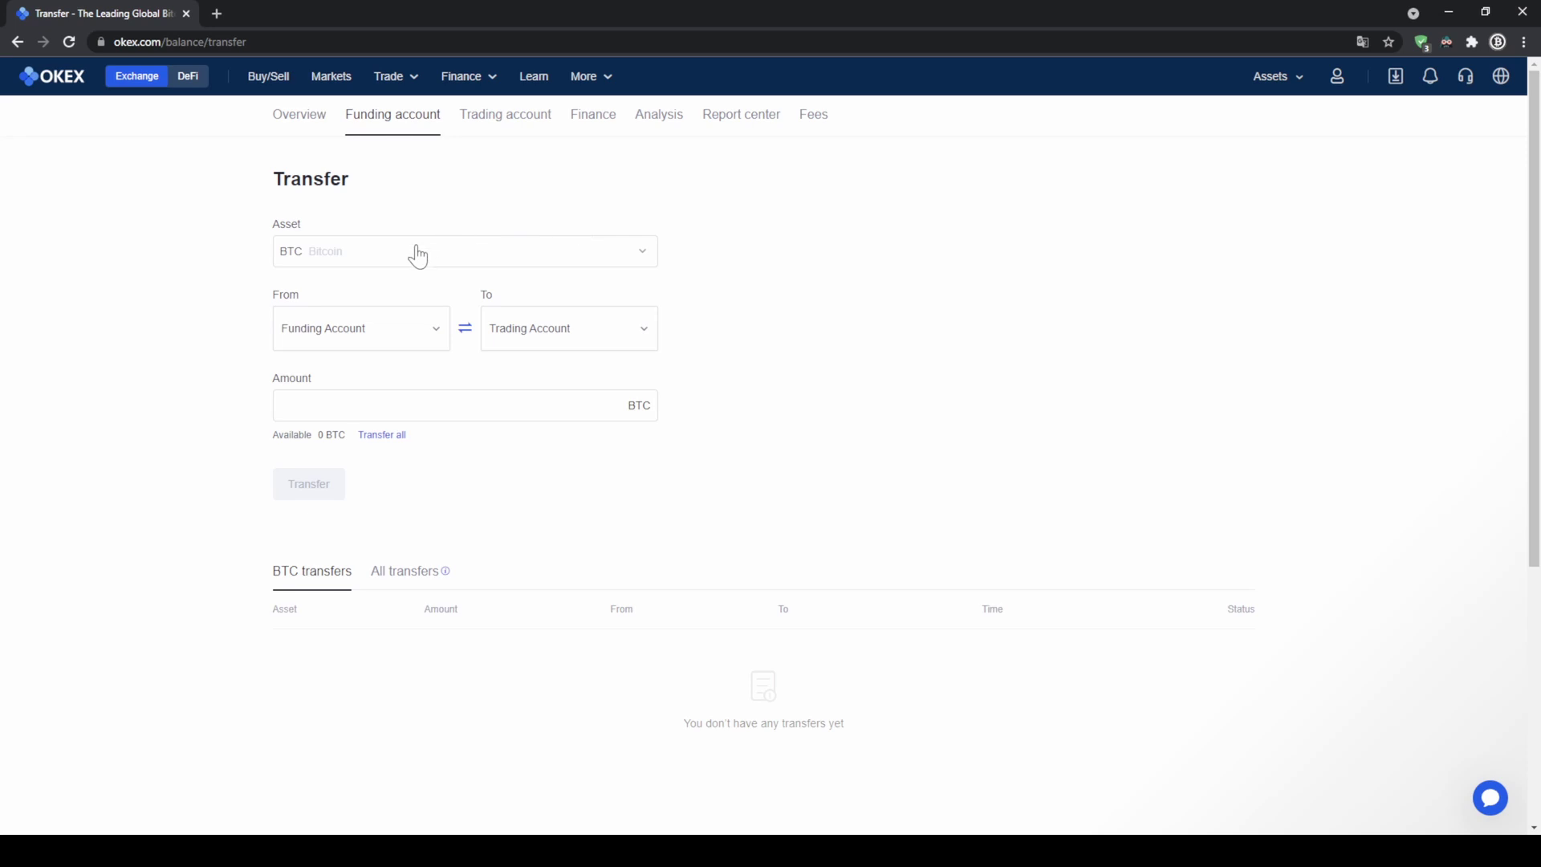
click(418, 255)
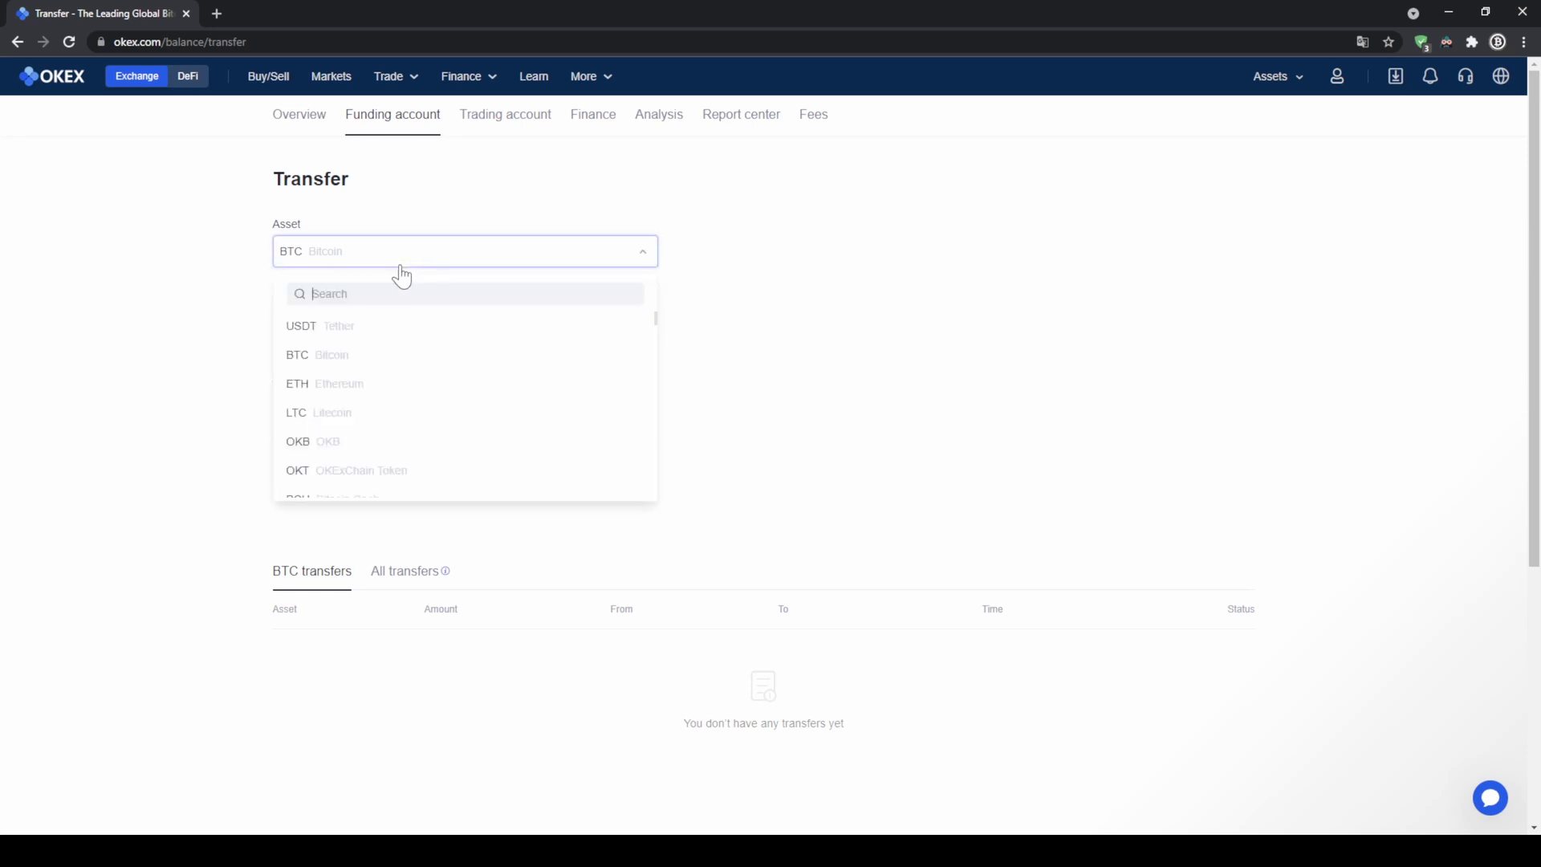
click(366, 328)
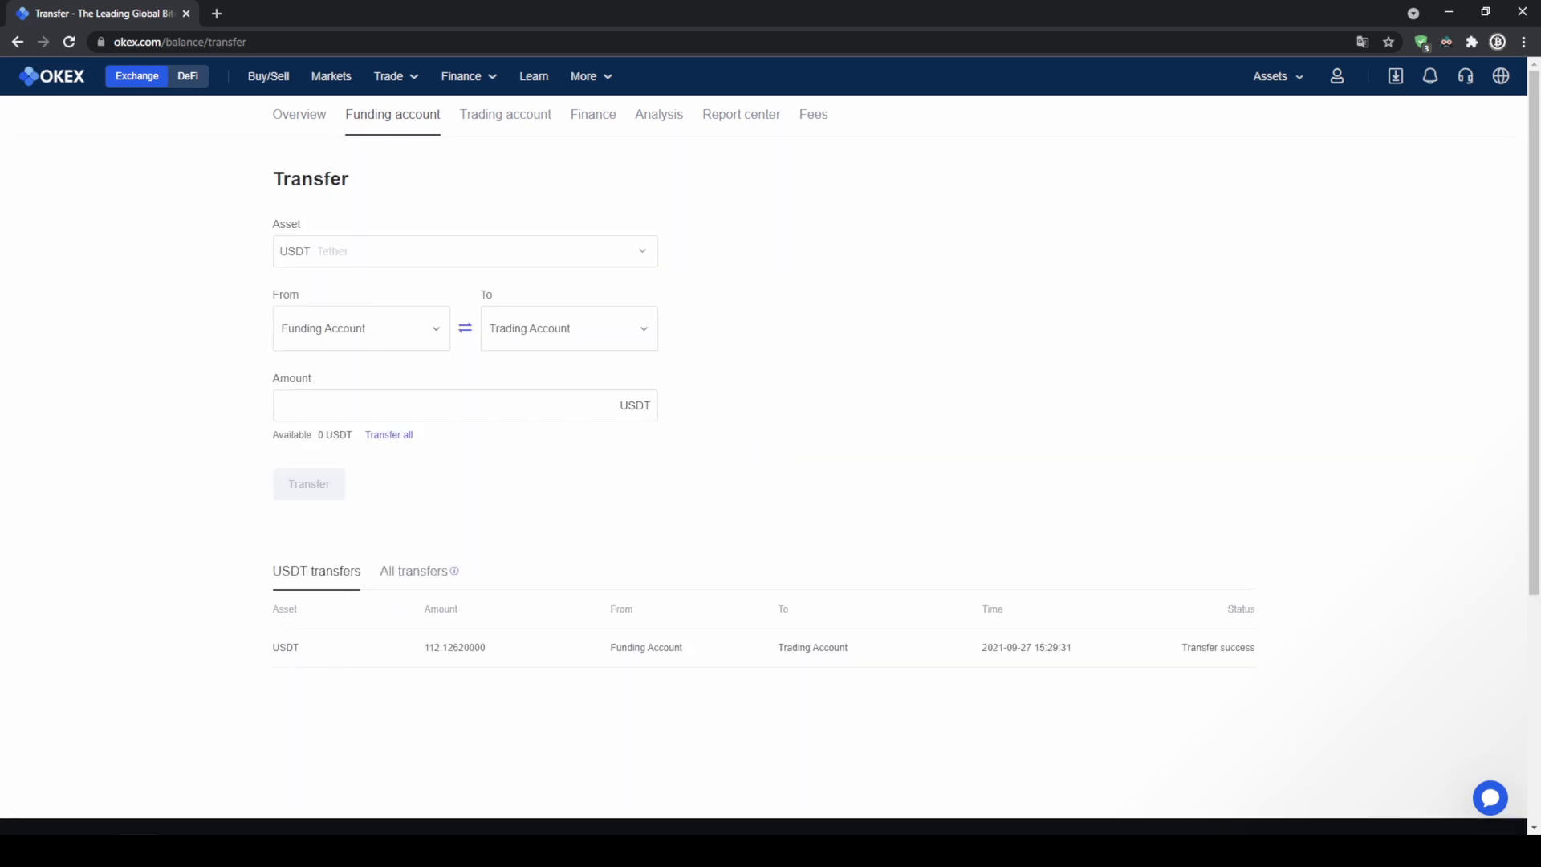
Keep the transfer direction from Funding Account to Trading Account and fill in the full available USDT as the amount.
click(463, 329)
click(462, 330)
click(281, 405)
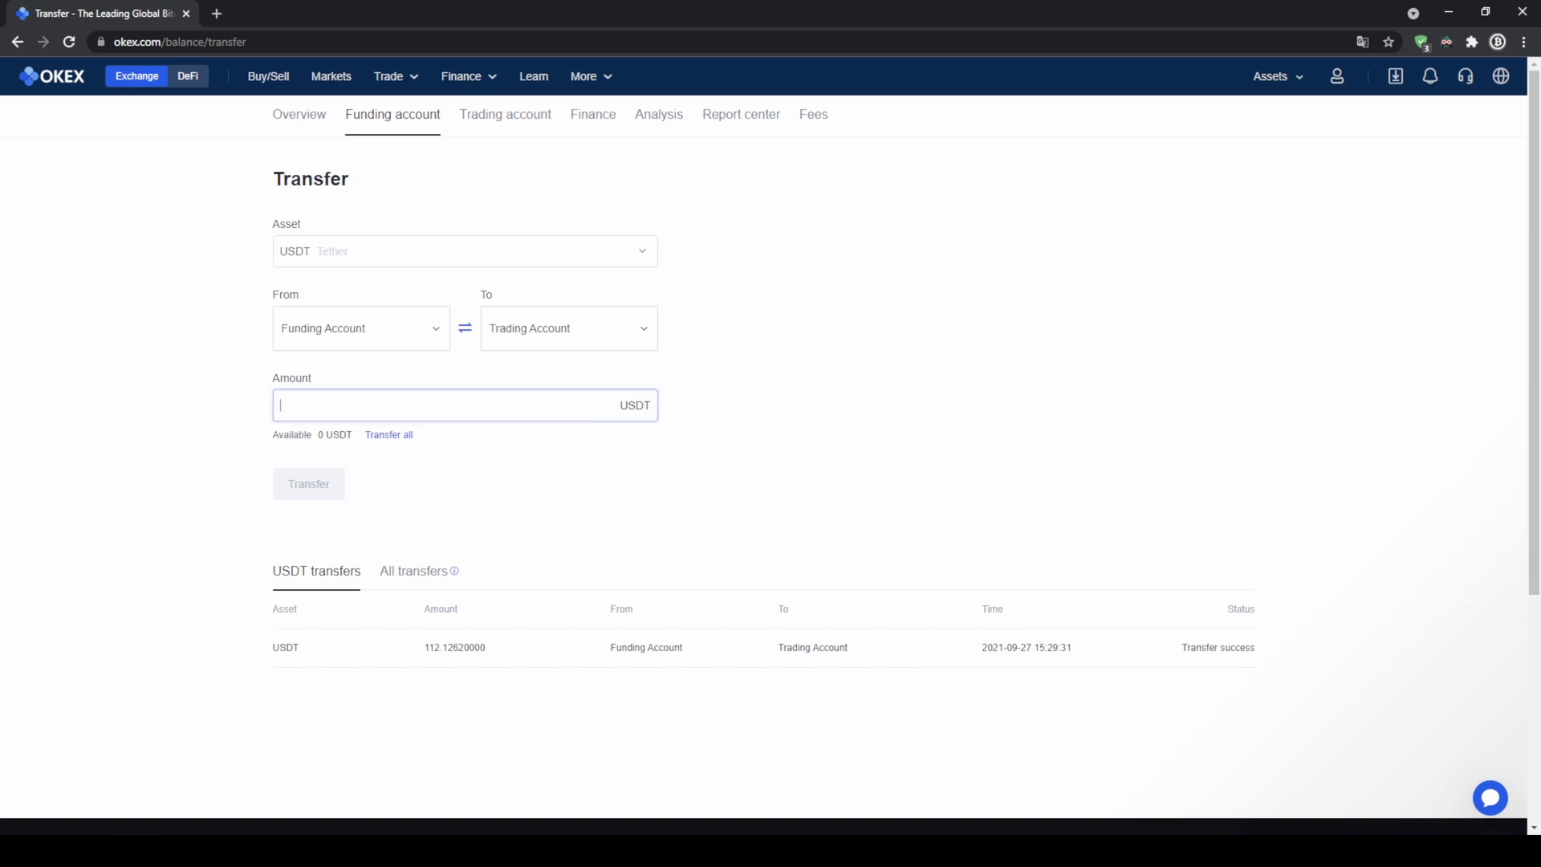
click(385, 435)
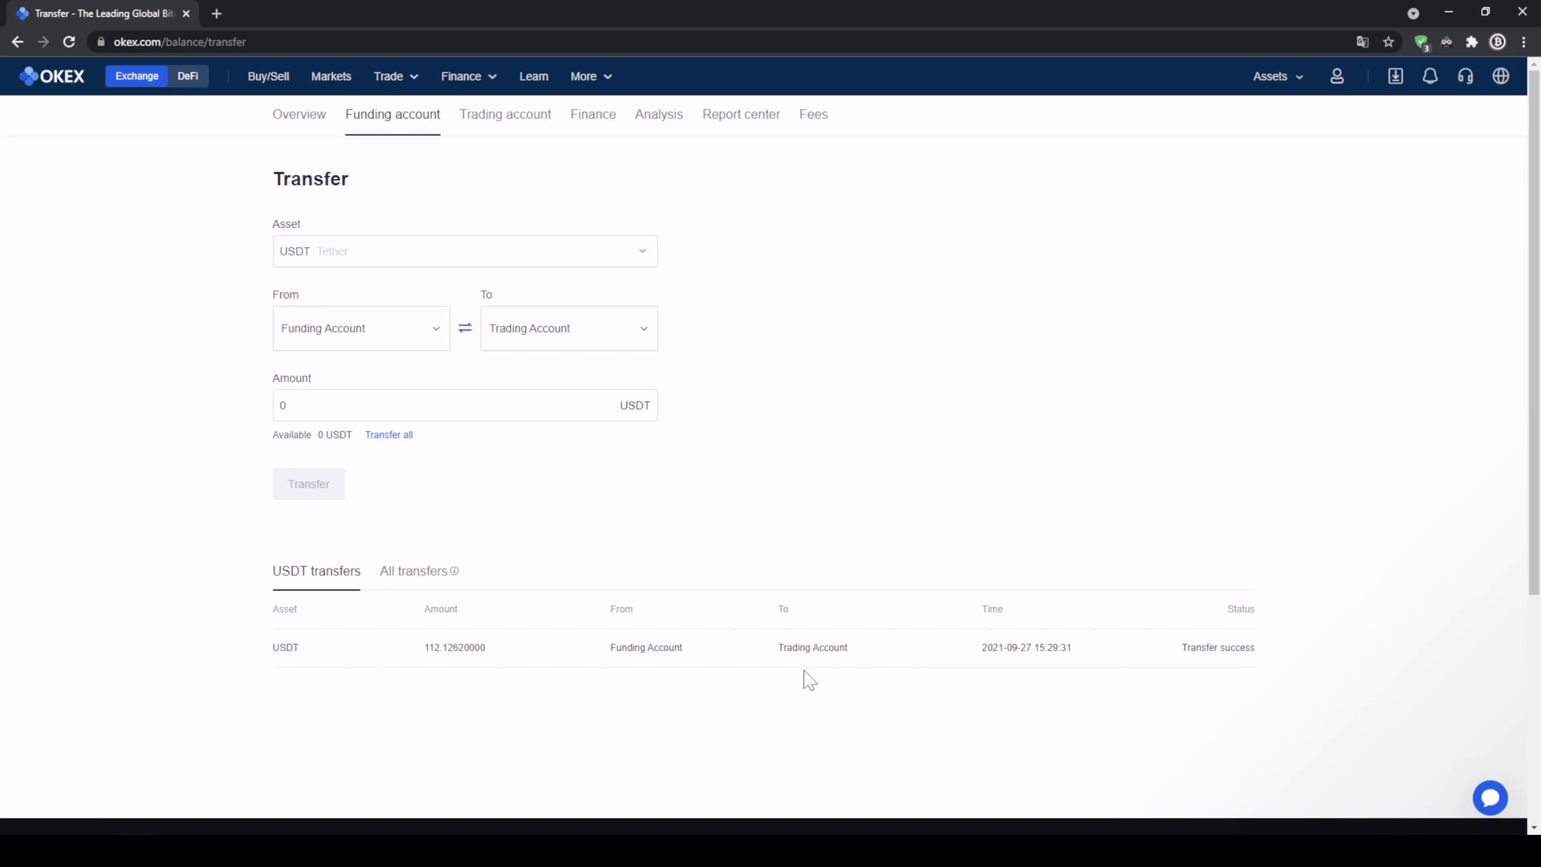
Open the Margin Trading page for margin, perpetual, futures and options.
mouse_move(409, 90)
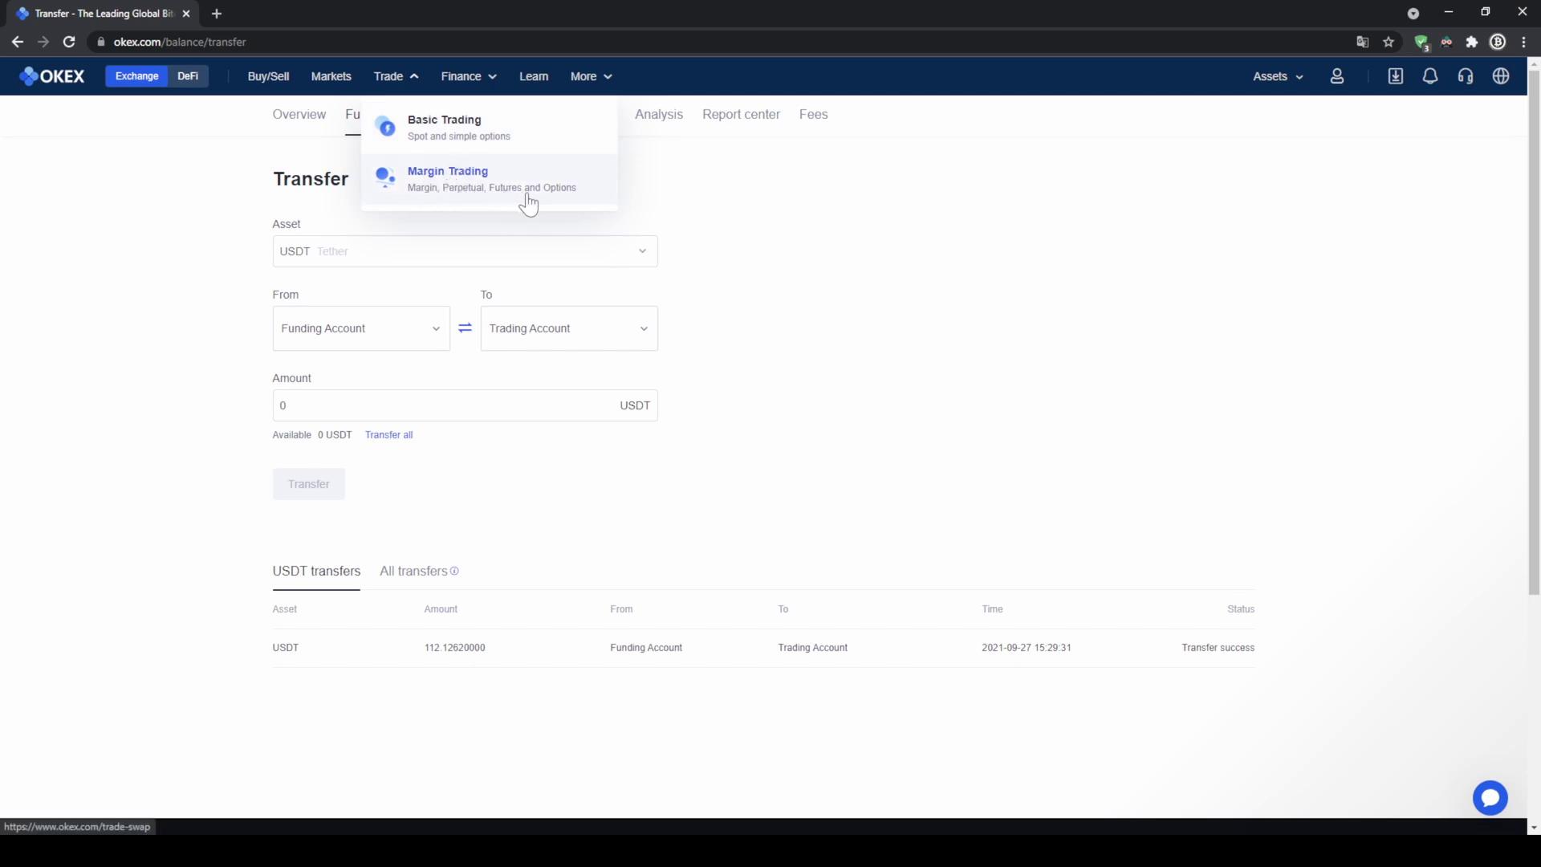
click(500, 183)
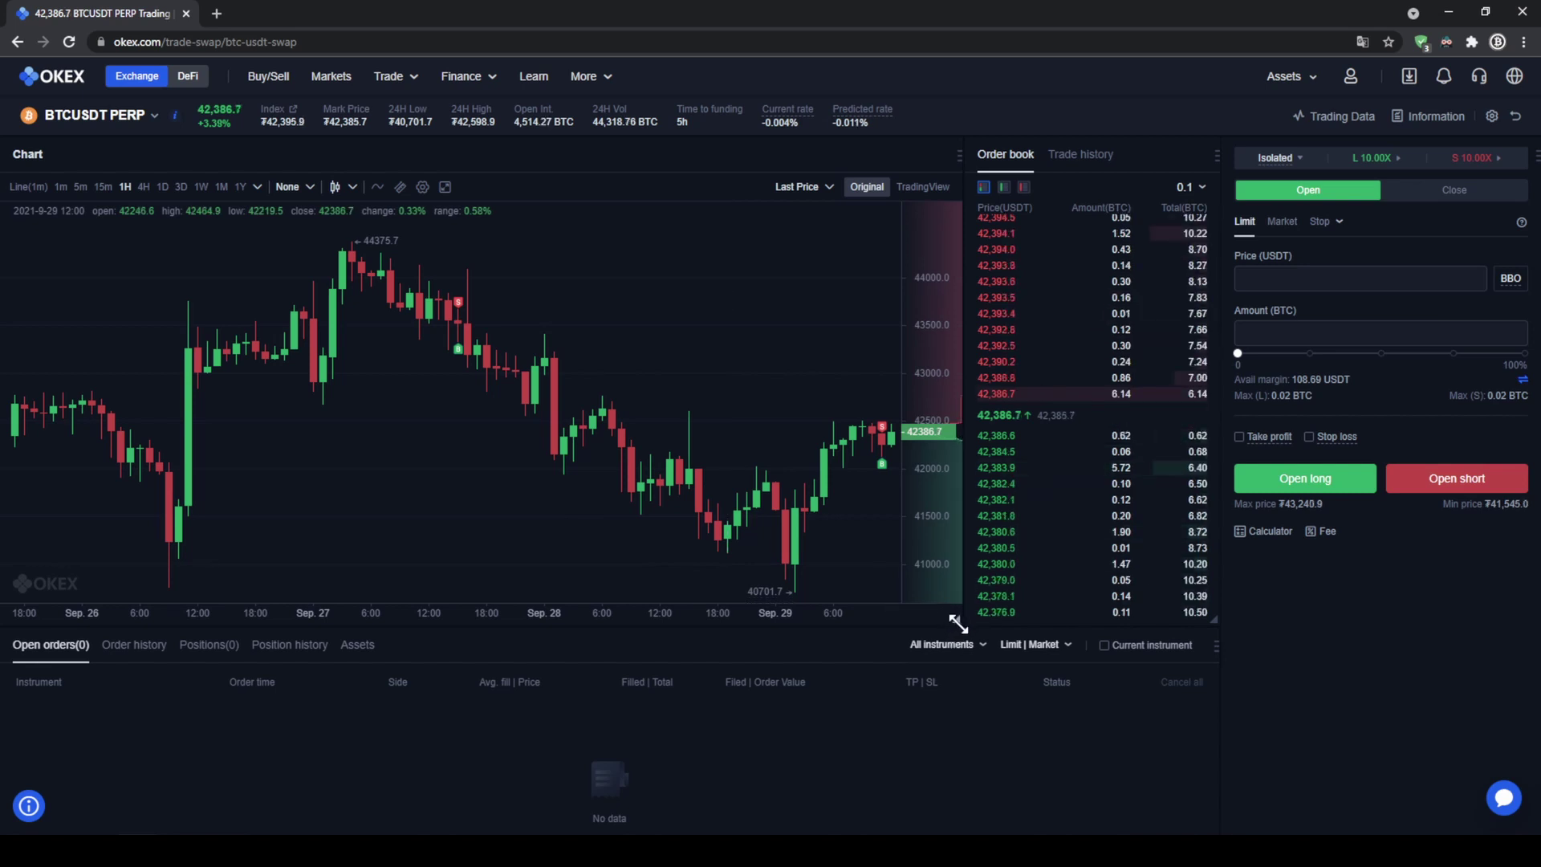
Try shrinking and moving the Chart panel in the trading layout, and return it to its original size and place.
drag(960, 625, 674, 552)
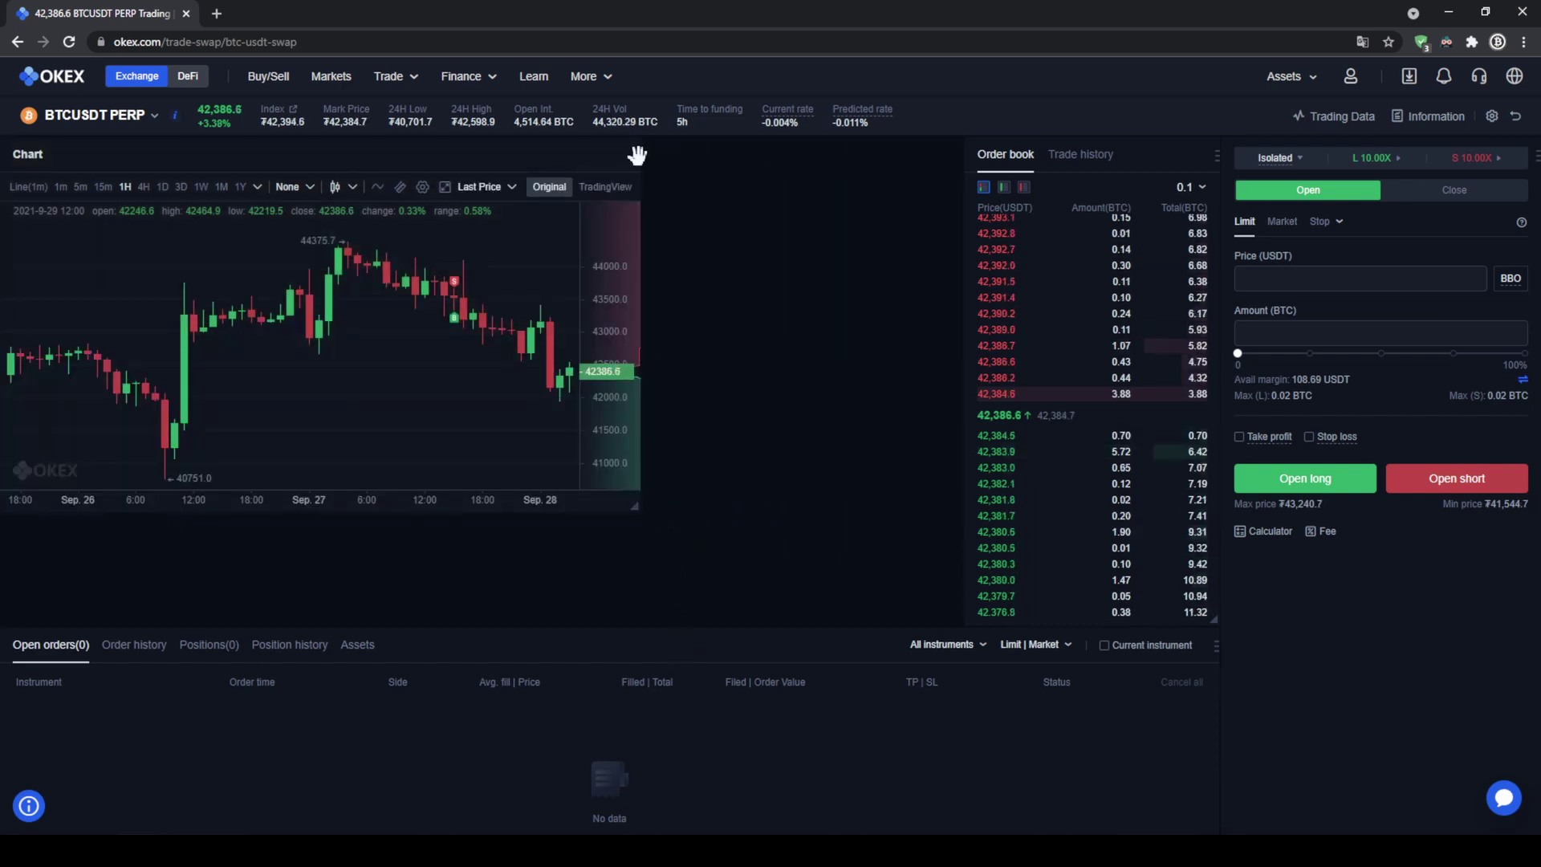
drag(637, 149, 834, 209)
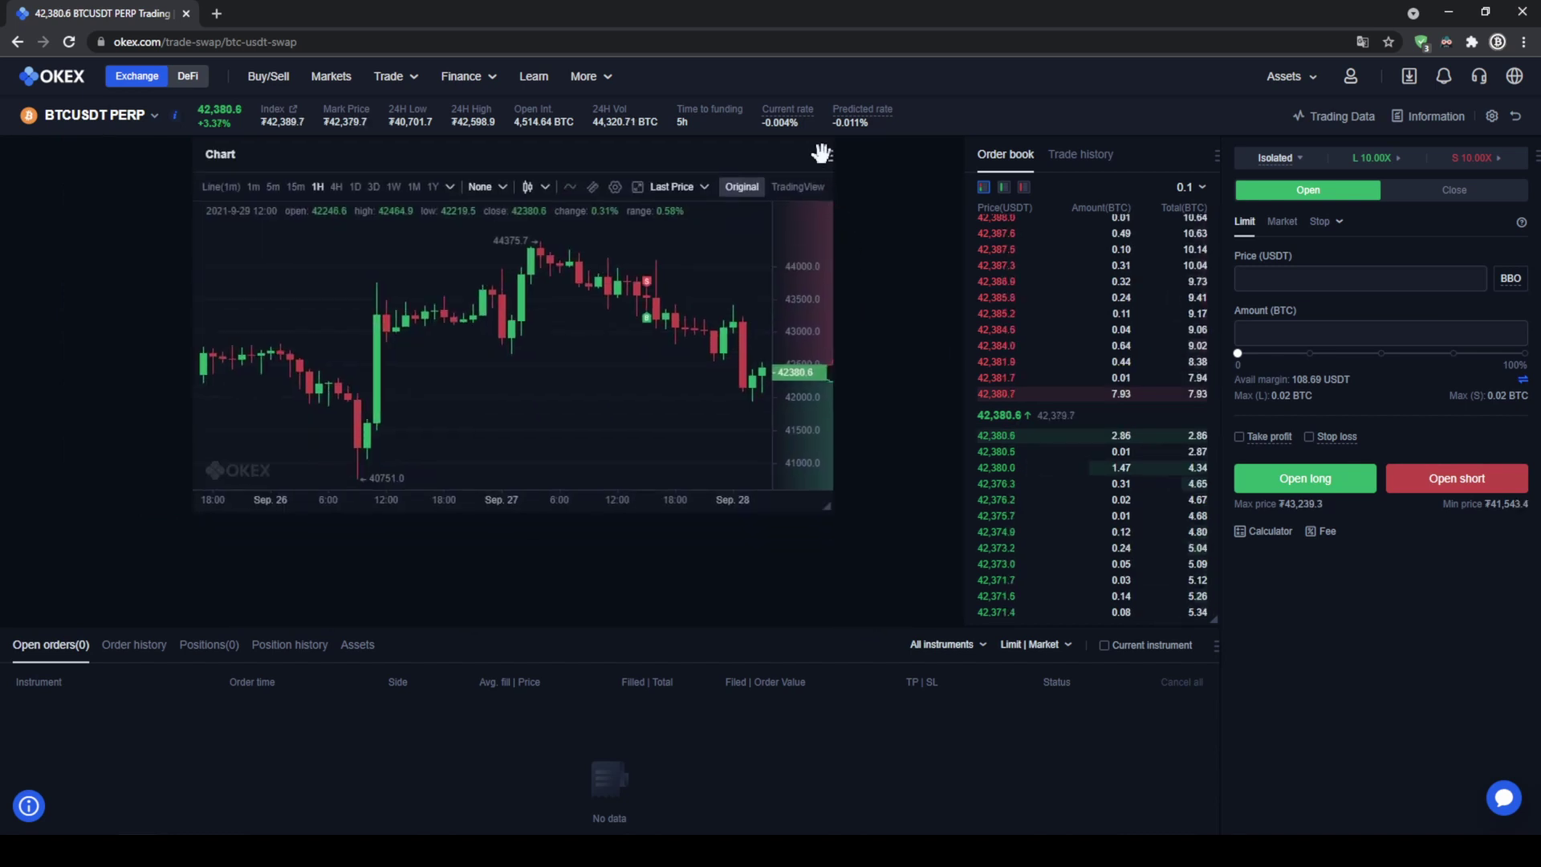
drag(820, 153, 658, 172)
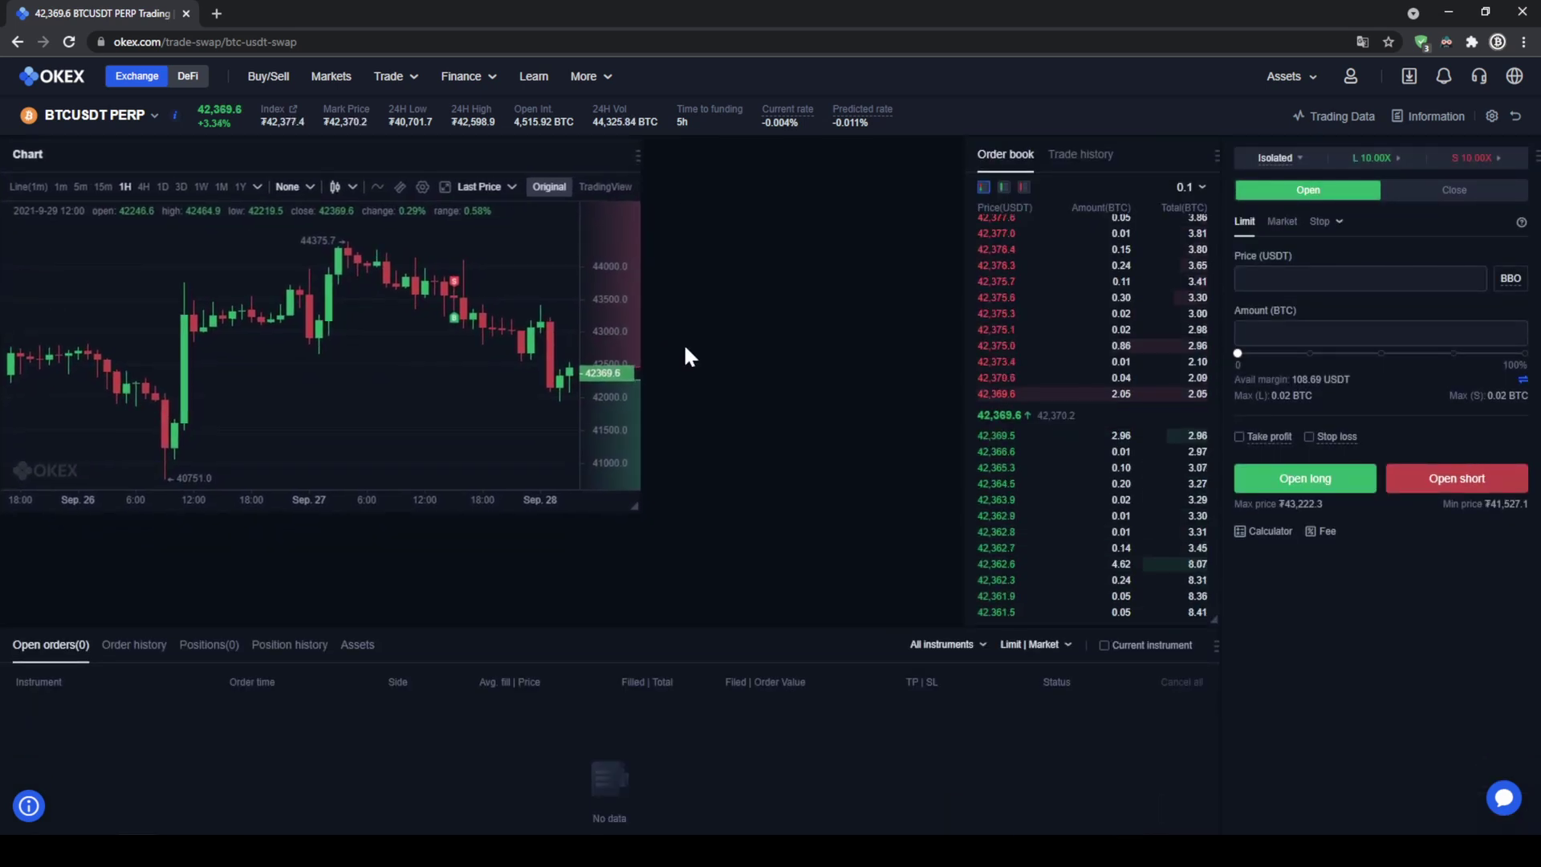
drag(638, 503, 955, 623)
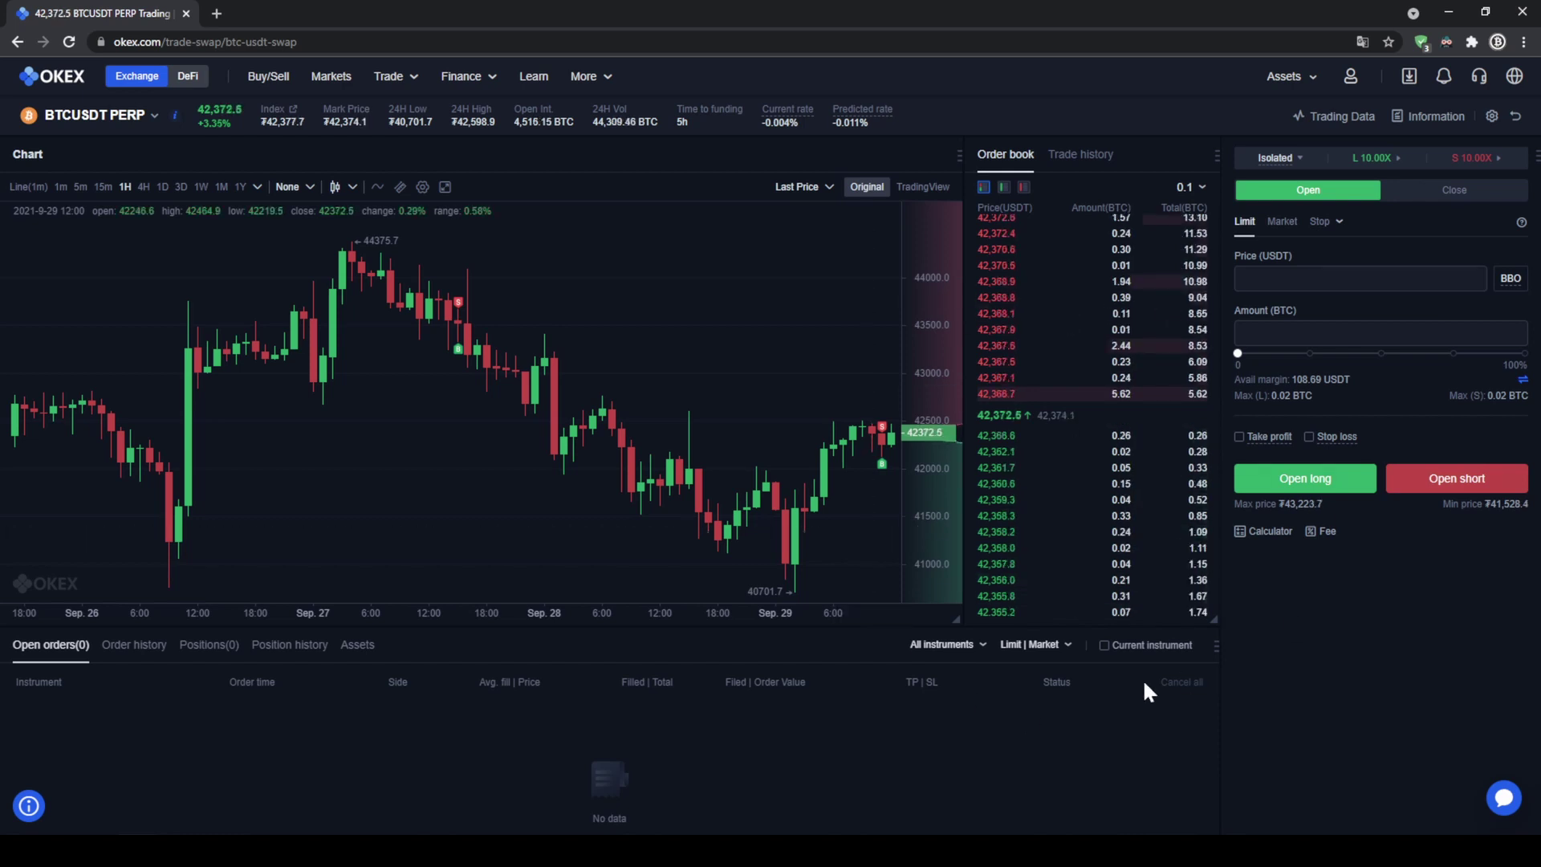
Open the perpetual contract list, search it for btcusd, and clear the search.
click(141, 127)
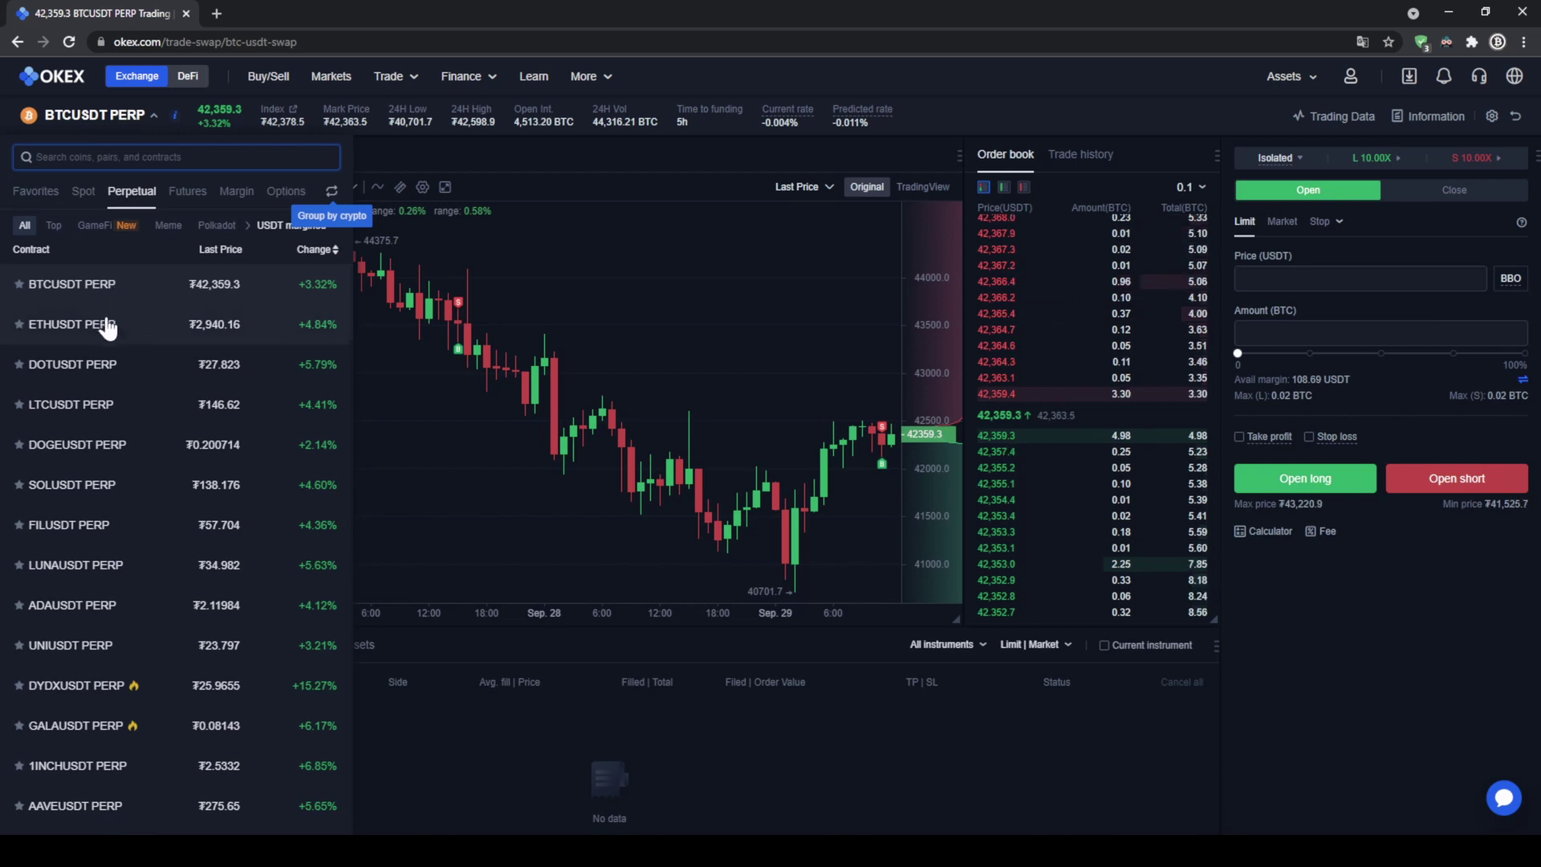
scroll(121, 329, down, 1)
scroll(117, 417, down, 2)
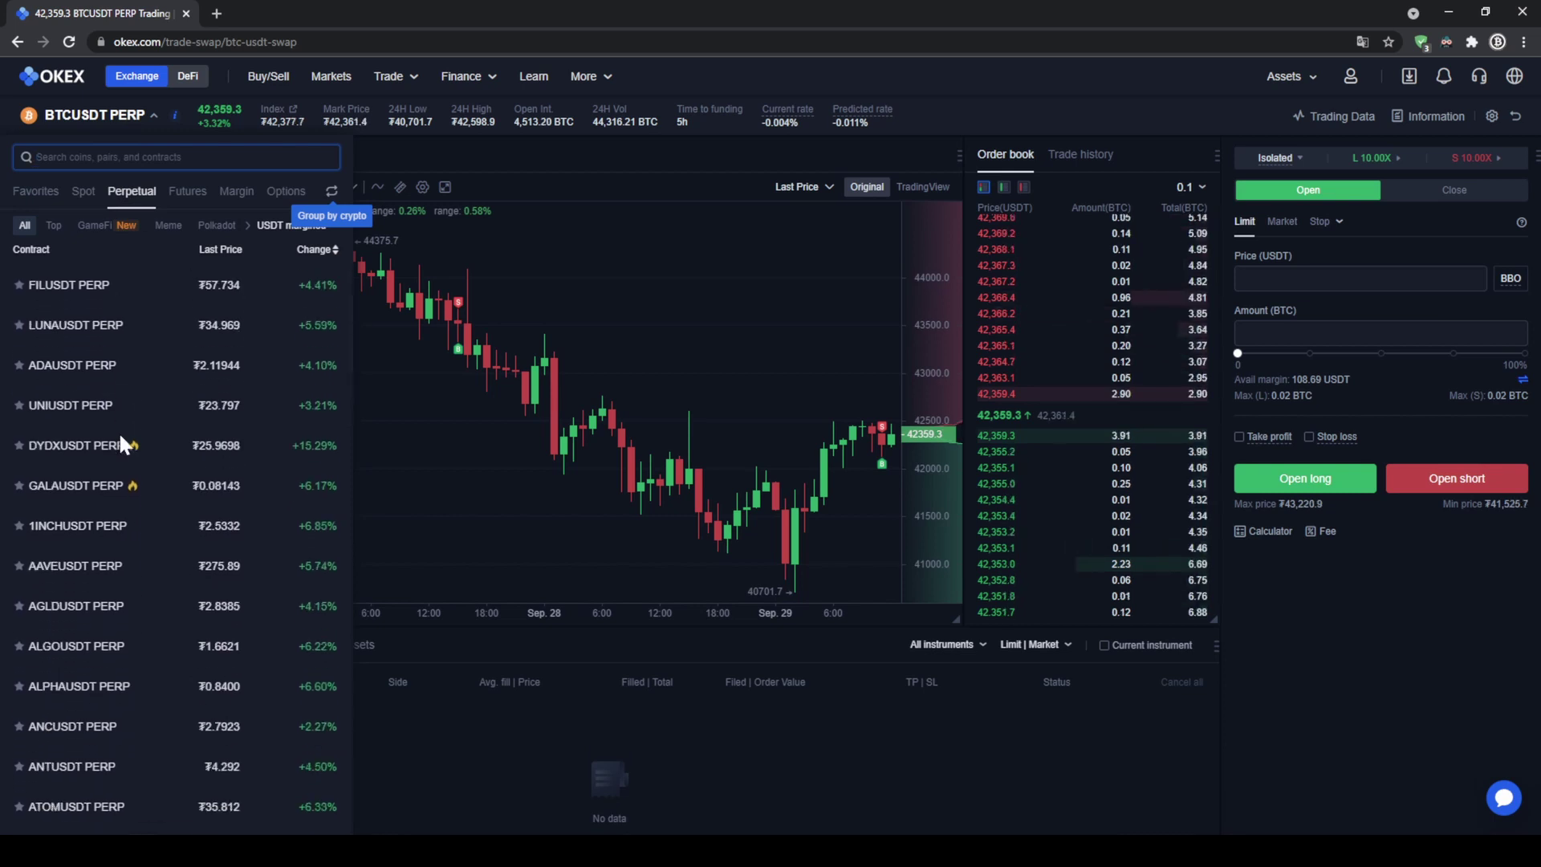
scroll(127, 394, up, 3)
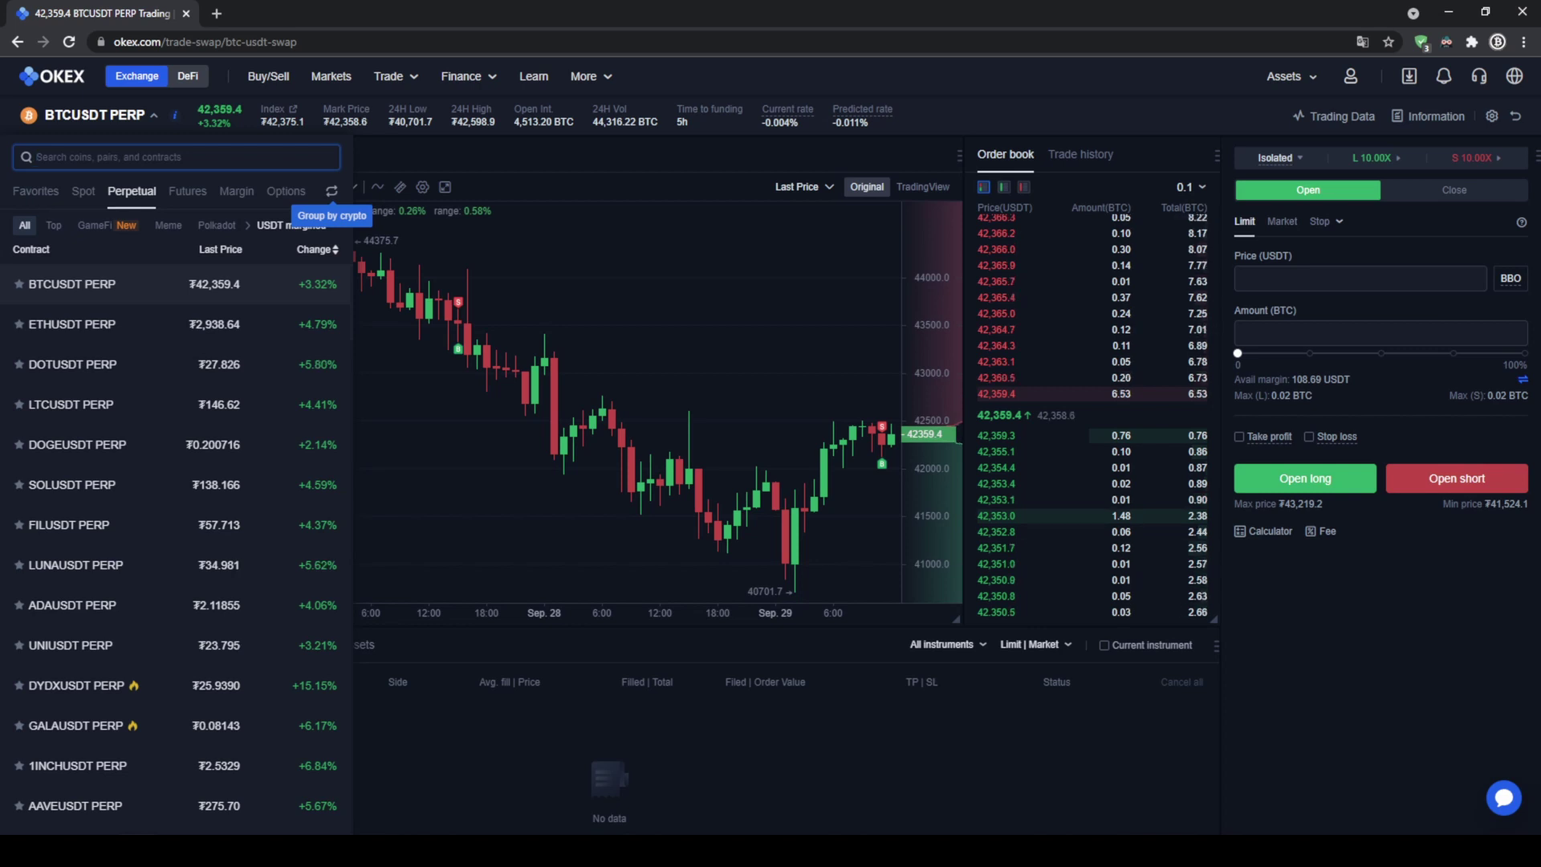
text(btcusd)
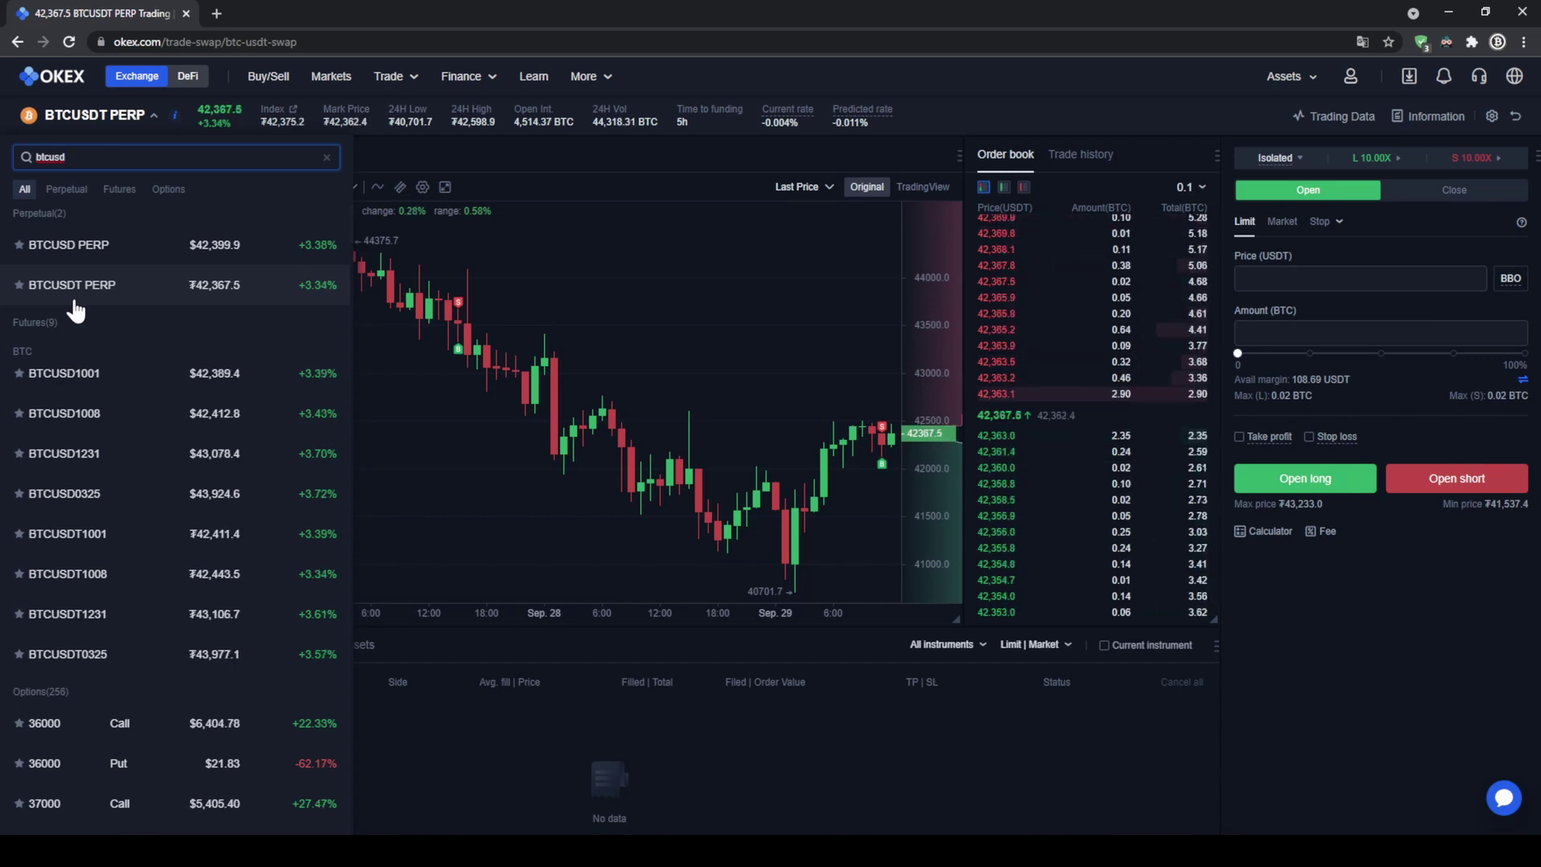
click(326, 158)
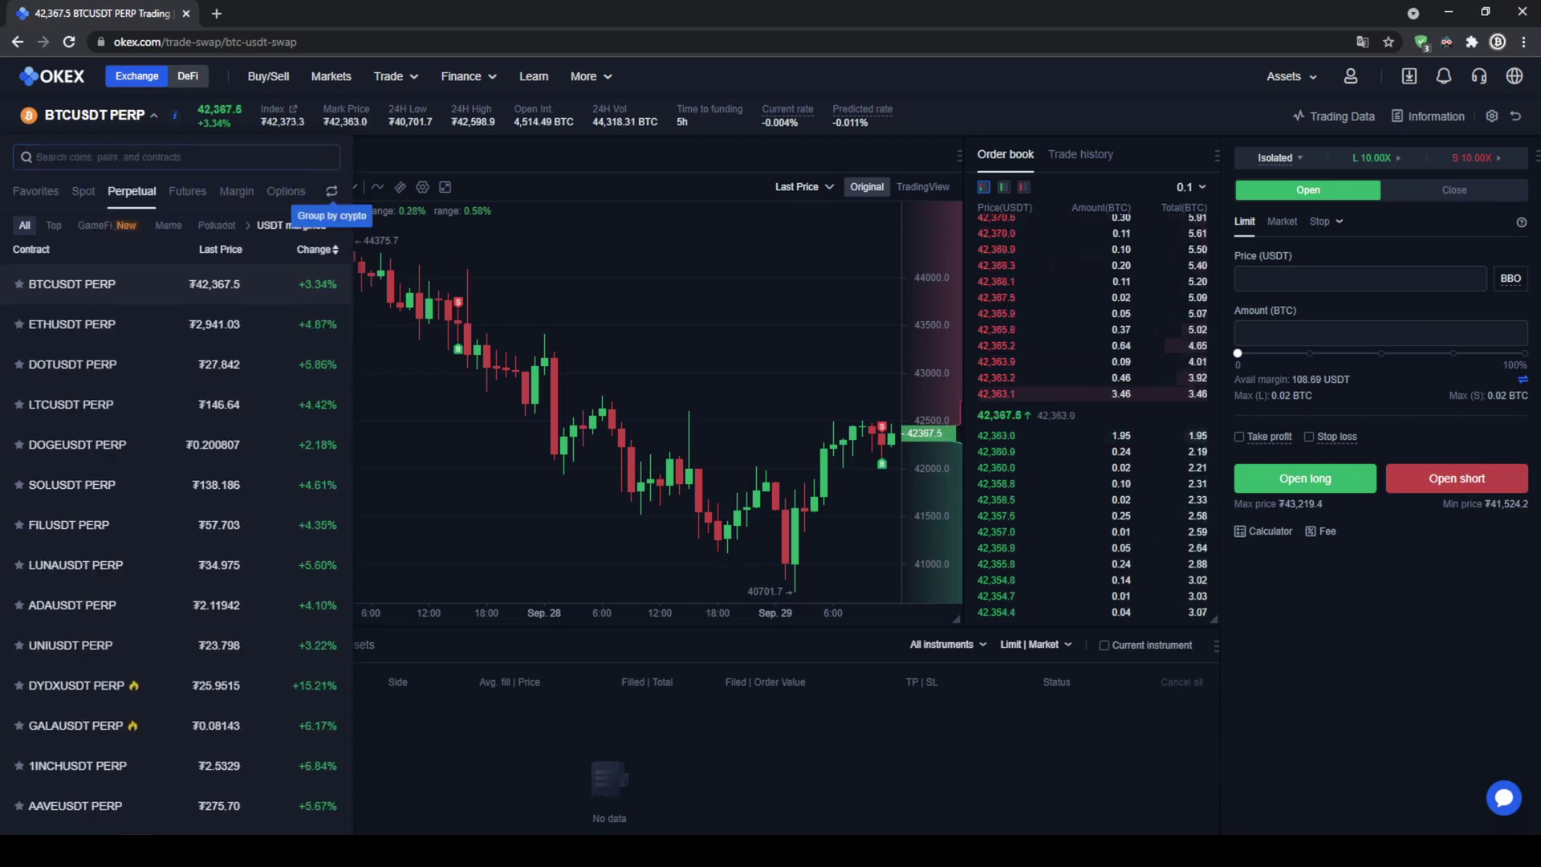
Look through the full list of USDT-margined perpetual contracts and select BTCUSDT PERP.
scroll(103, 498, down, 9)
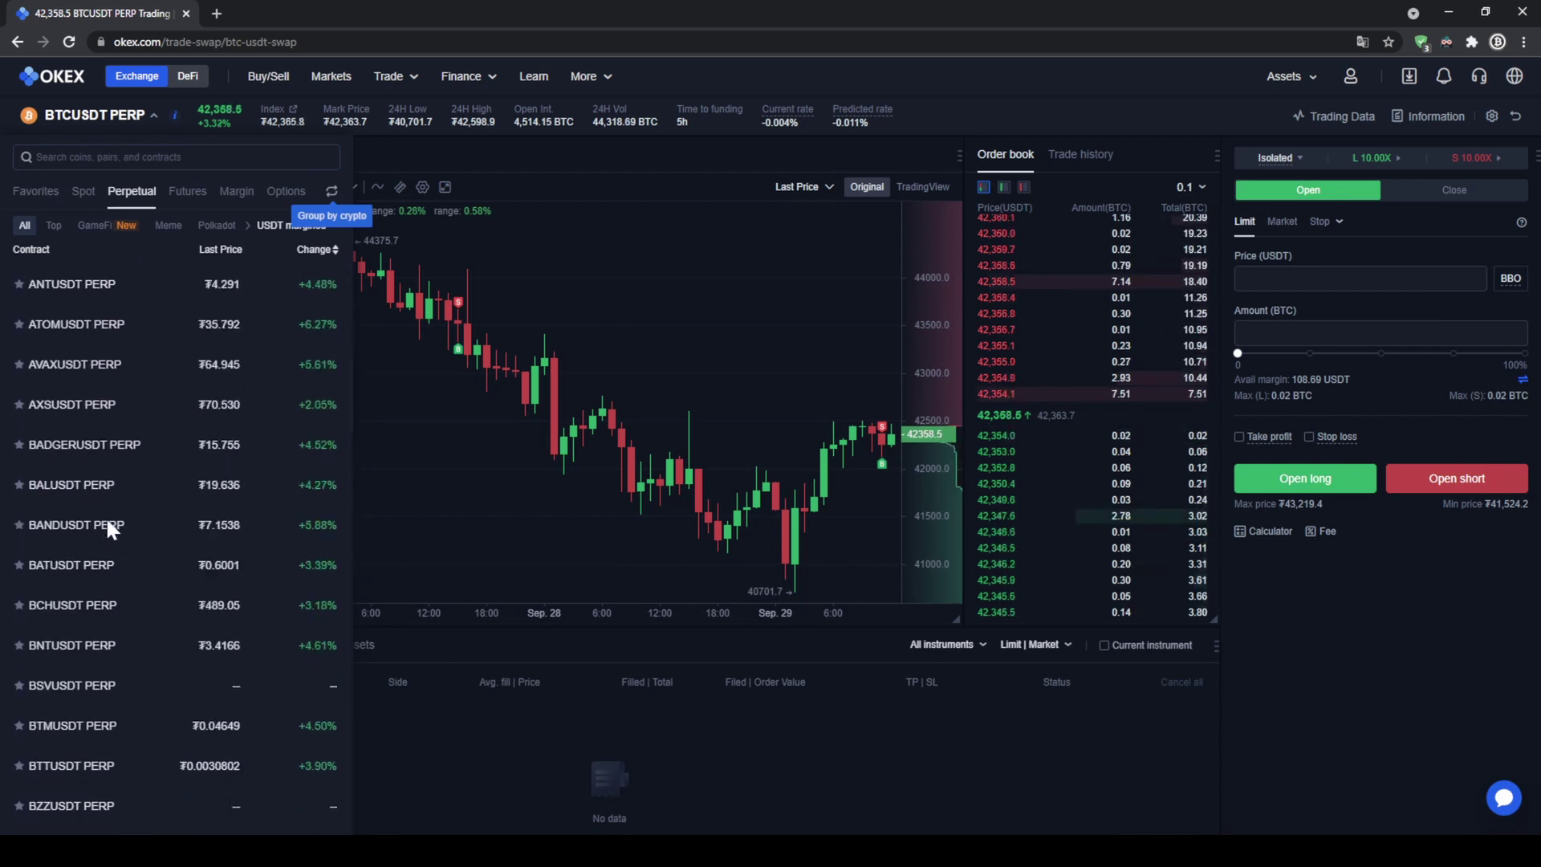
scroll(112, 582, down, 8)
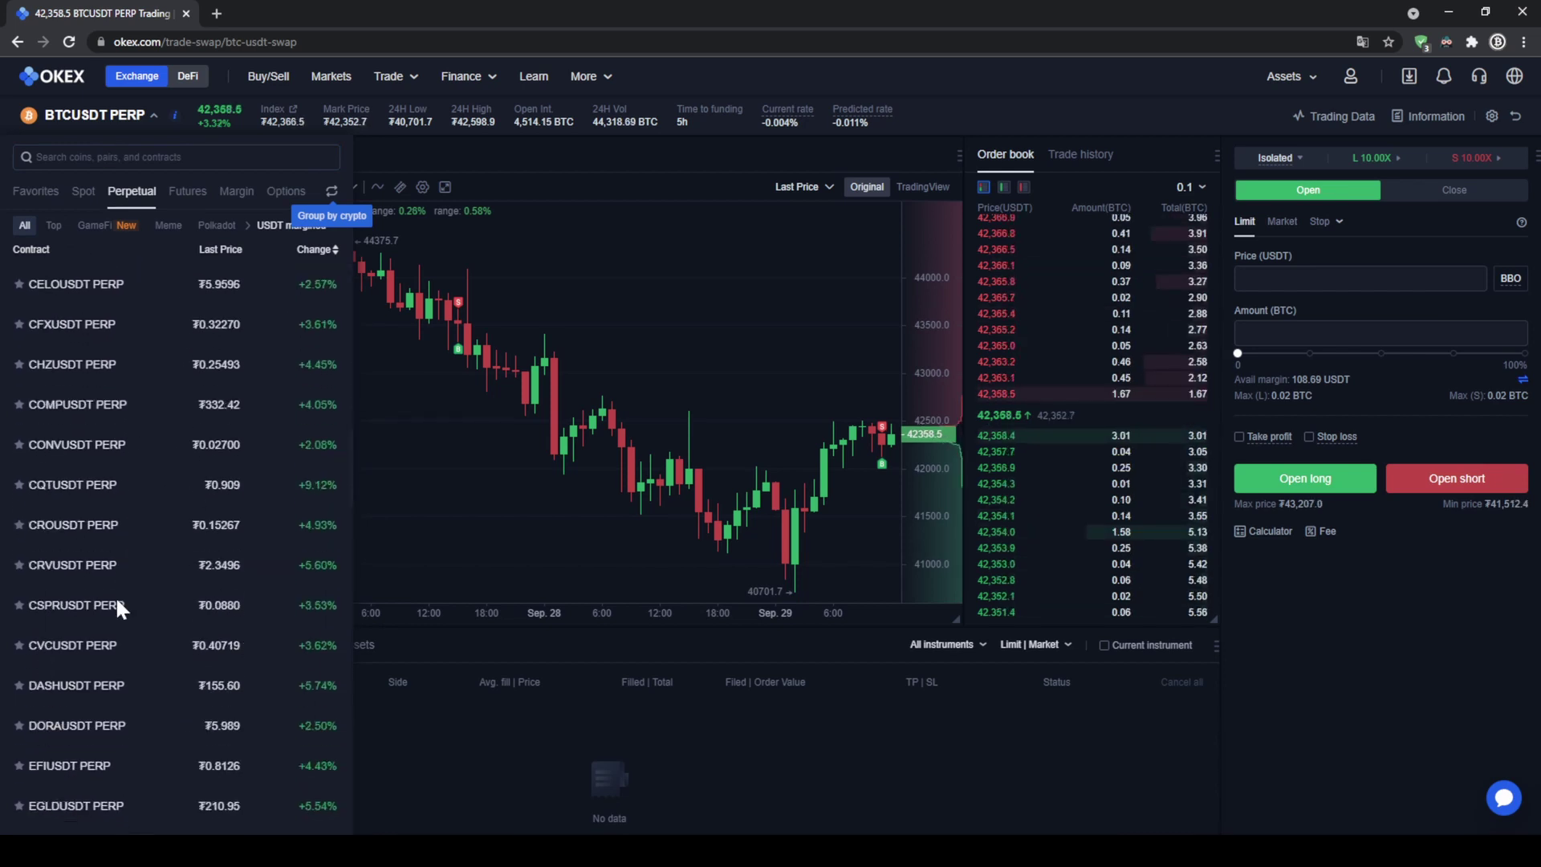
scroll(116, 609, down, 10)
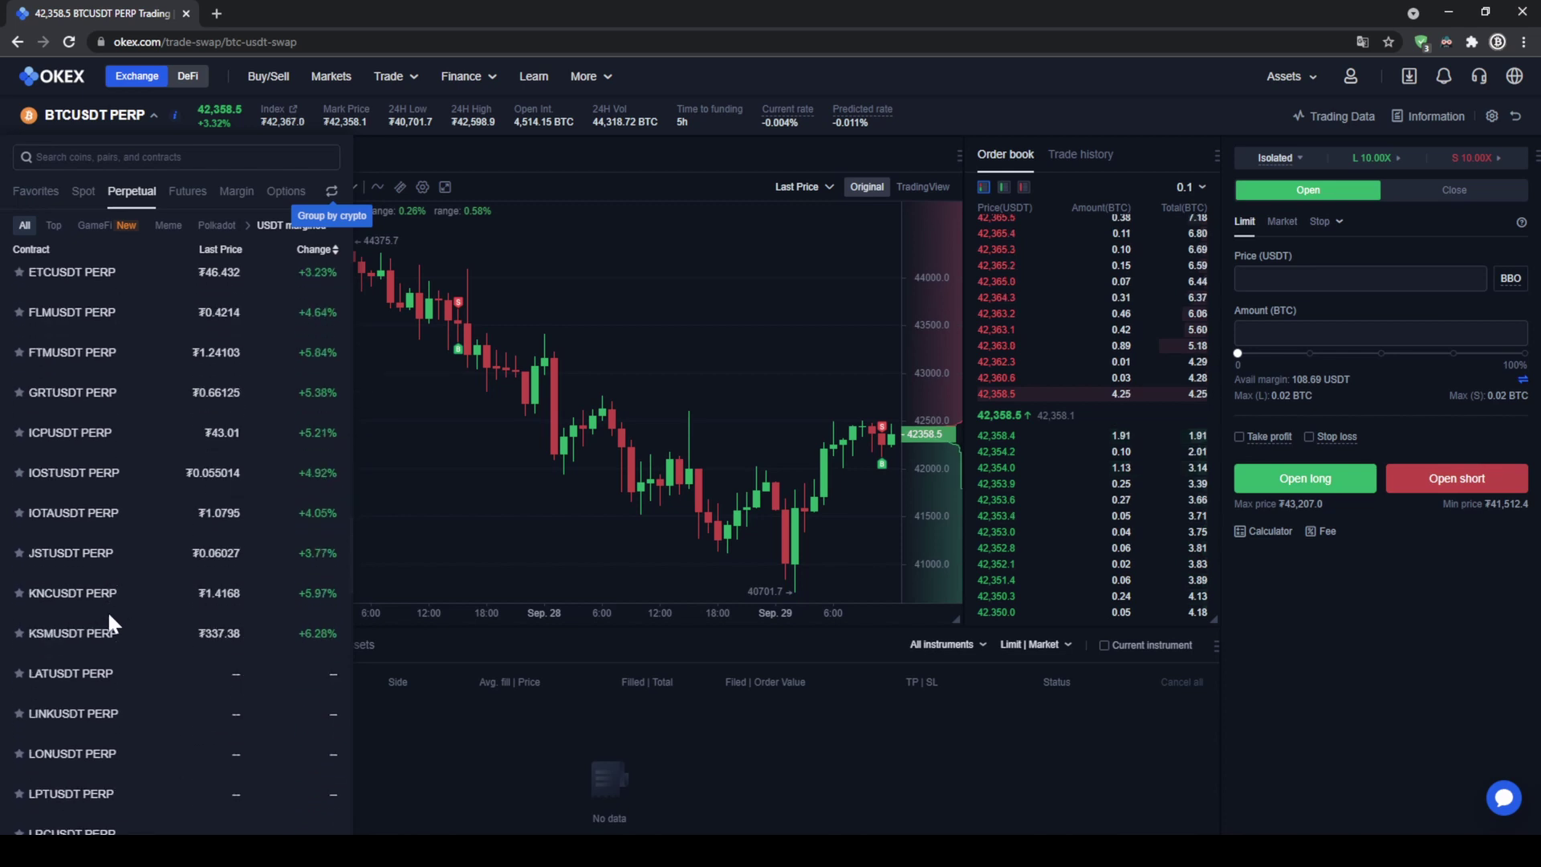
scroll(105, 623, down, 12)
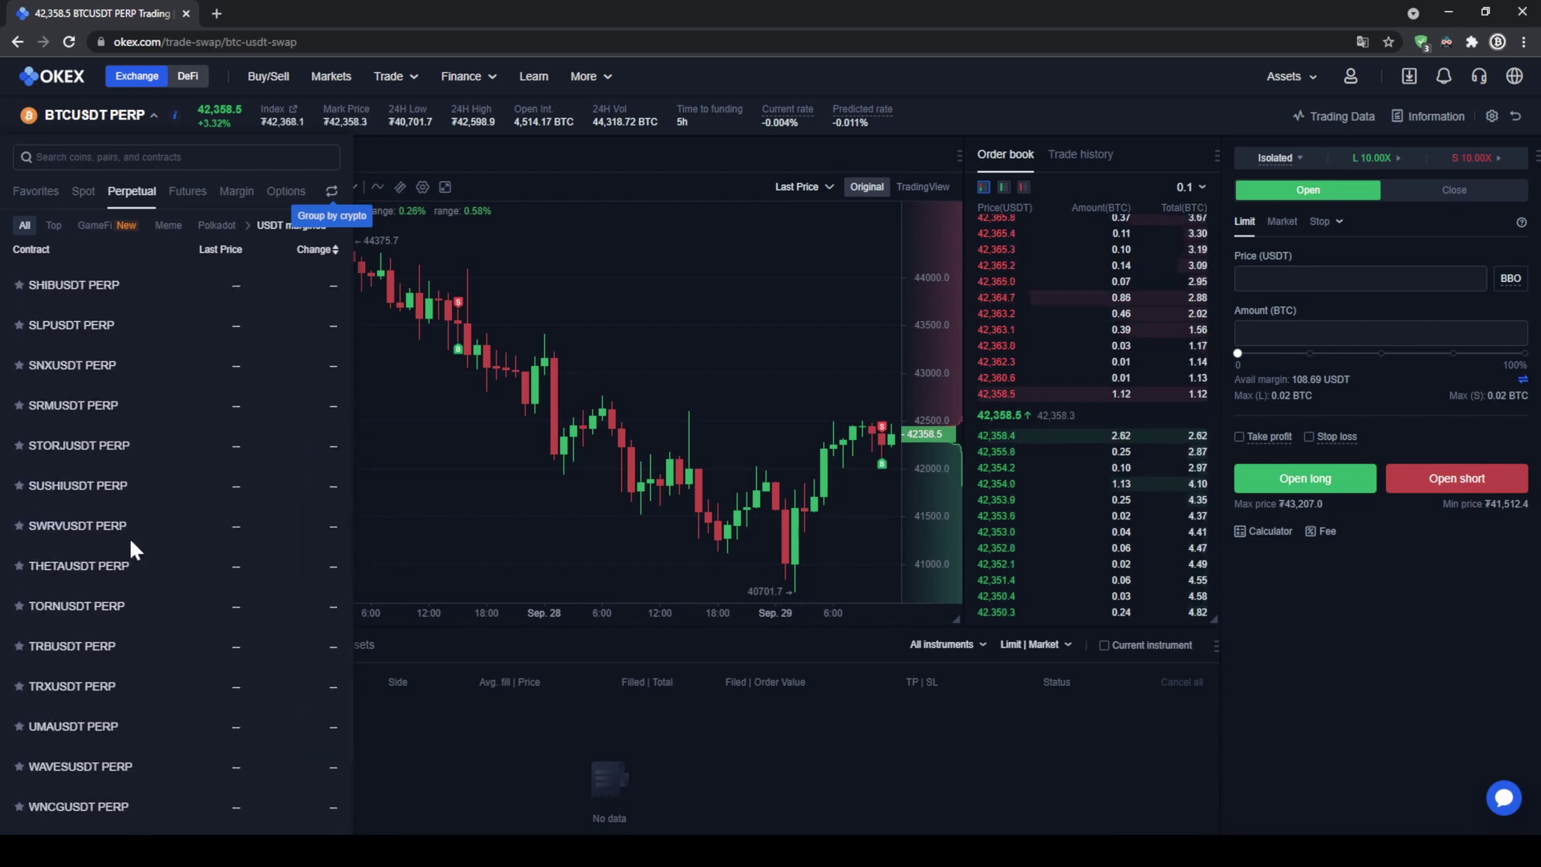
scroll(142, 477, up, 6)
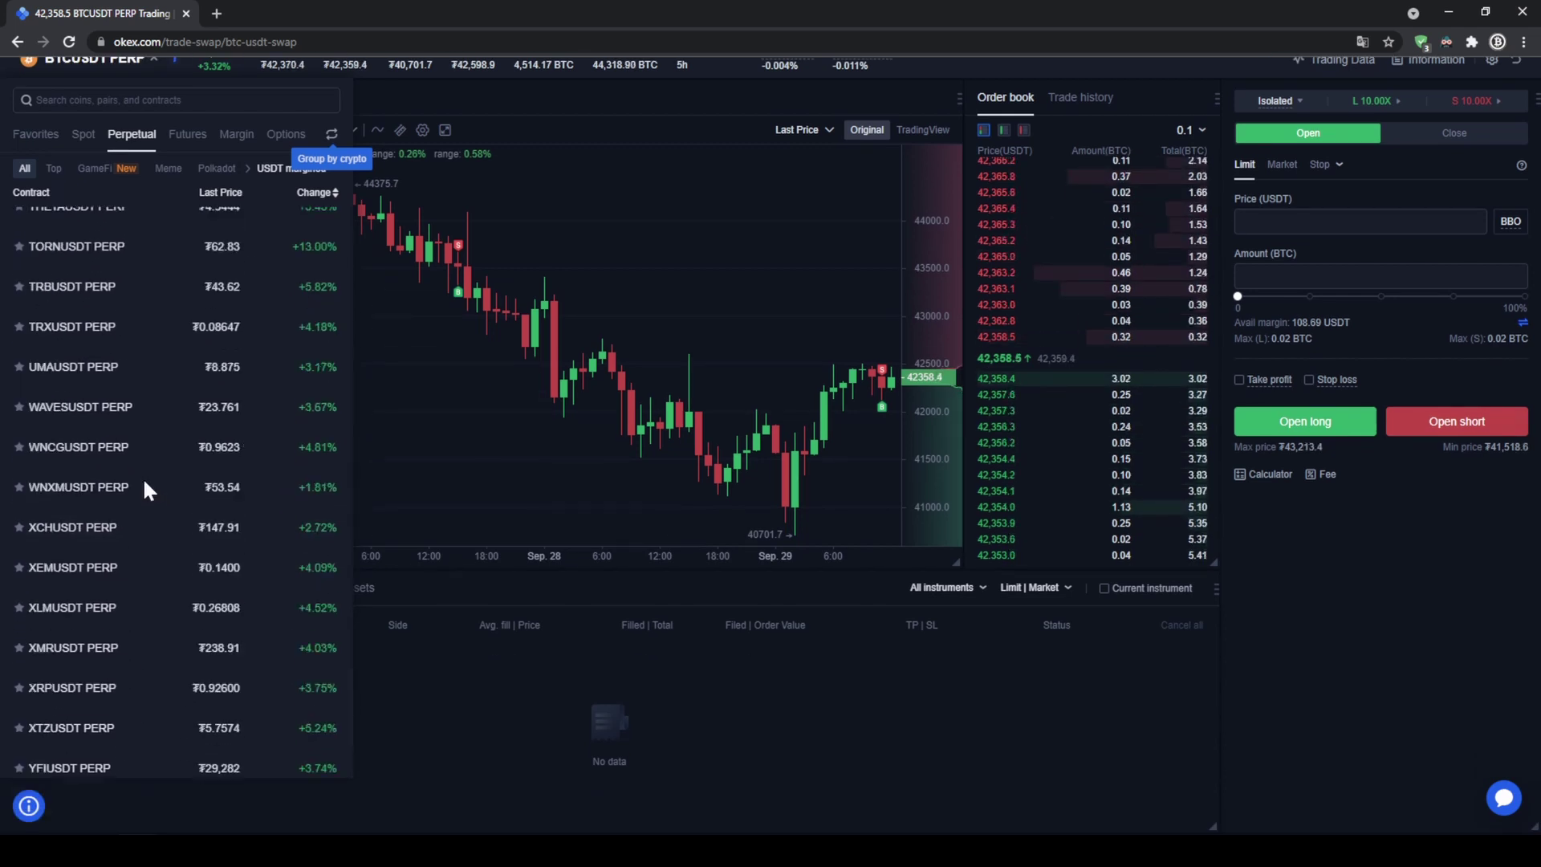
scroll(146, 482, up, 8)
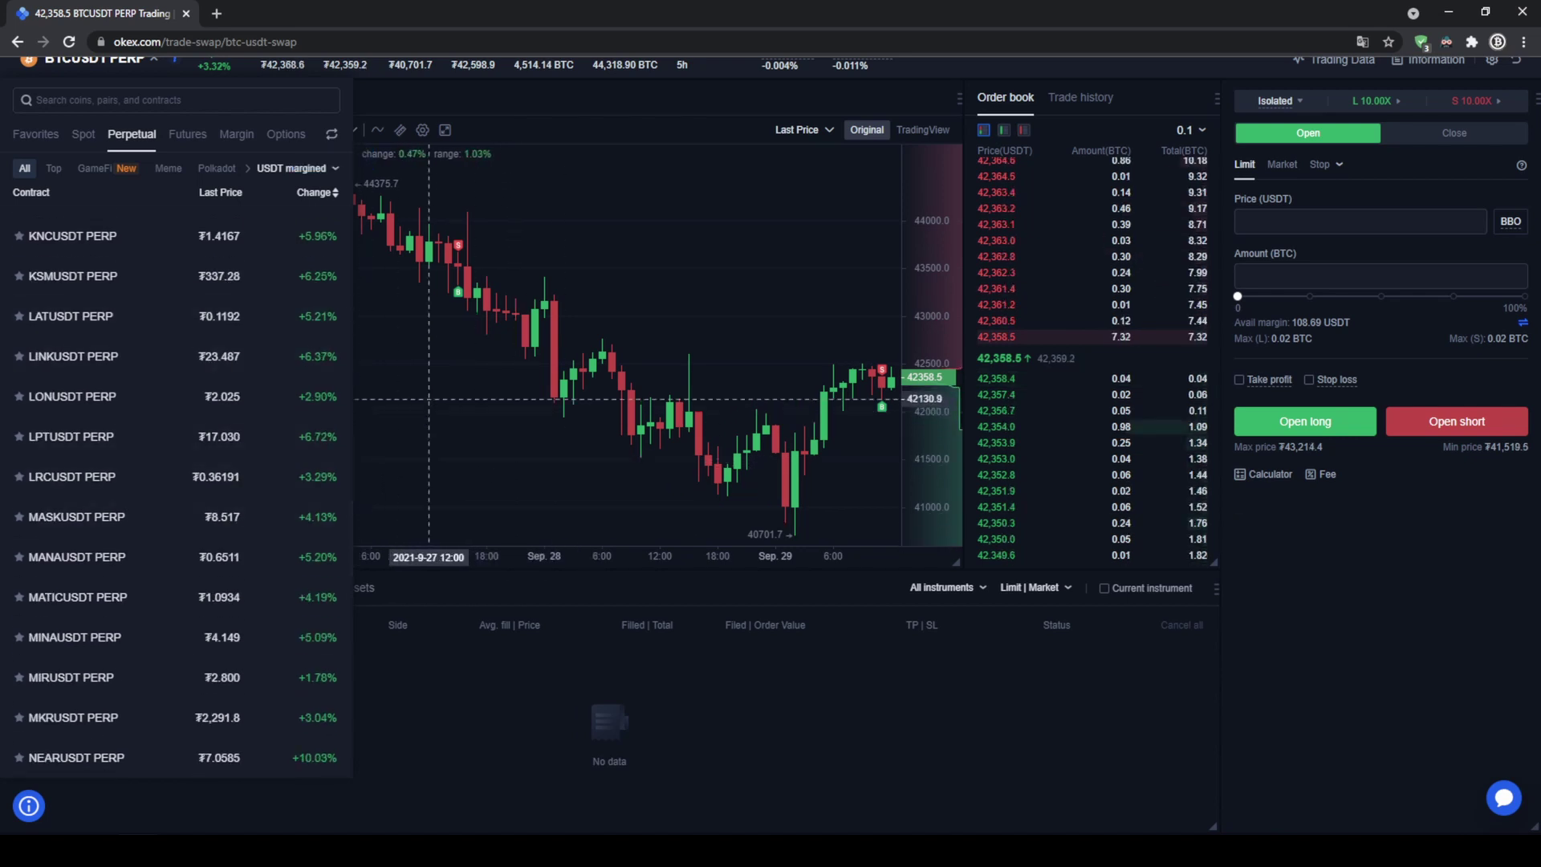
scroll(240, 353, up, 5)
scroll(234, 345, up, 10)
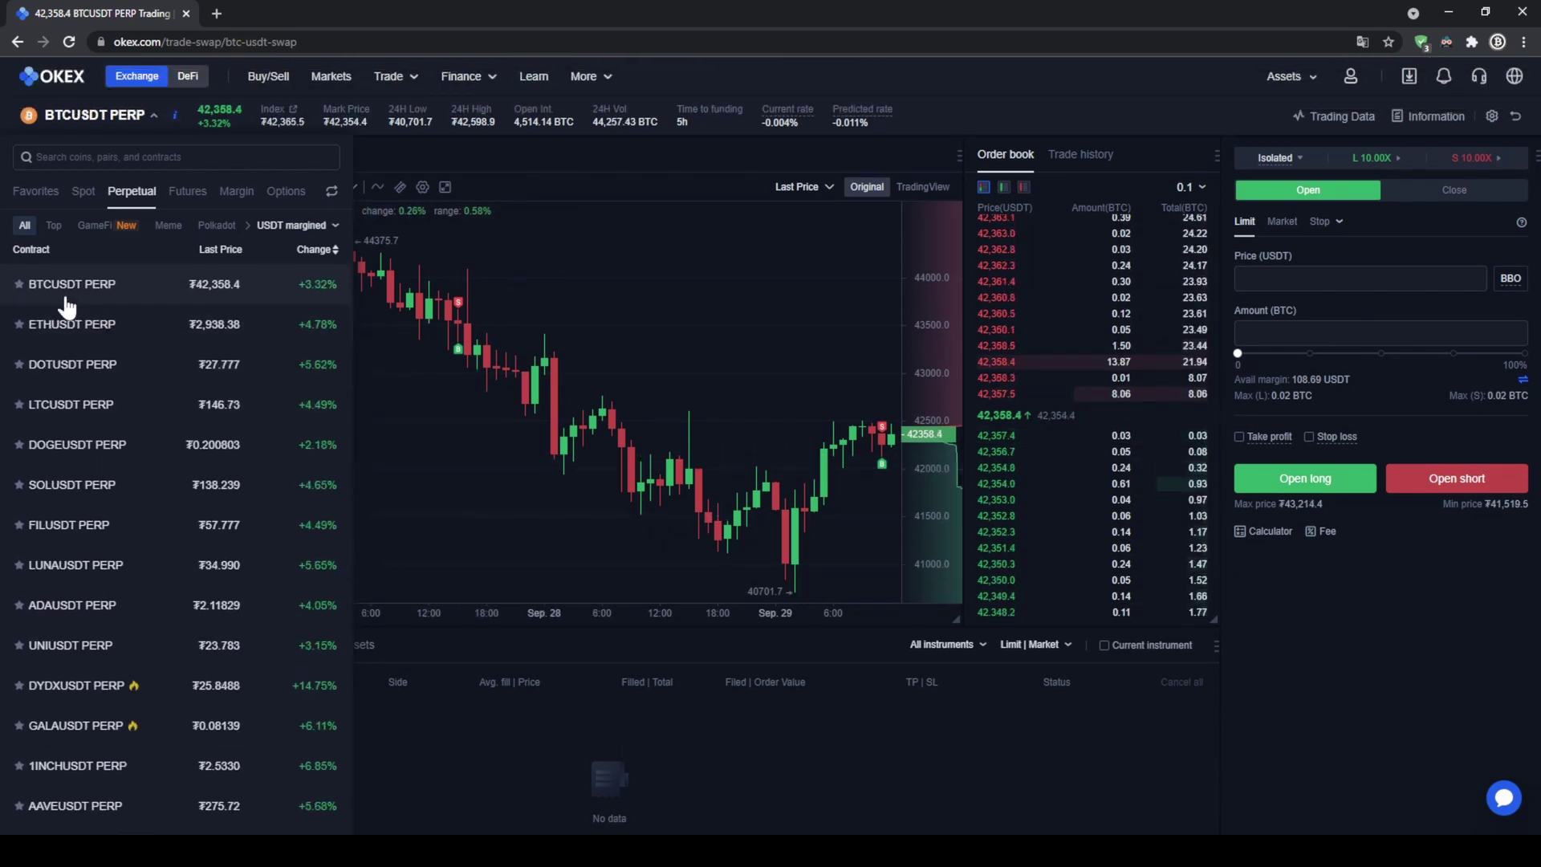
click(129, 296)
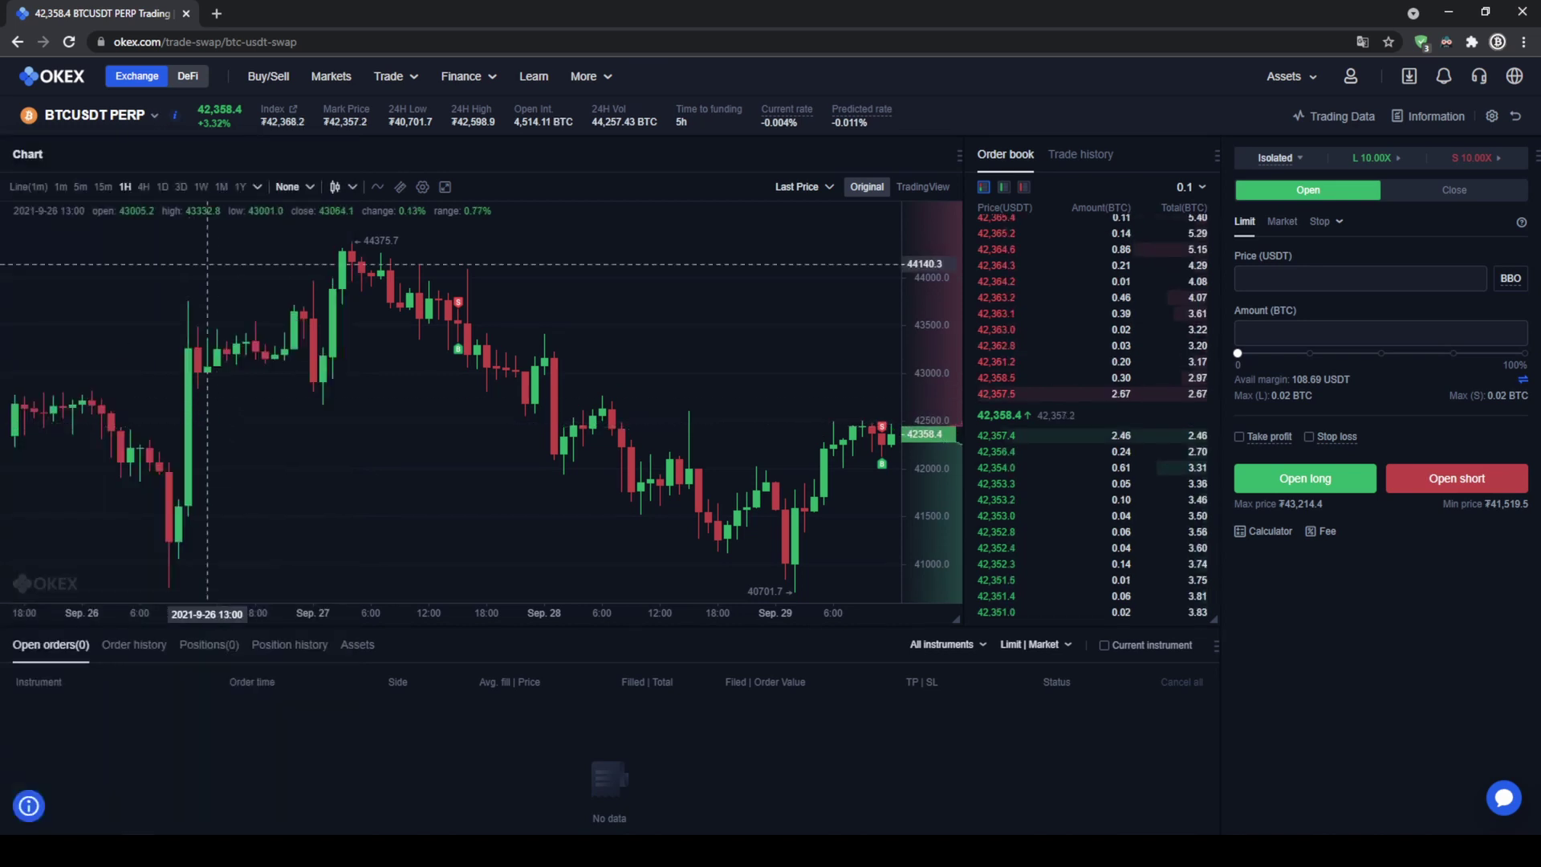
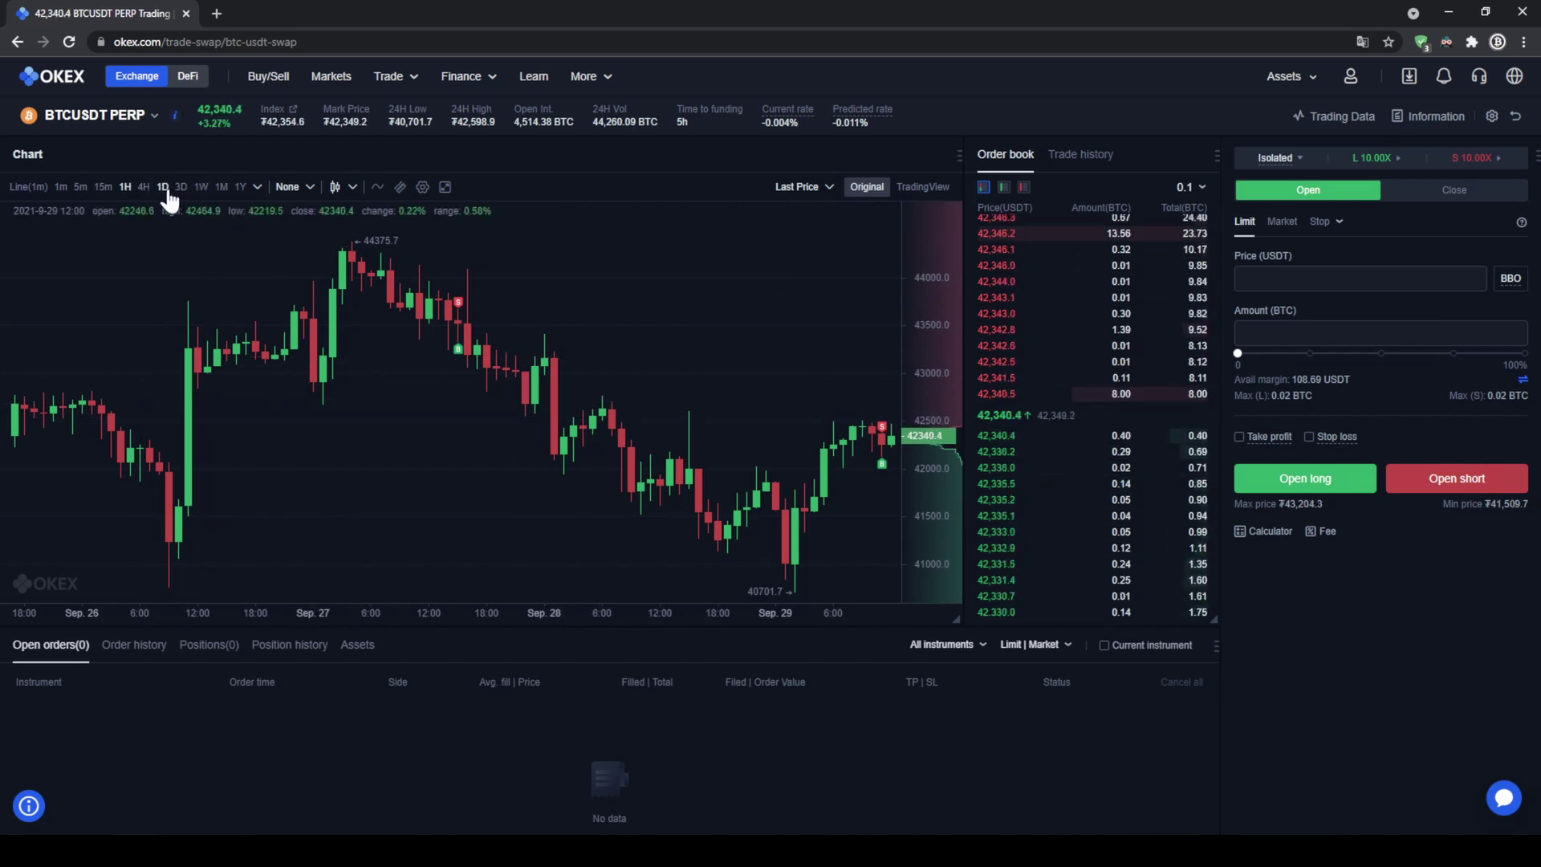
Try the 1D chart interval and set the BTCUSDT PERP chart to the 5m interval.
click(163, 187)
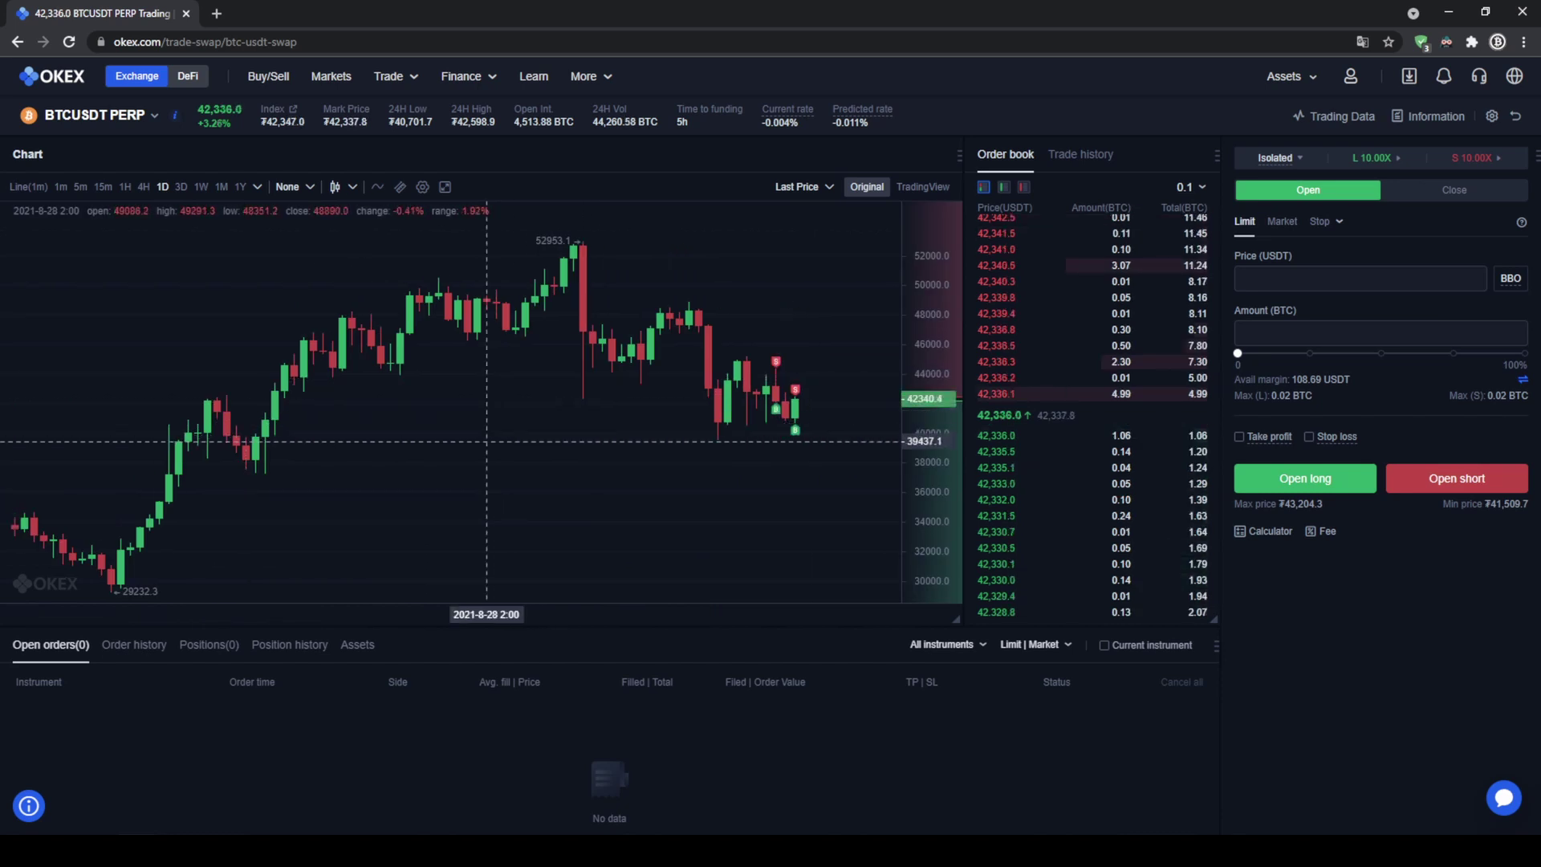
click(81, 187)
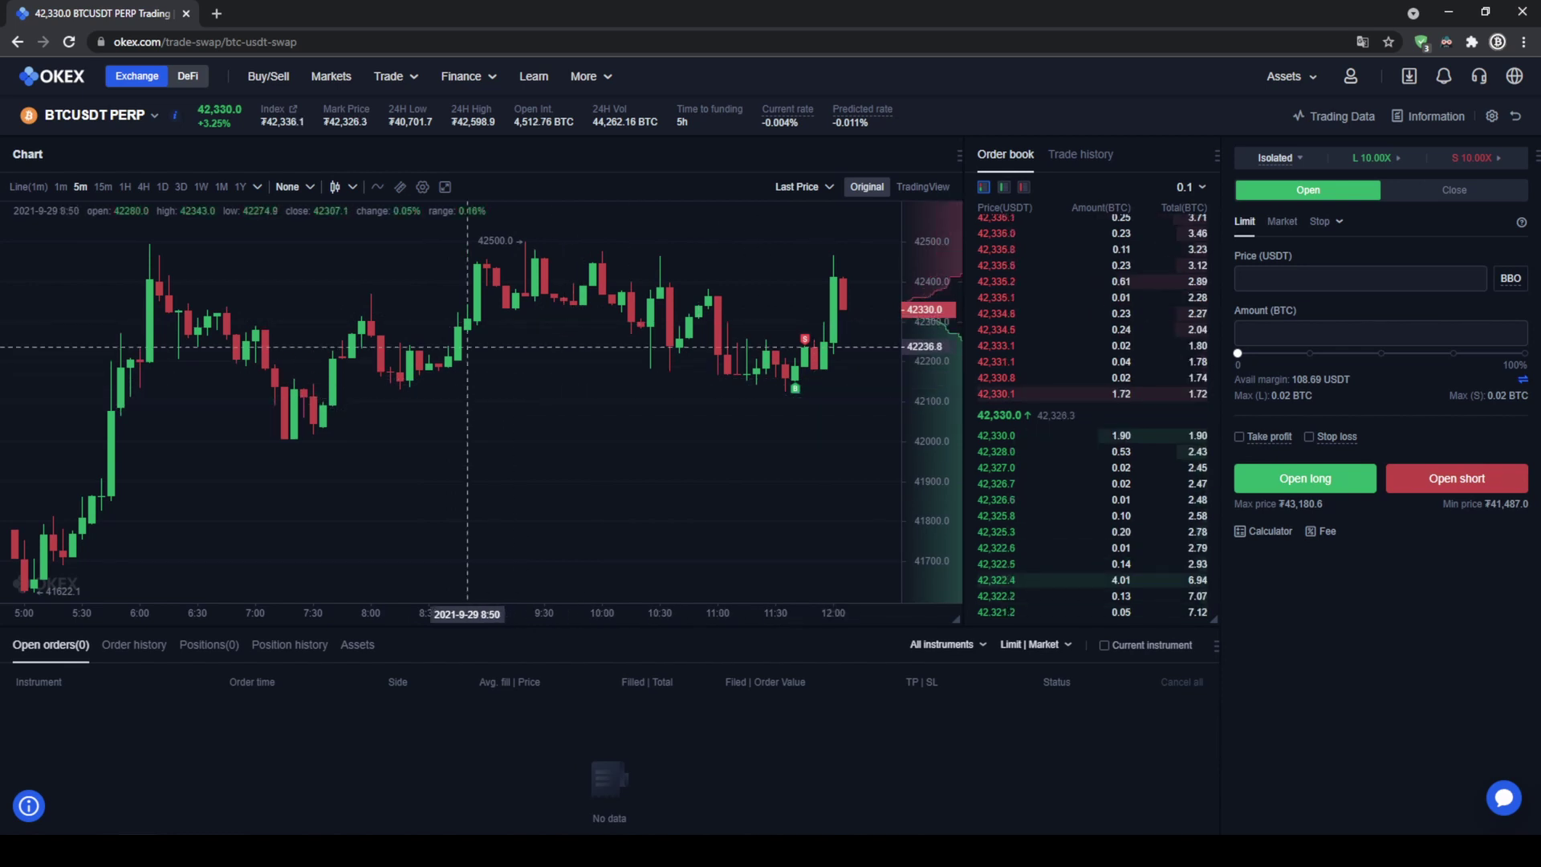
Draw a rising trend line on the chart from the low near 42,000 to the candles around 10:00, and delete it.
click(402, 189)
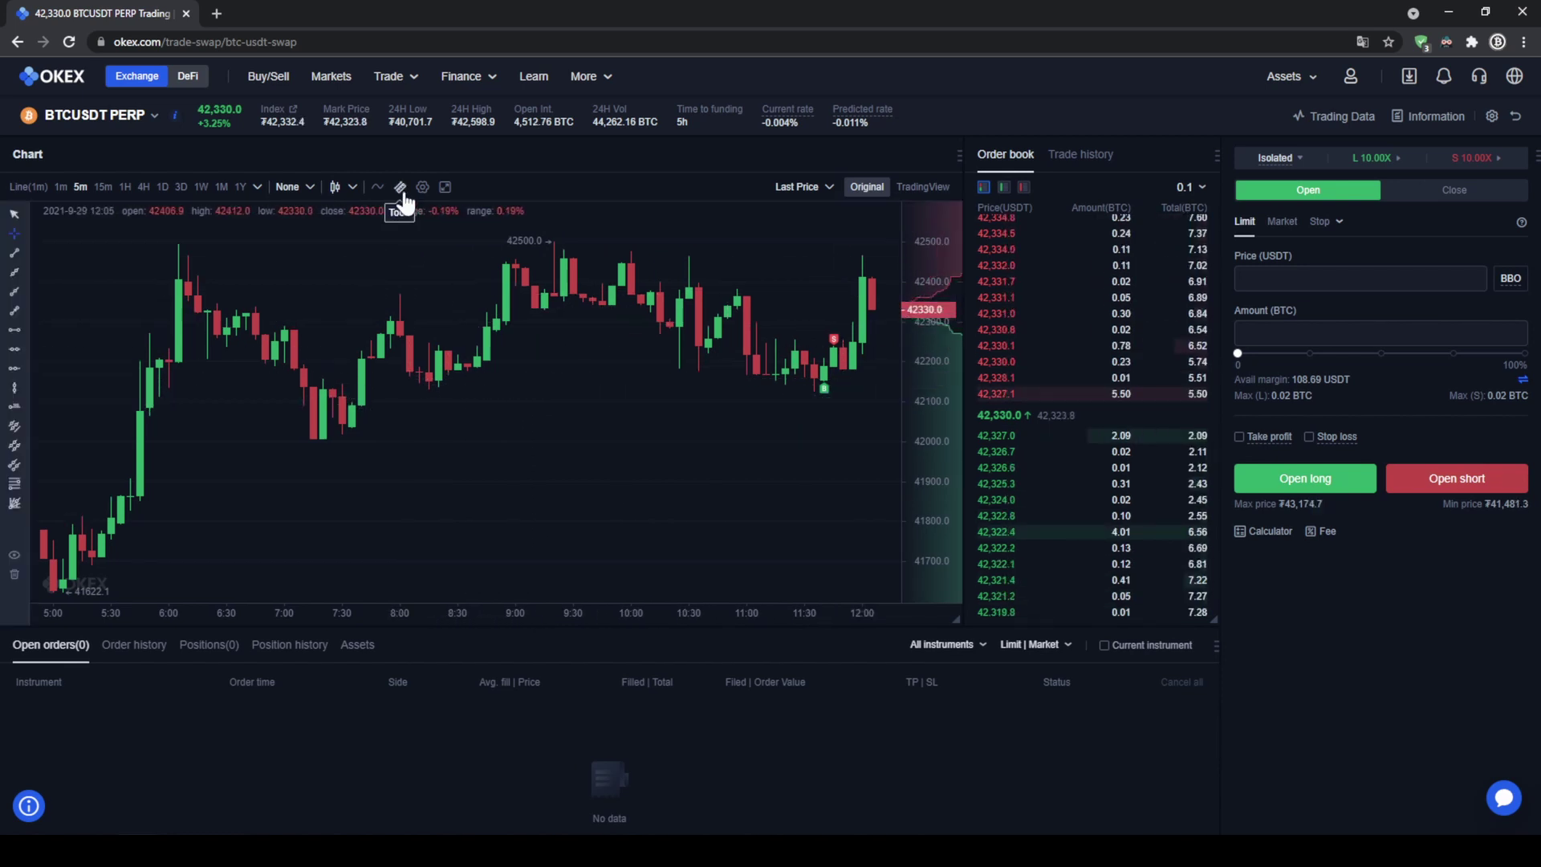
click(14, 252)
click(313, 438)
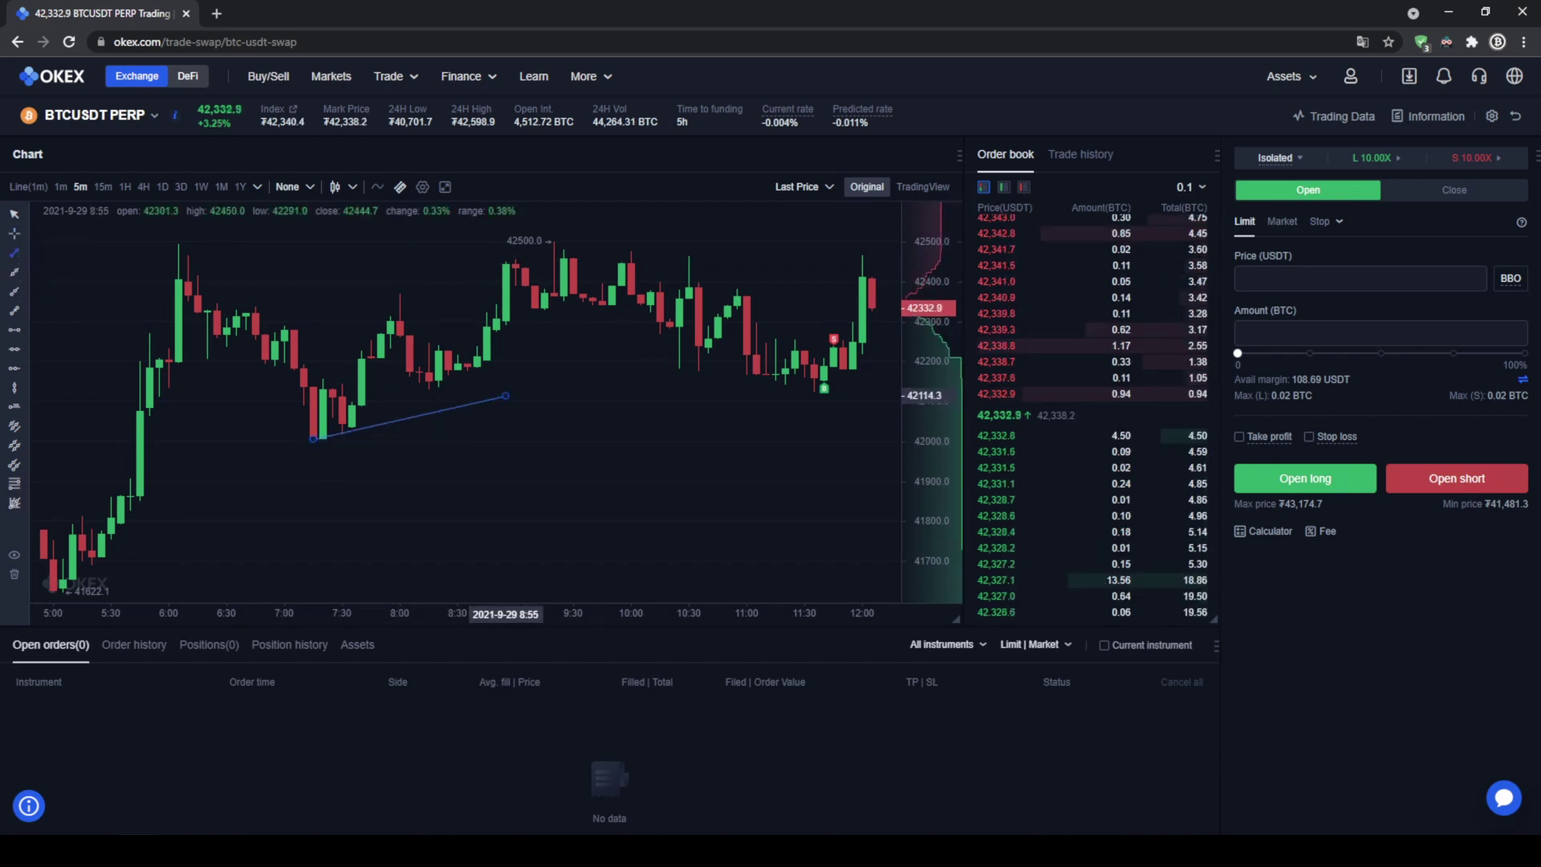
click(631, 295)
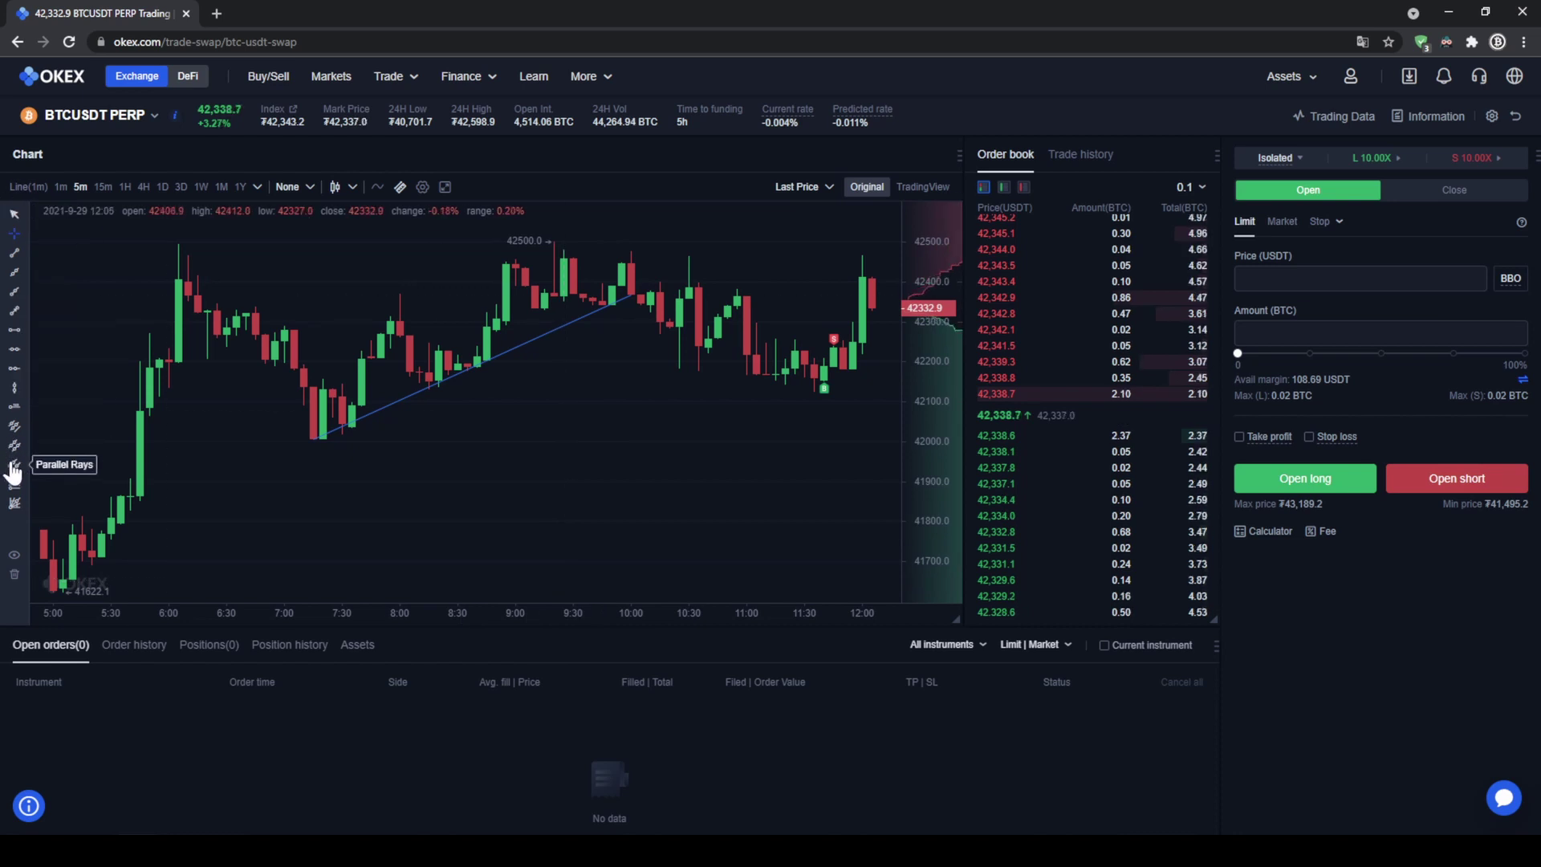
click(534, 339)
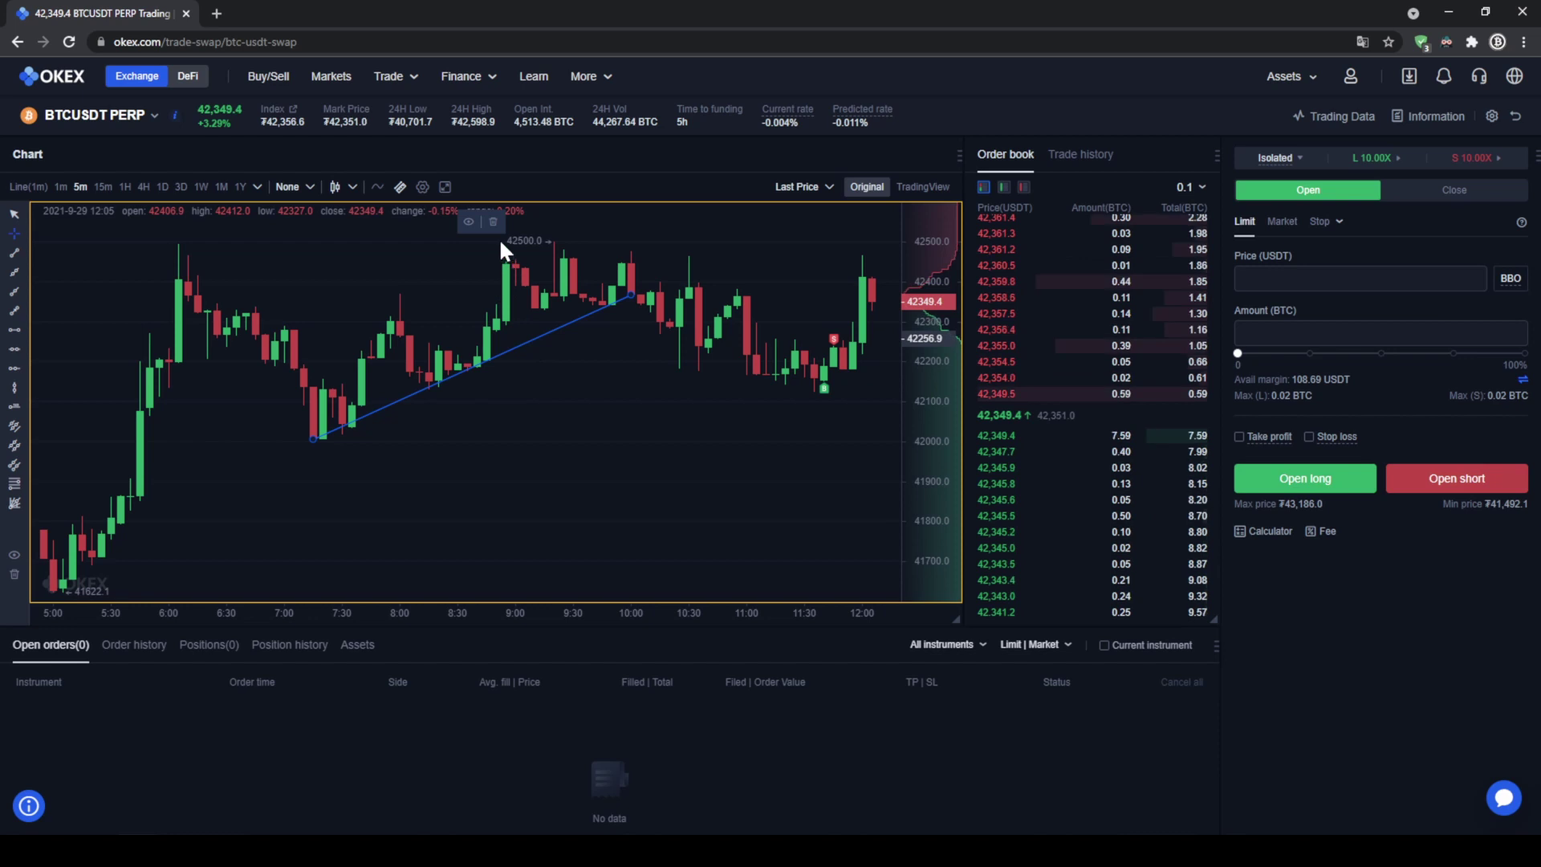
click(493, 224)
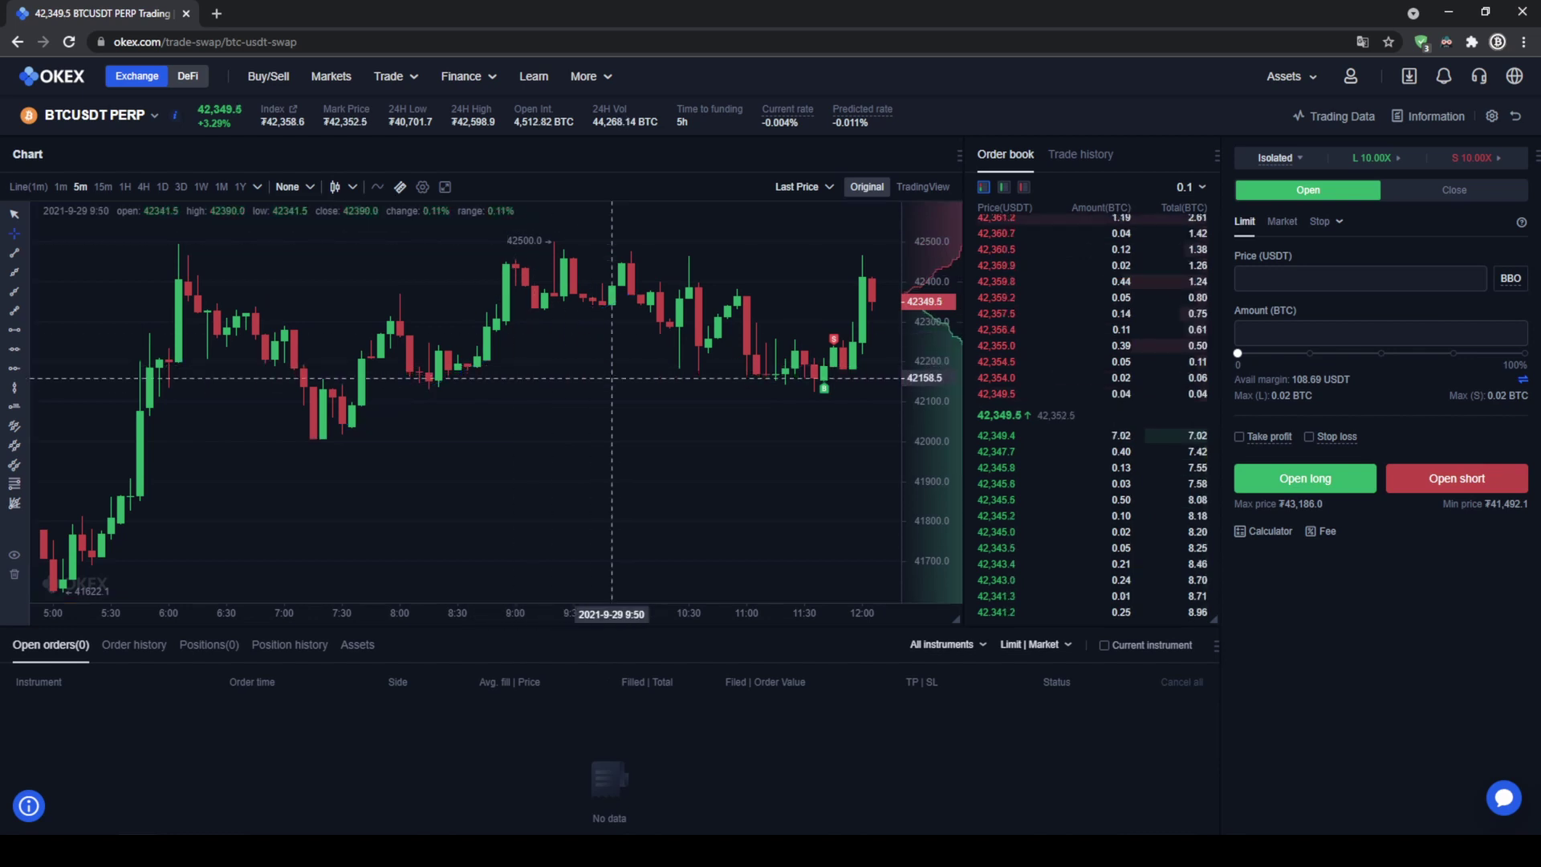
Show the MACD indicator below the price chart and hide it again.
drag(747, 427, 592, 427)
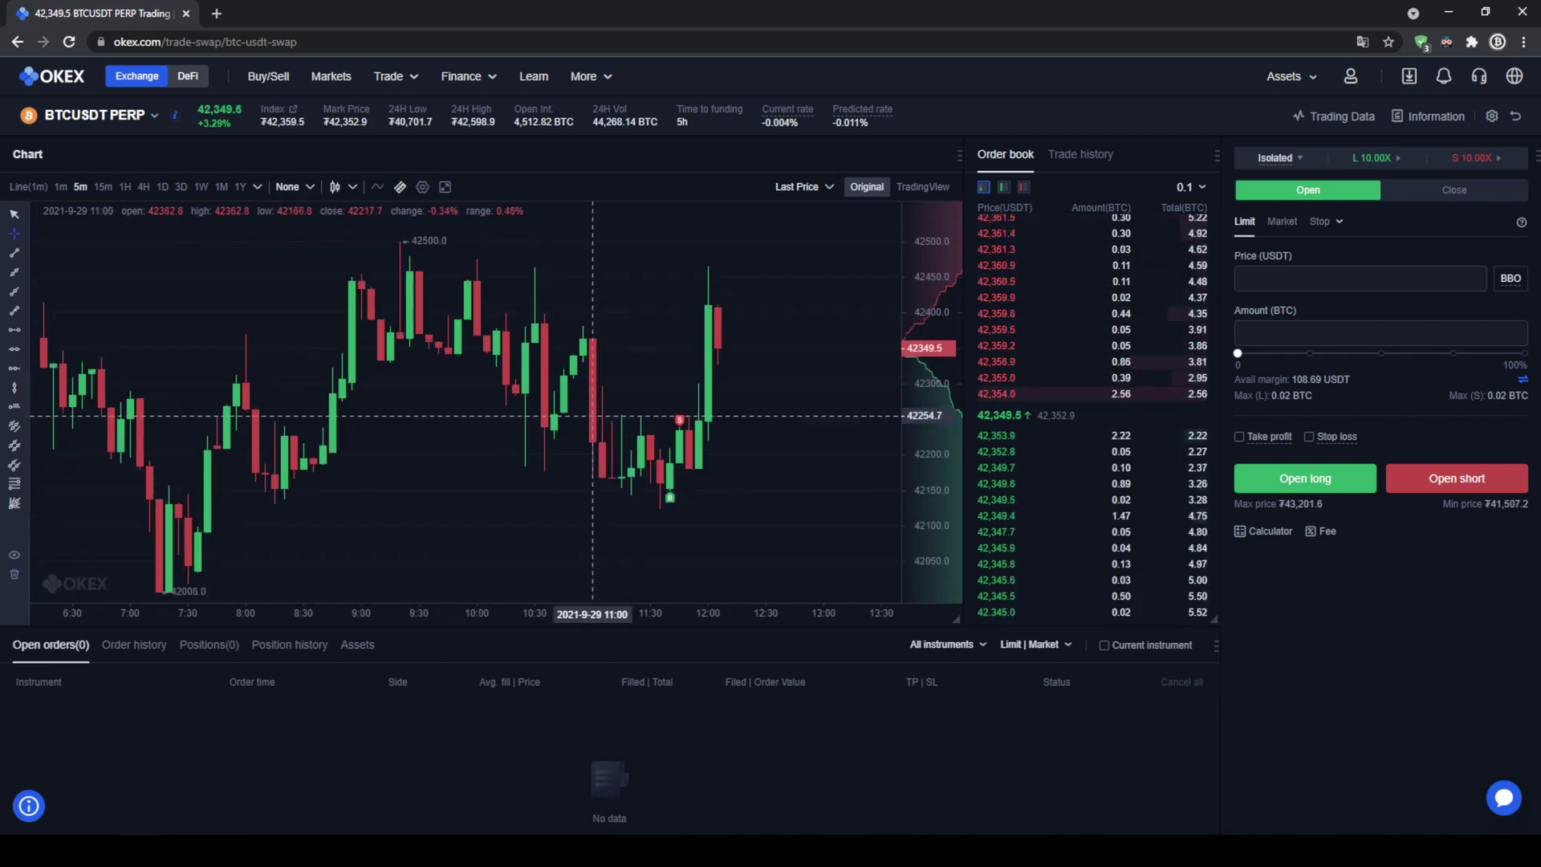
click(379, 189)
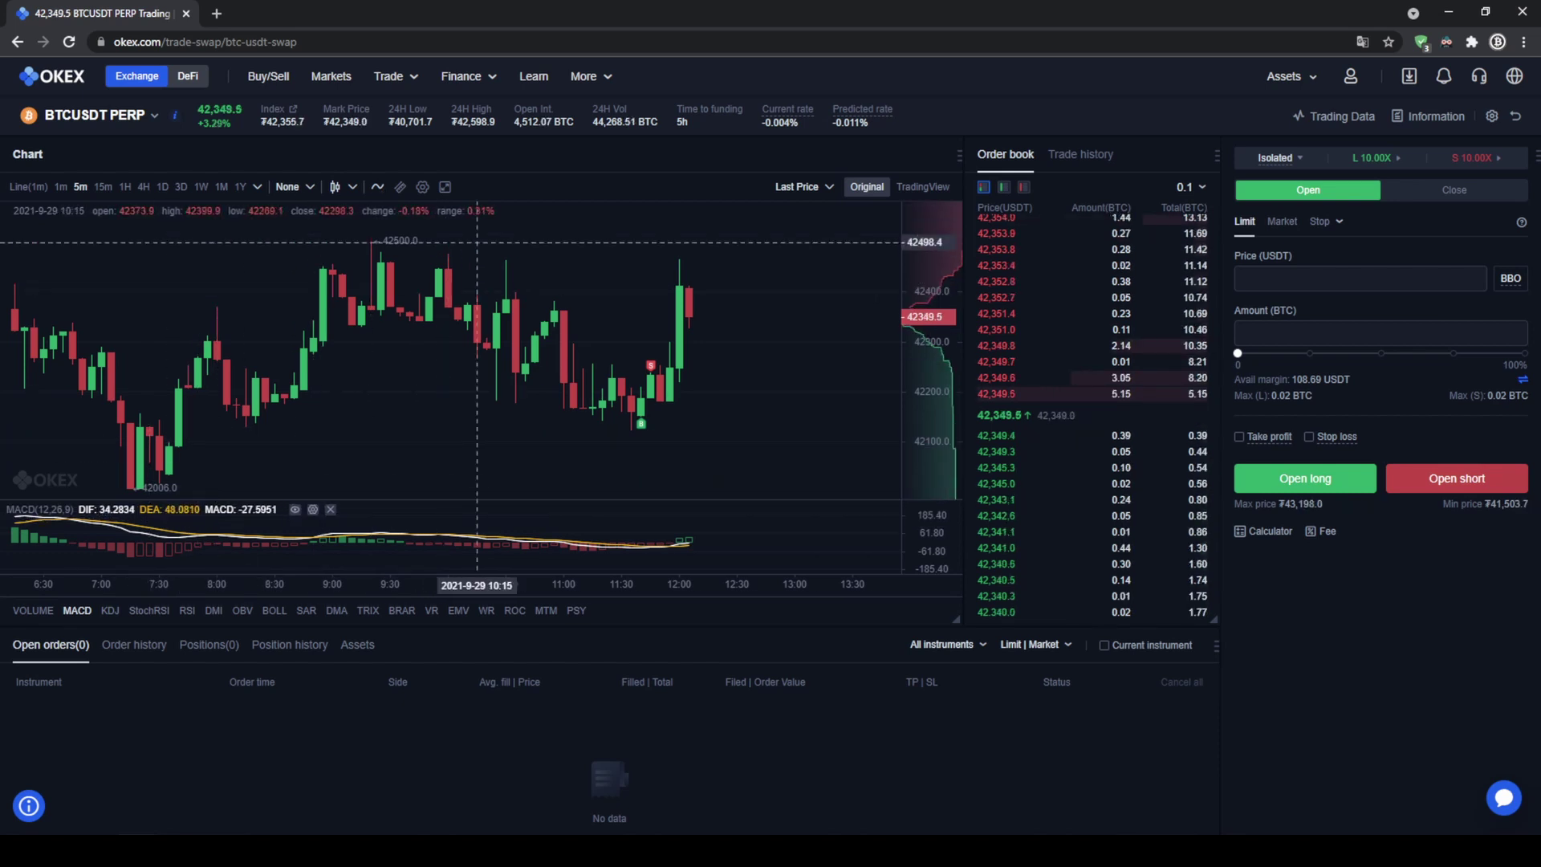
click(377, 187)
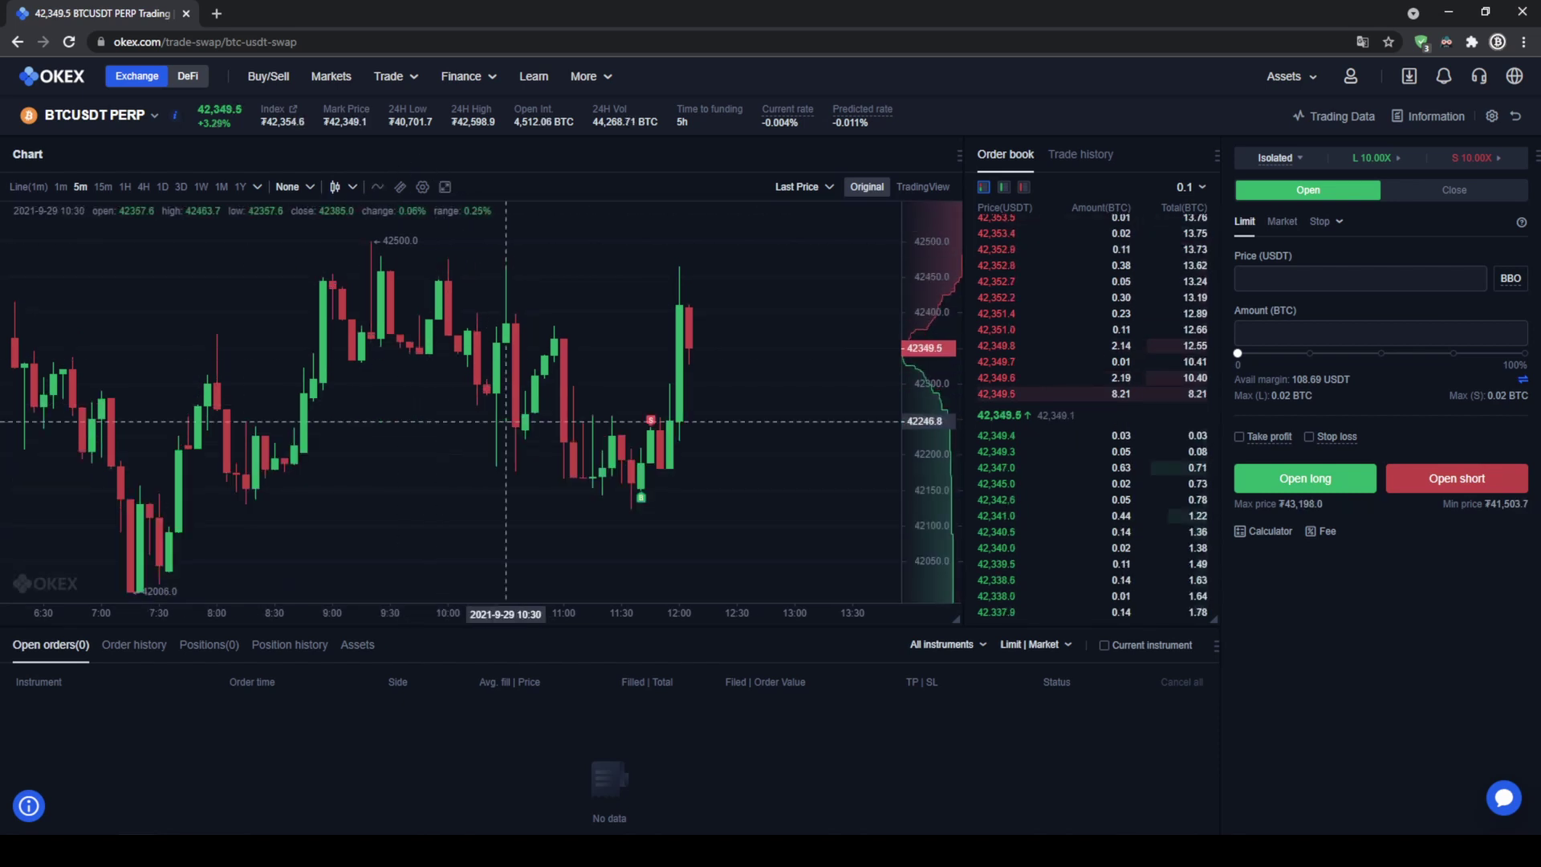
drag(509, 420, 536, 441)
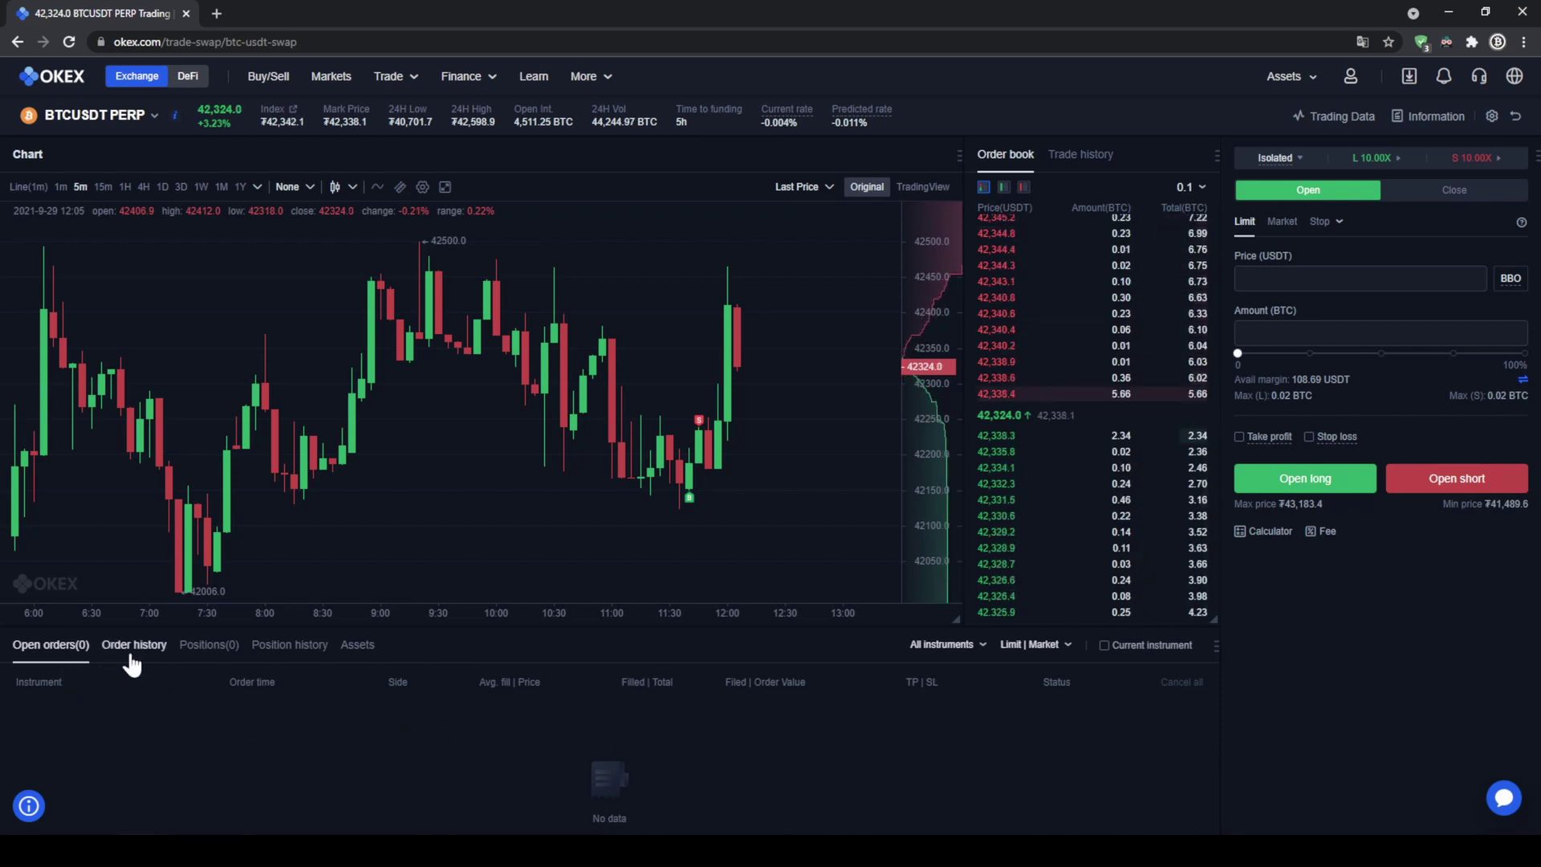
View the open positions and the assets held in the trading account.
click(206, 661)
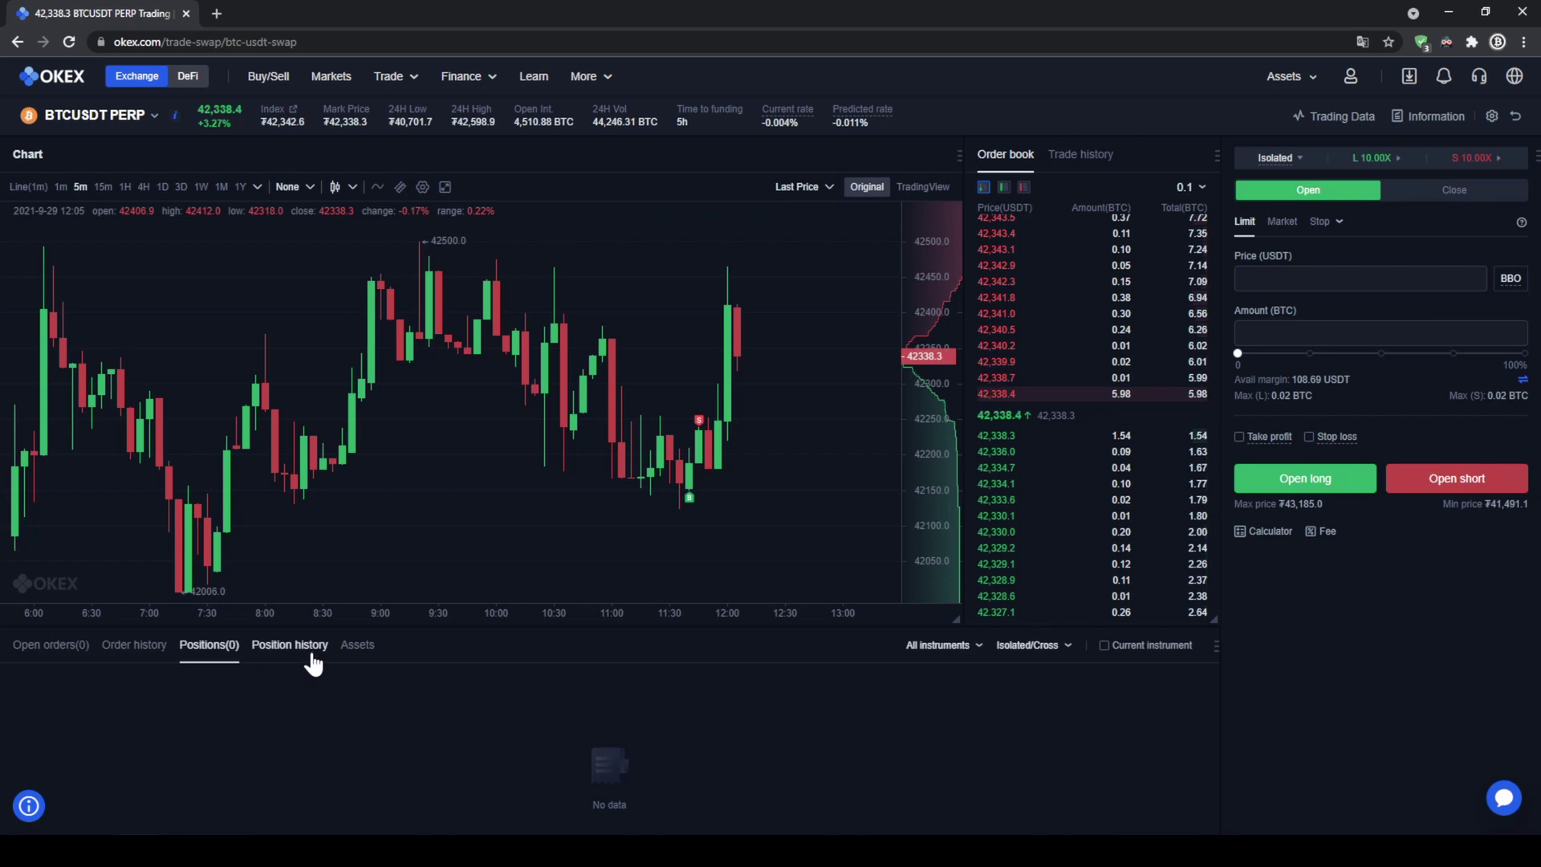
click(371, 651)
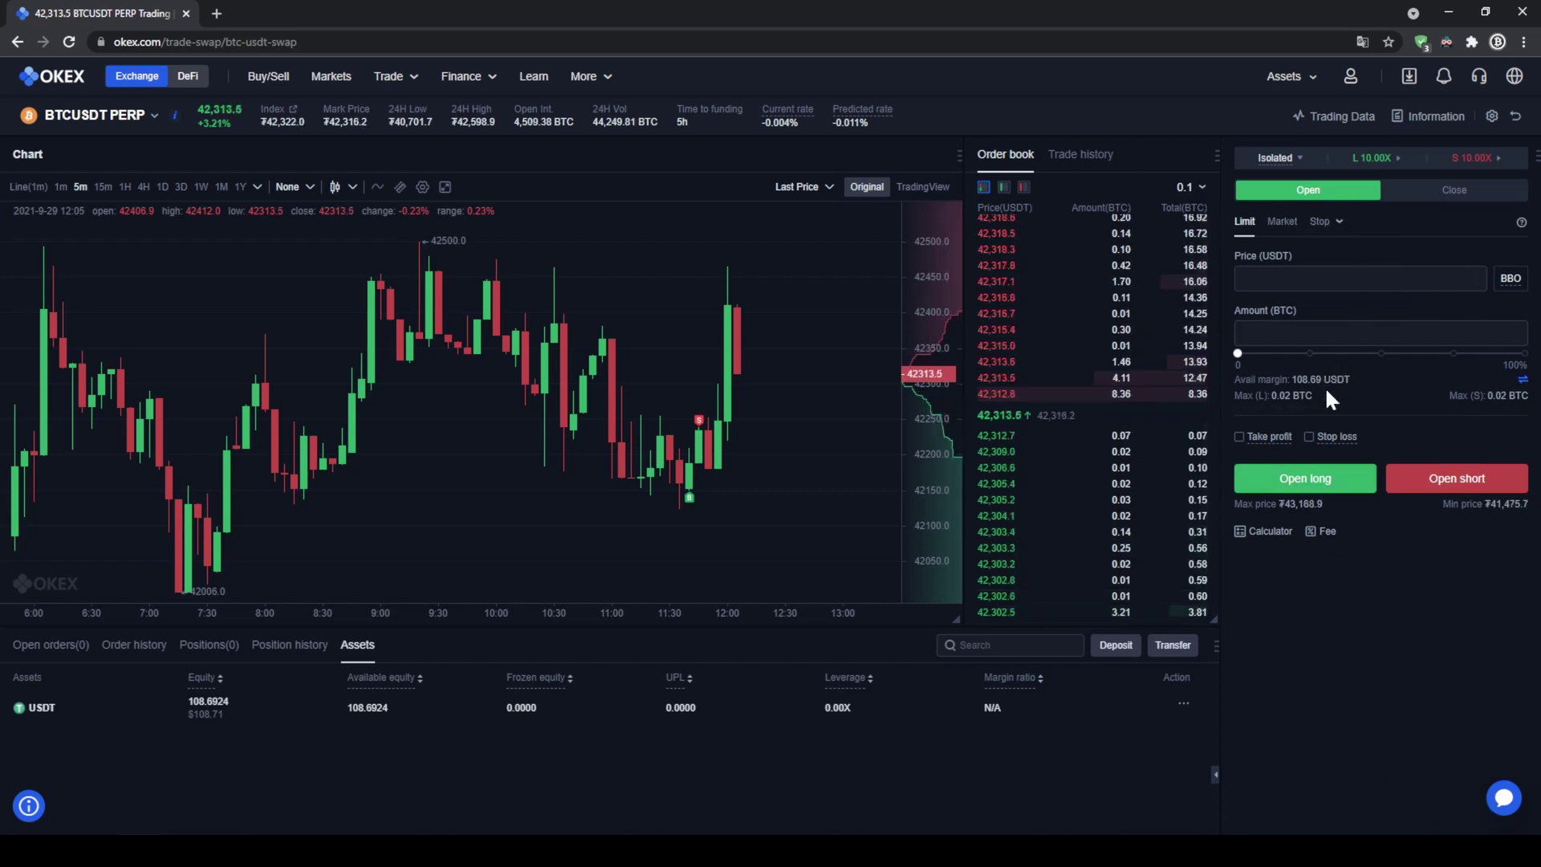
Open the USDT transfer form, reverse its direction to Trading Account to Funding Account, and close it without transferring.
click(1523, 380)
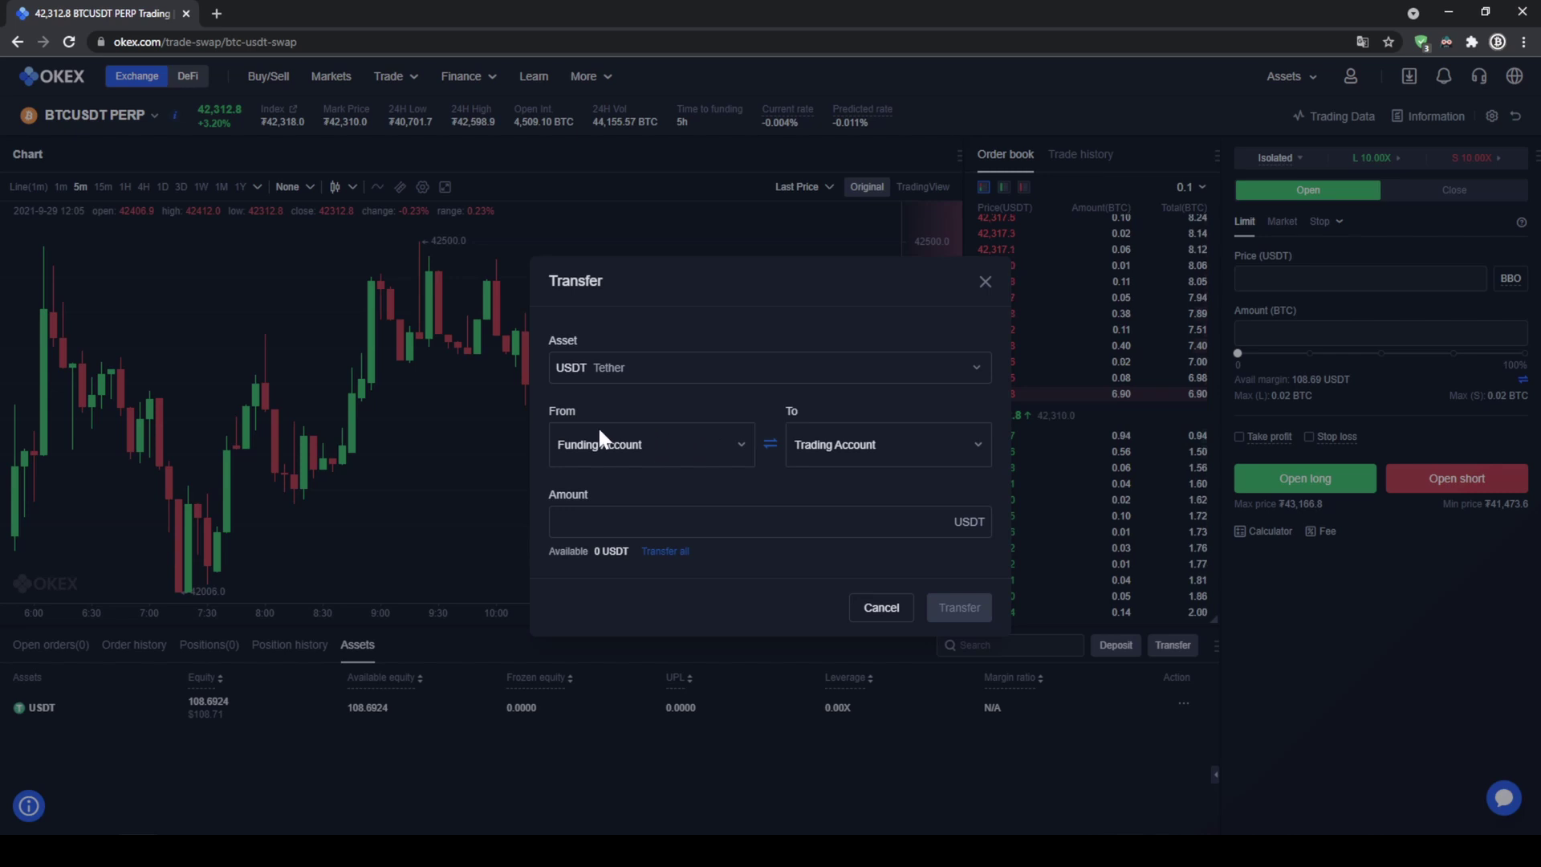
click(769, 444)
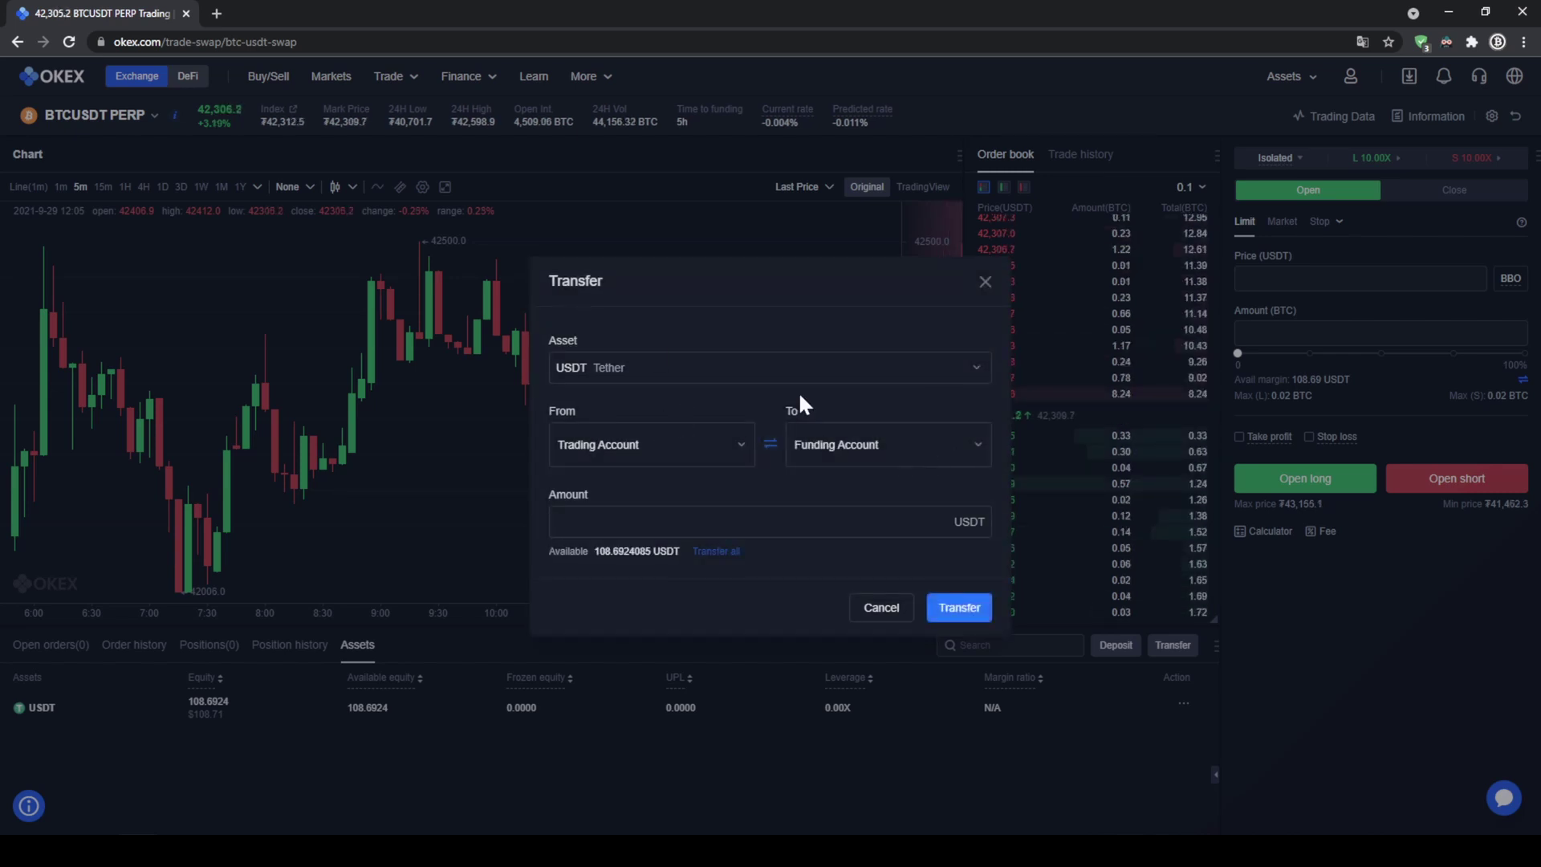
click(987, 283)
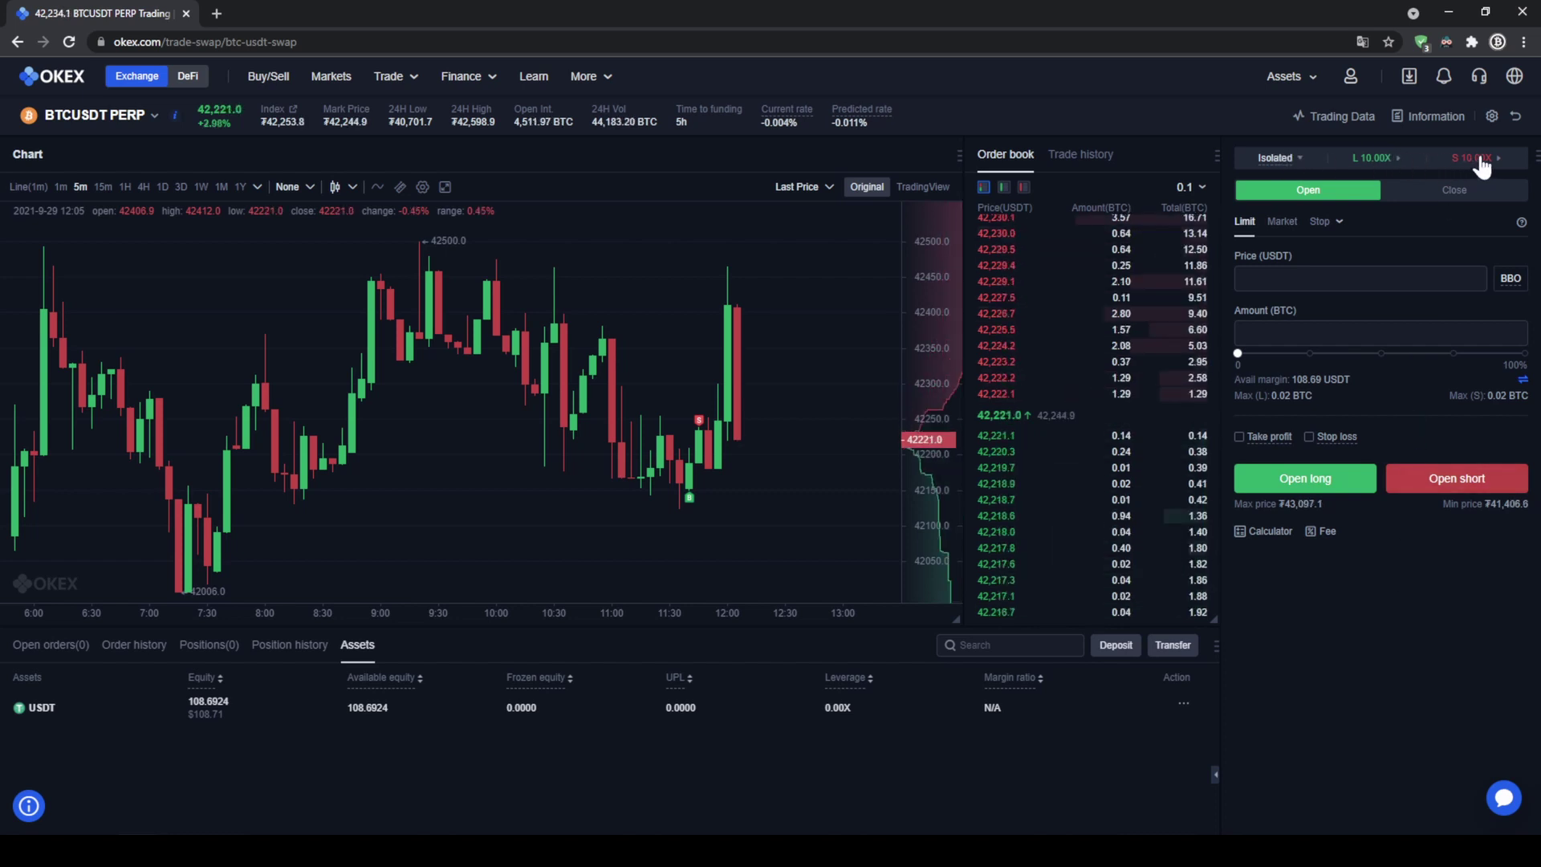
Choose Isolated as the margin mode and look through the long-side leverage presets up to 125X.
click(1290, 159)
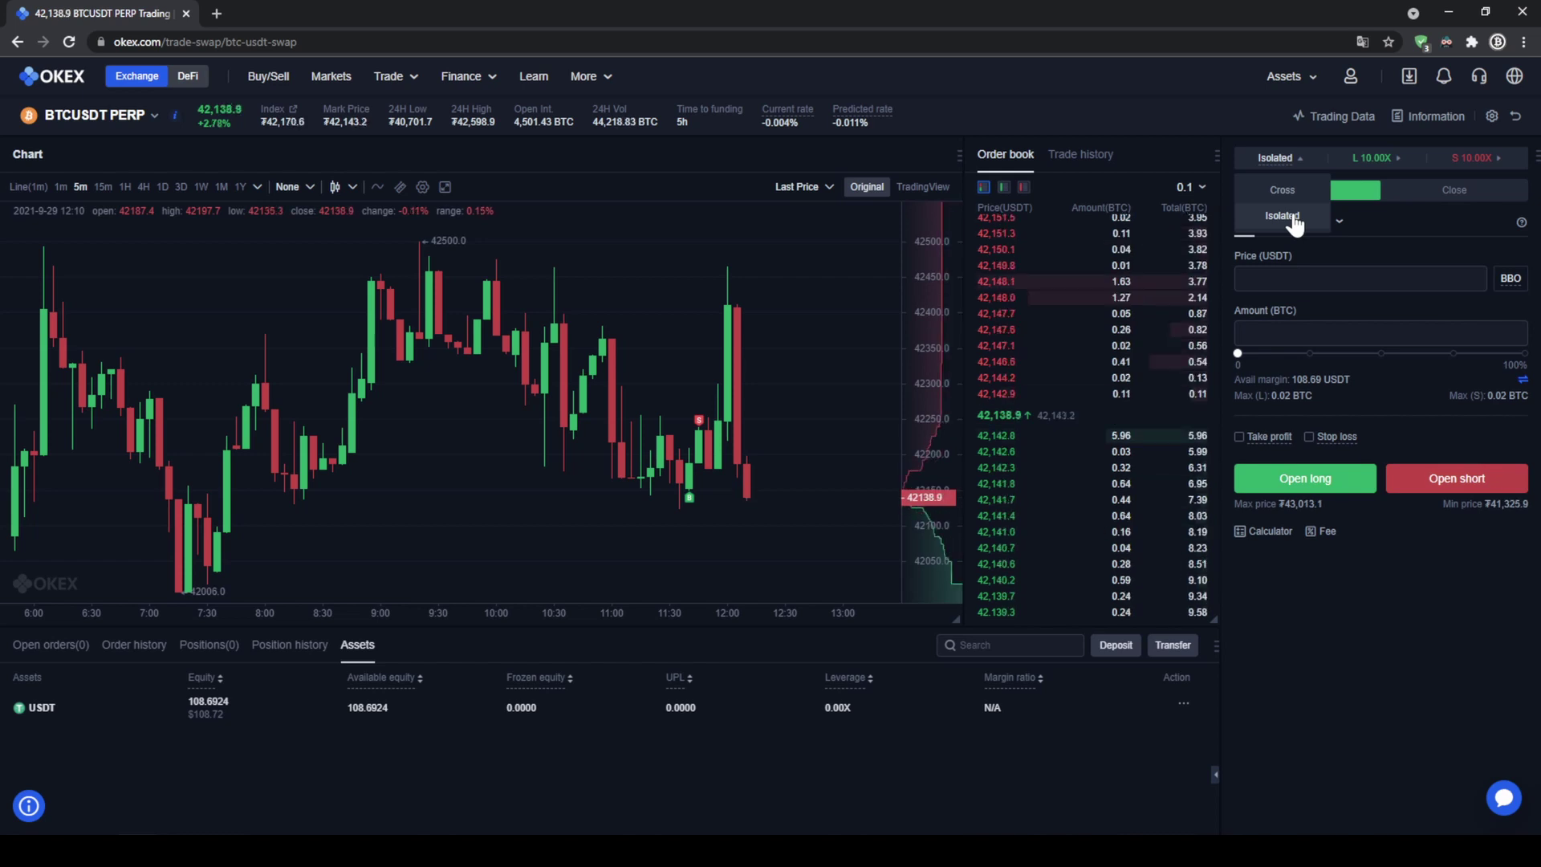
click(1293, 217)
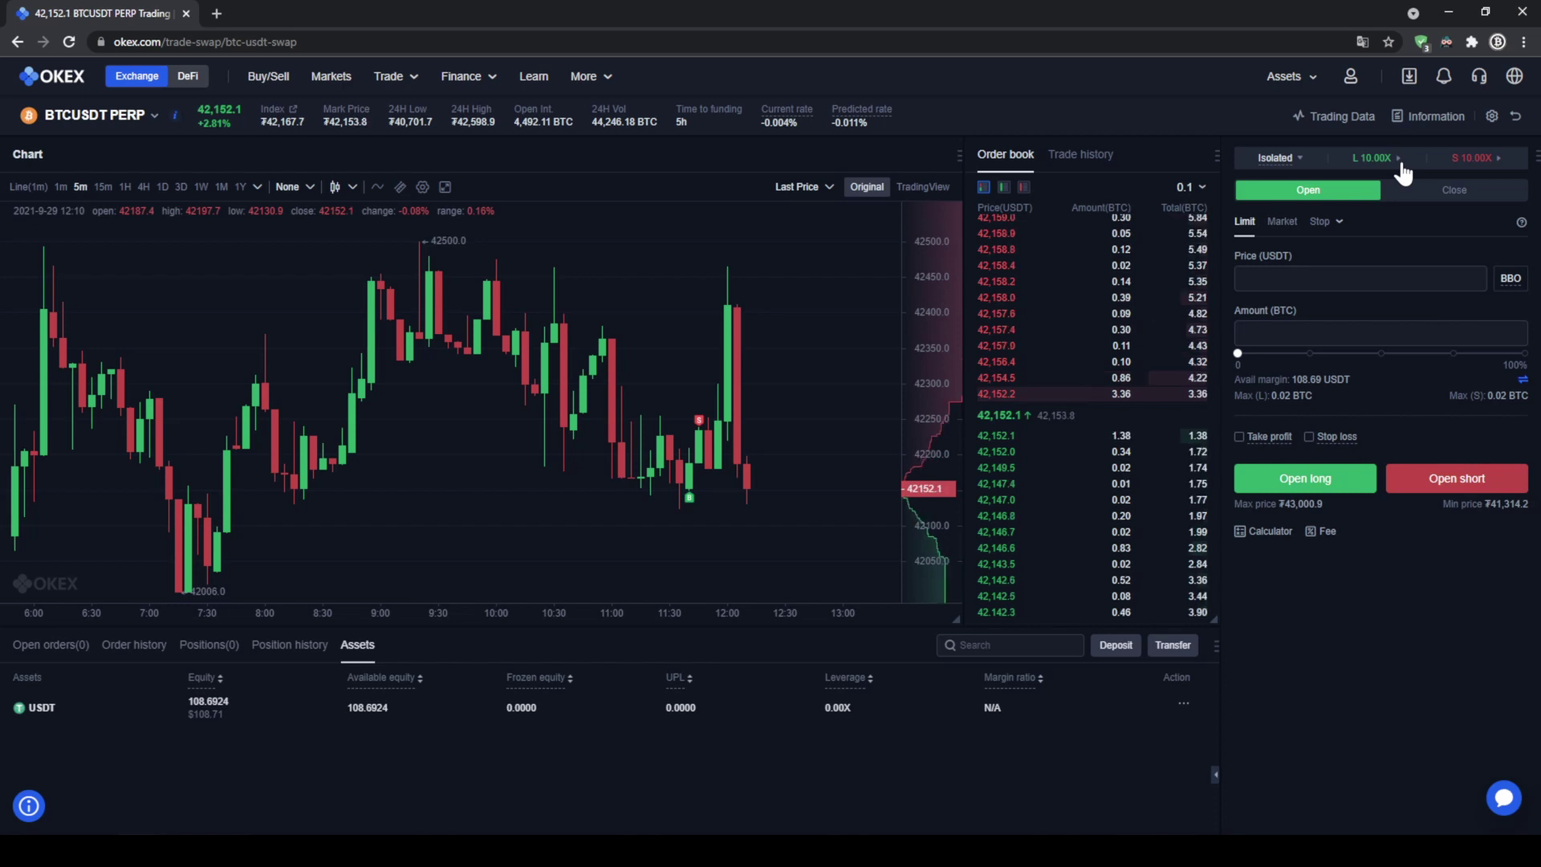
click(1400, 165)
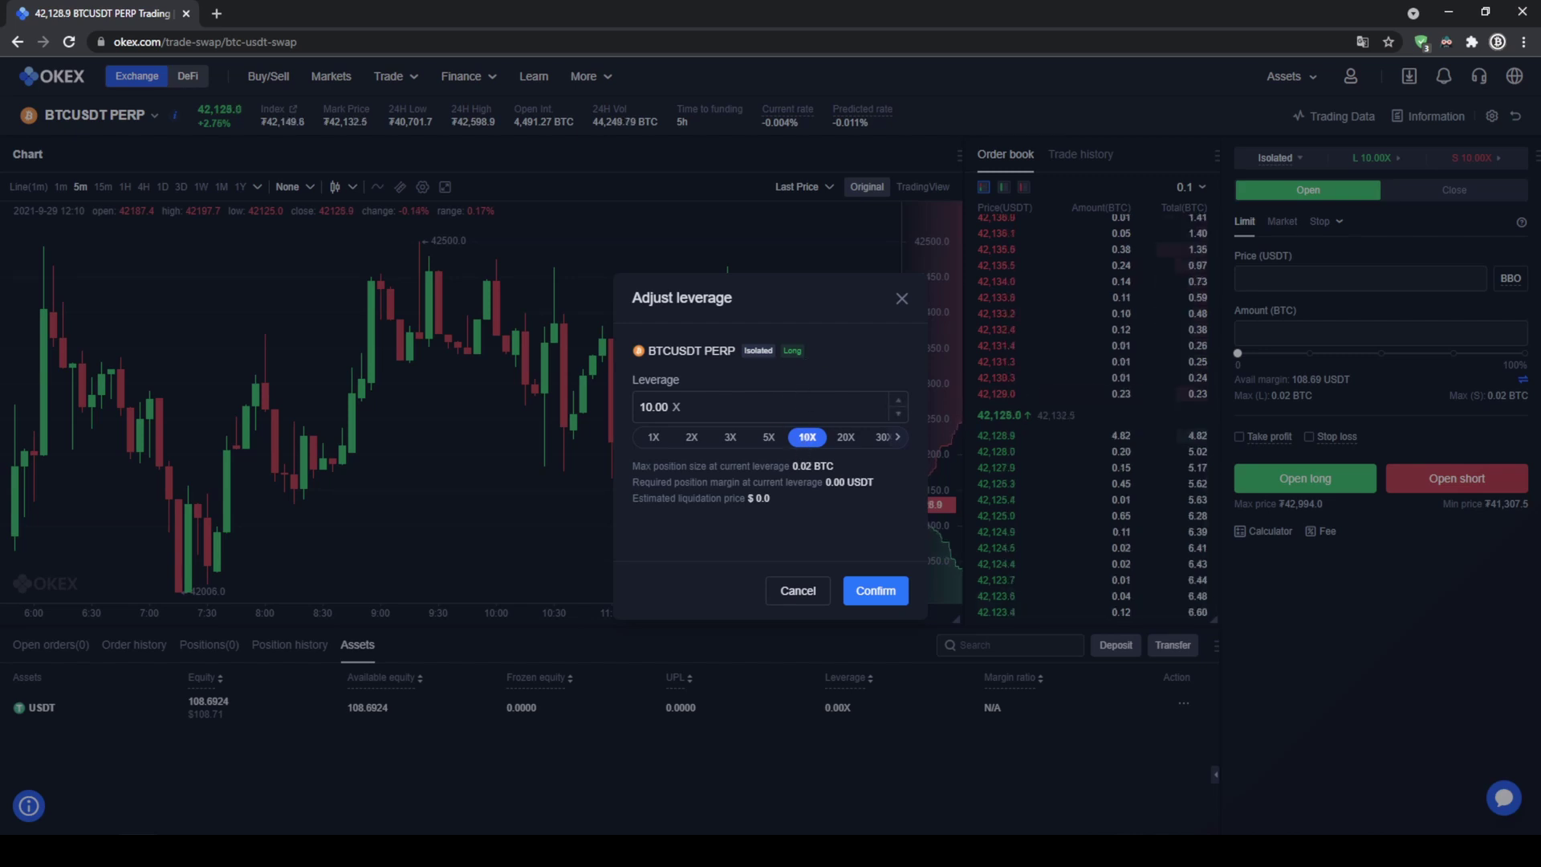
click(898, 438)
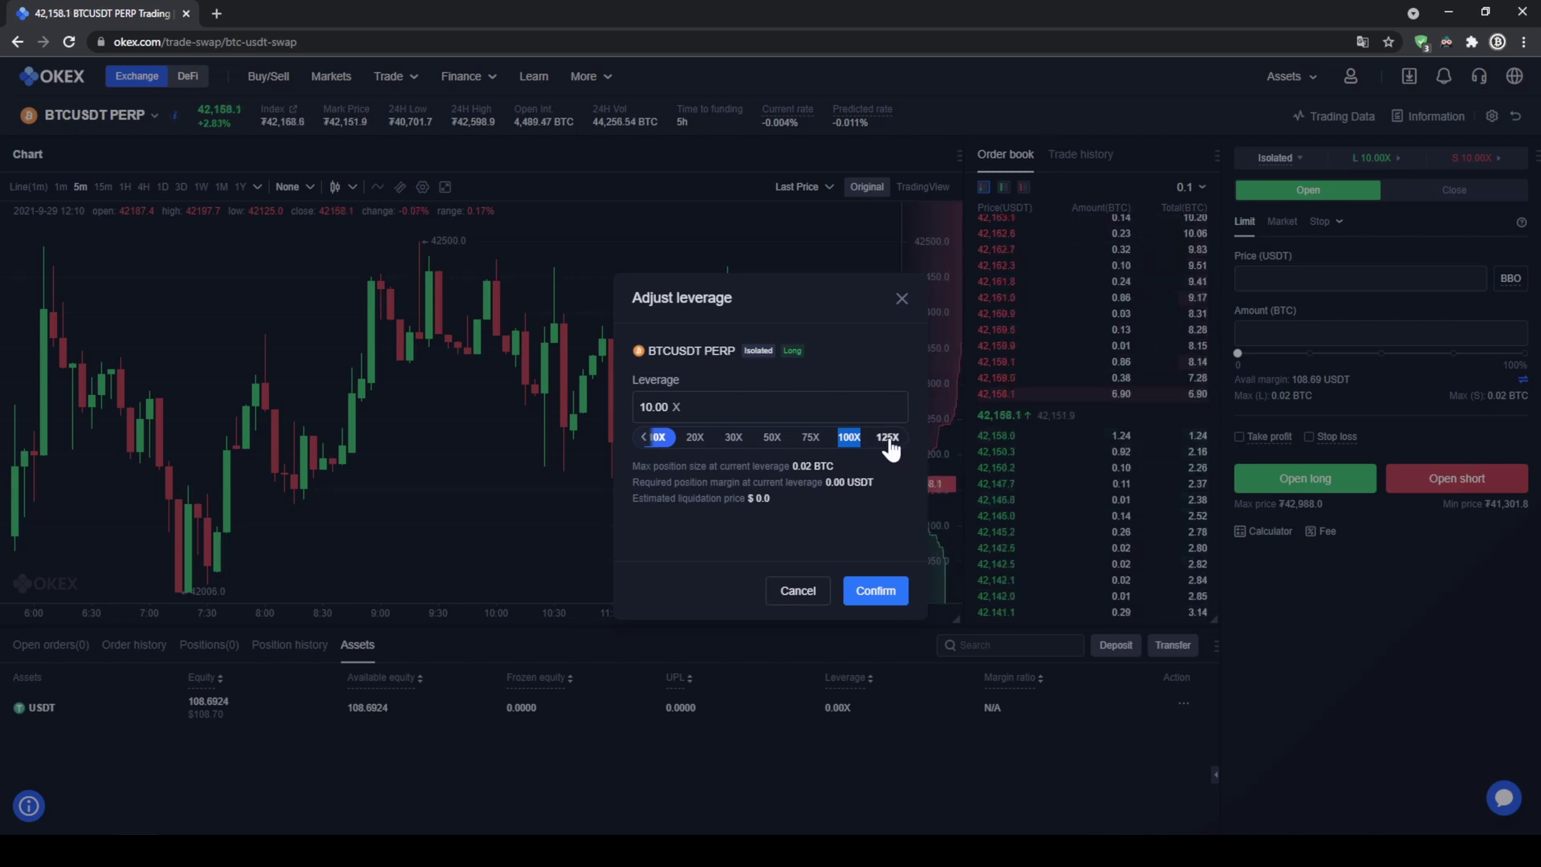
click(645, 437)
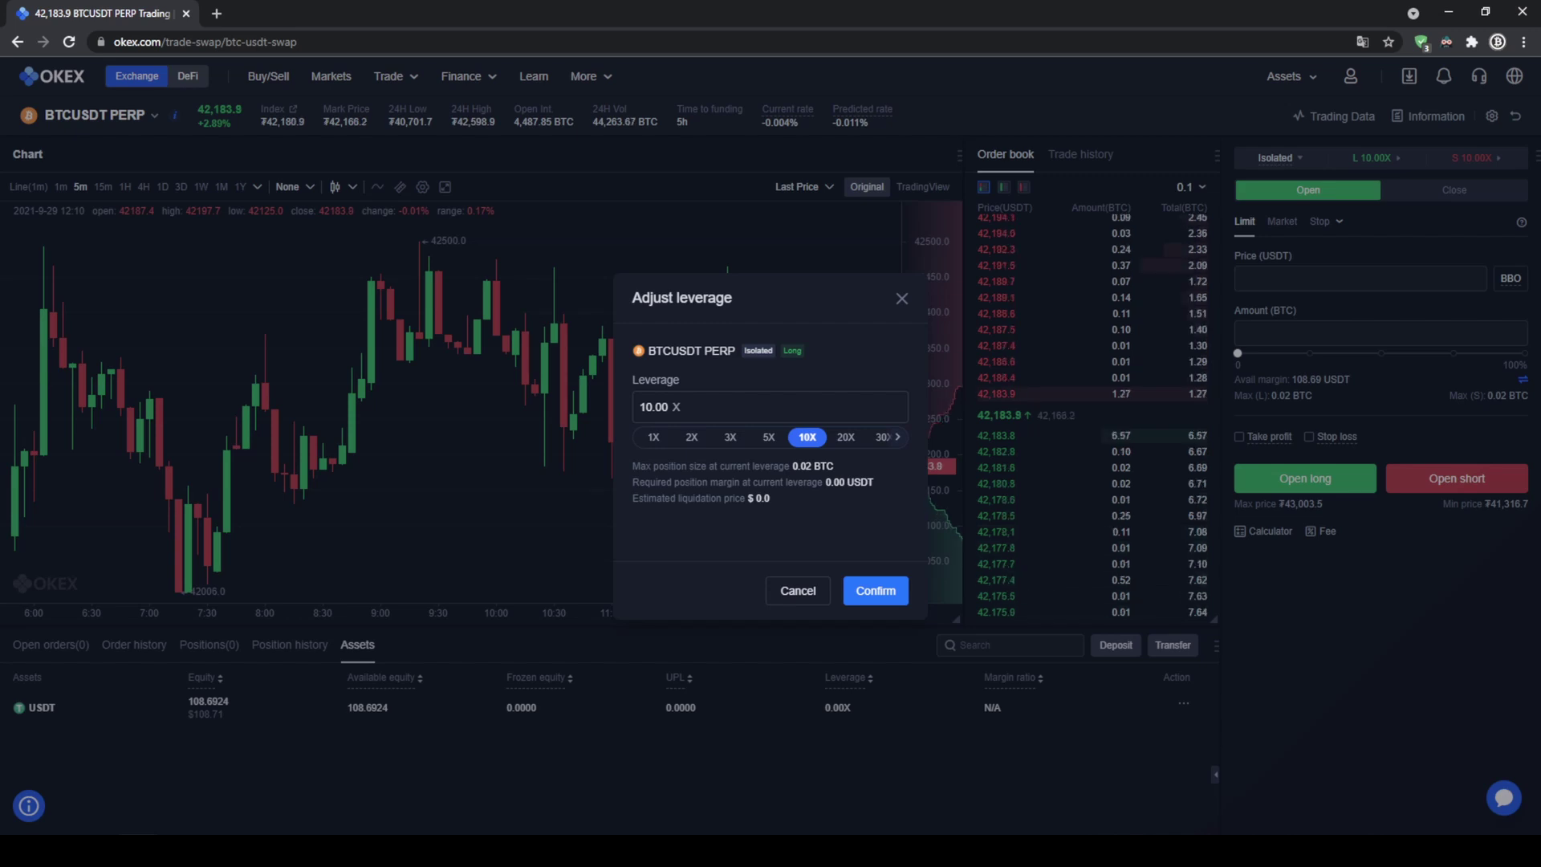
drag(801, 466, 822, 466)
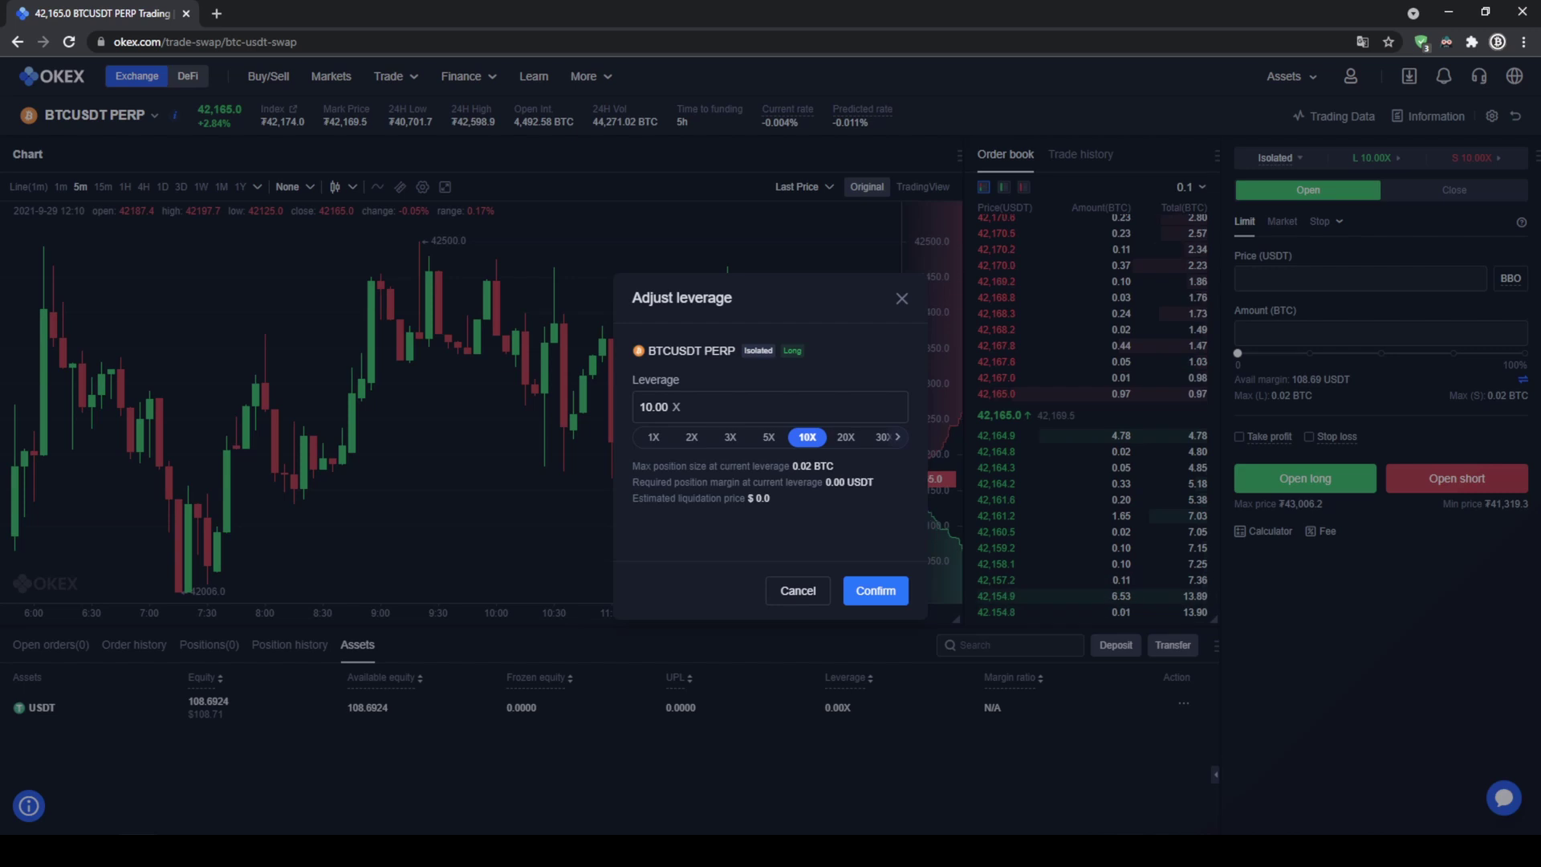
click(899, 438)
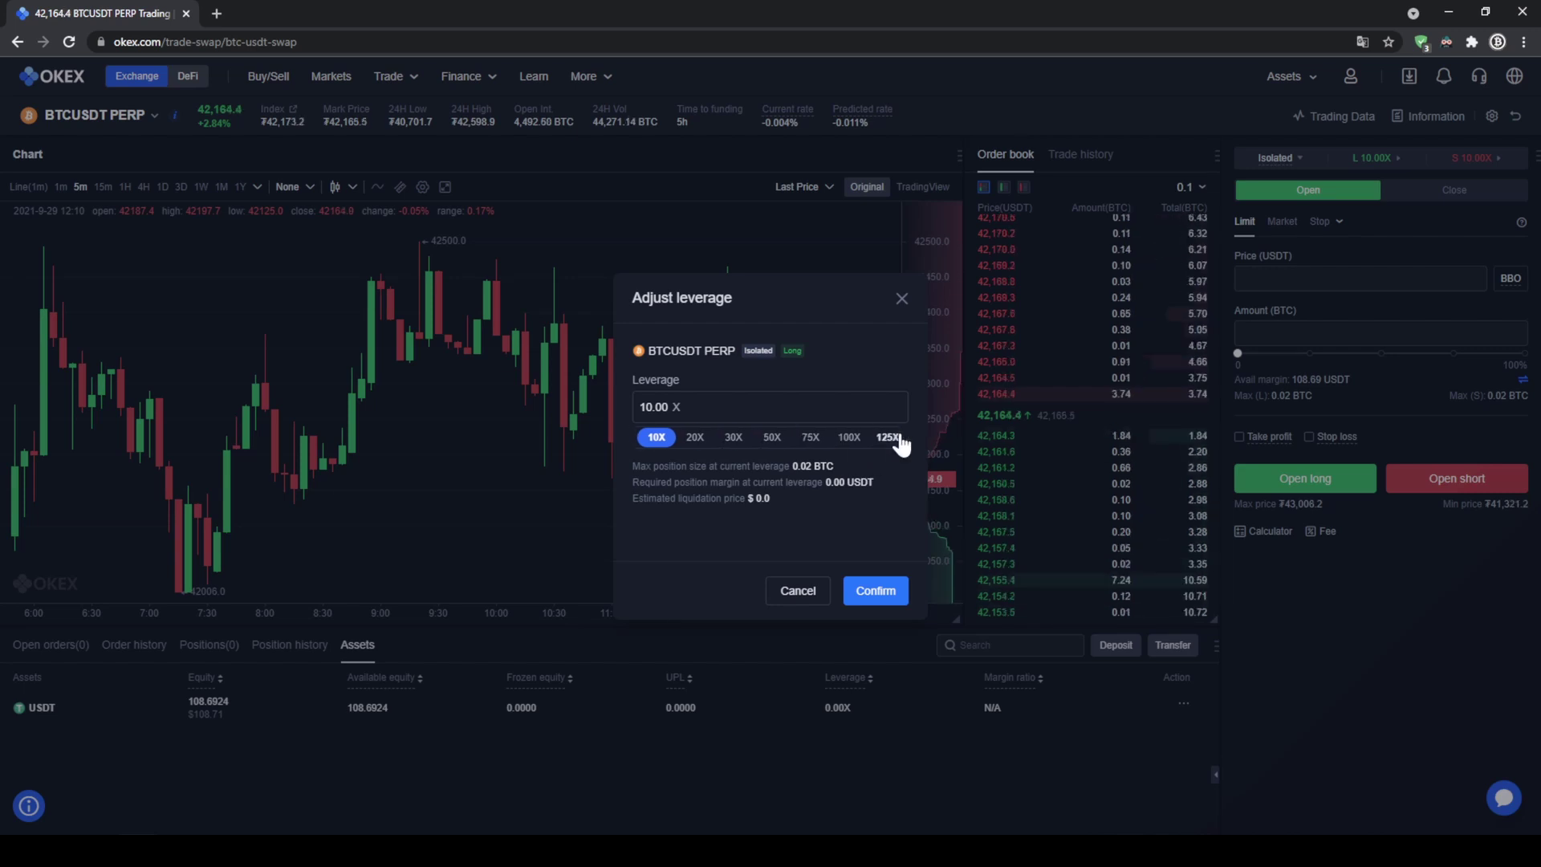
Try 100X leverage for long positions, replace it with 10X and confirm the adjustment.
click(851, 442)
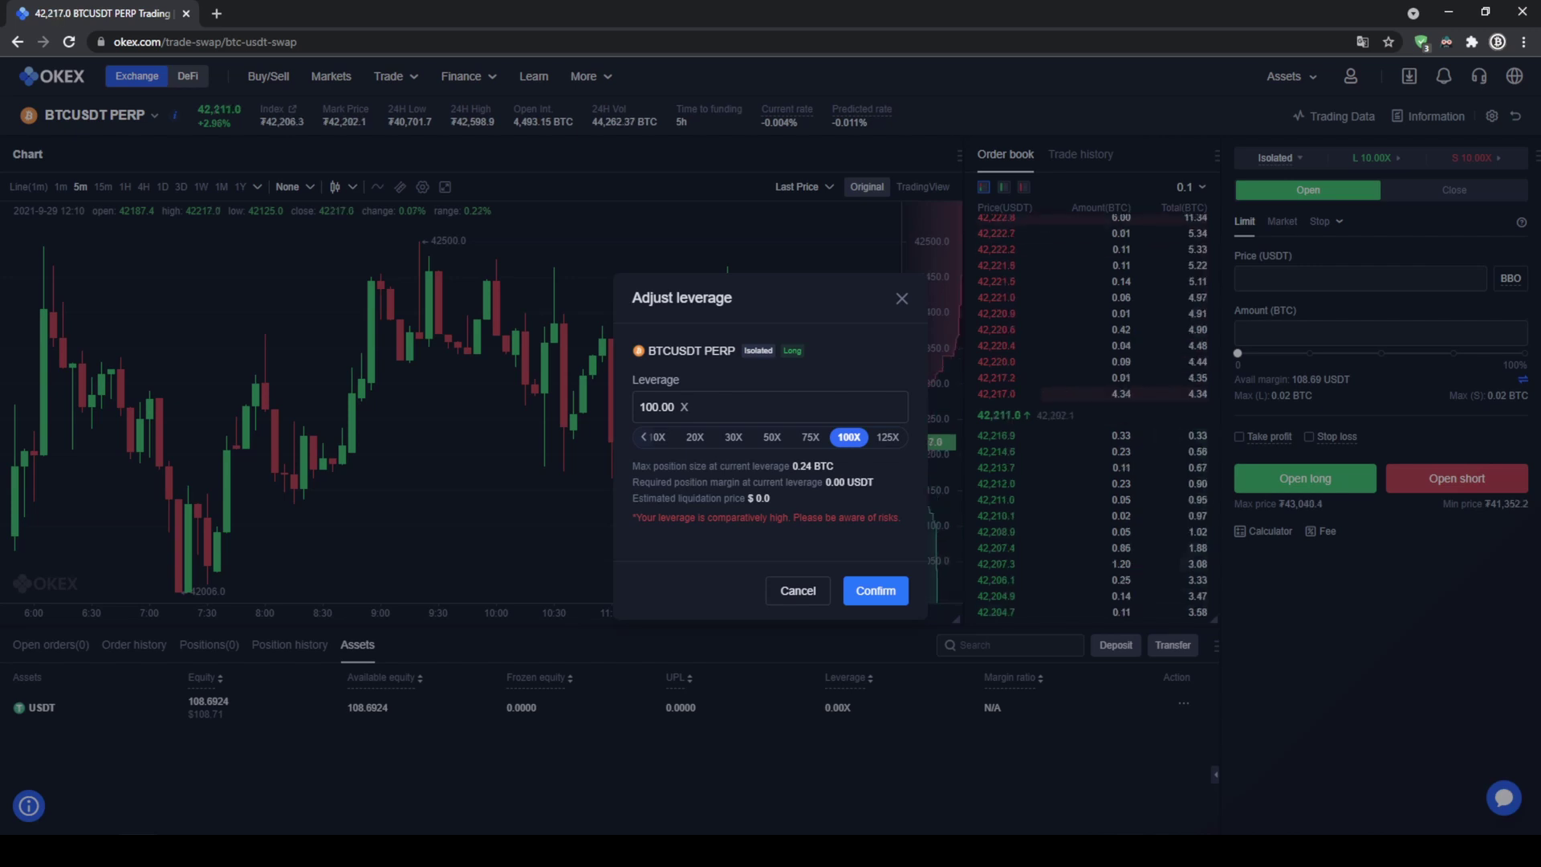
click(645, 438)
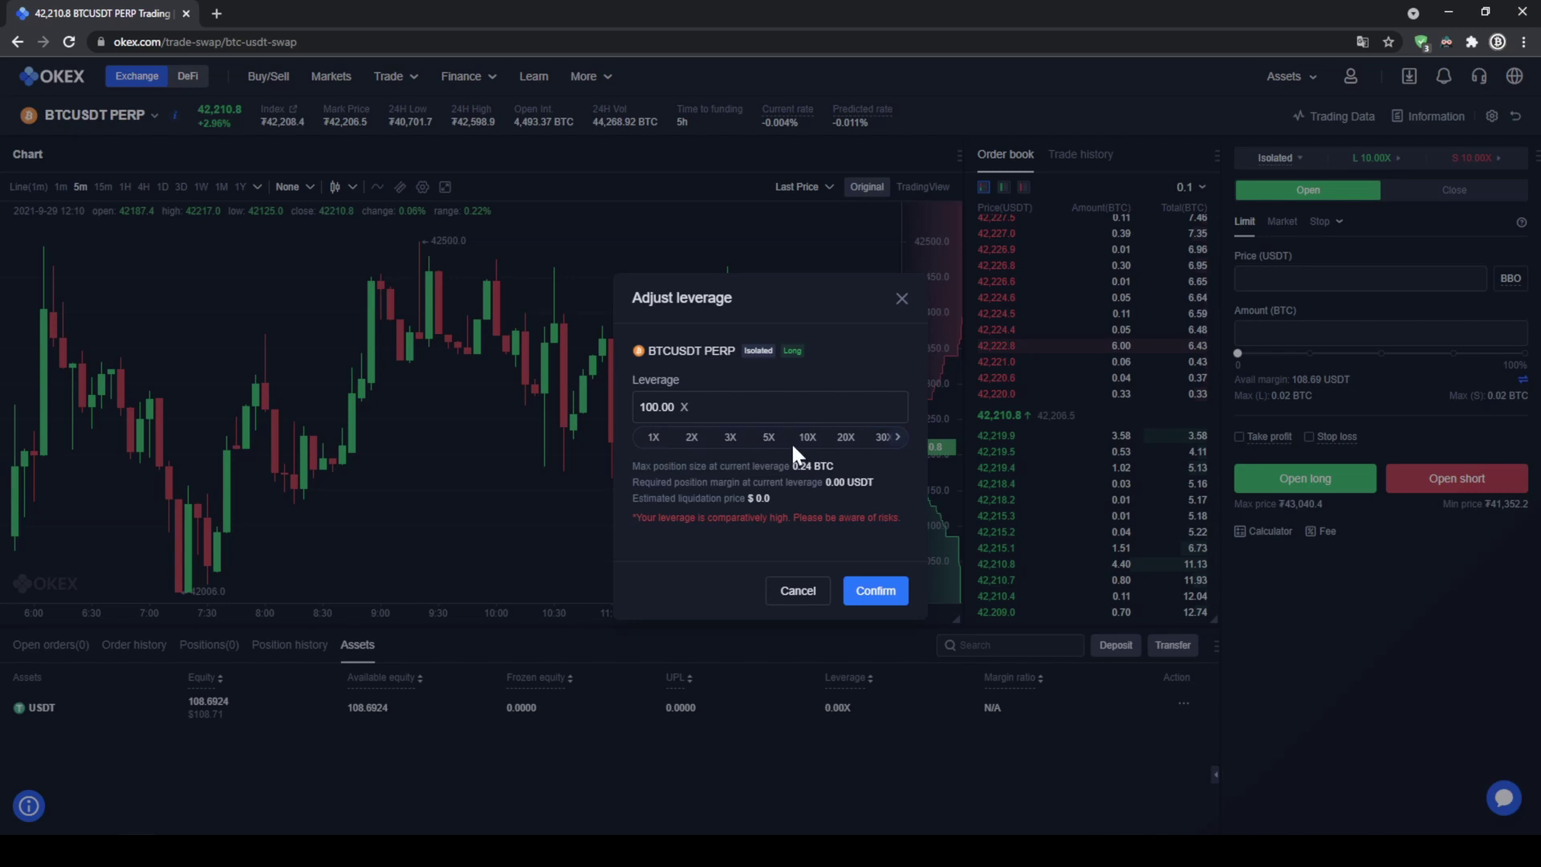
drag(652, 407, 614, 393)
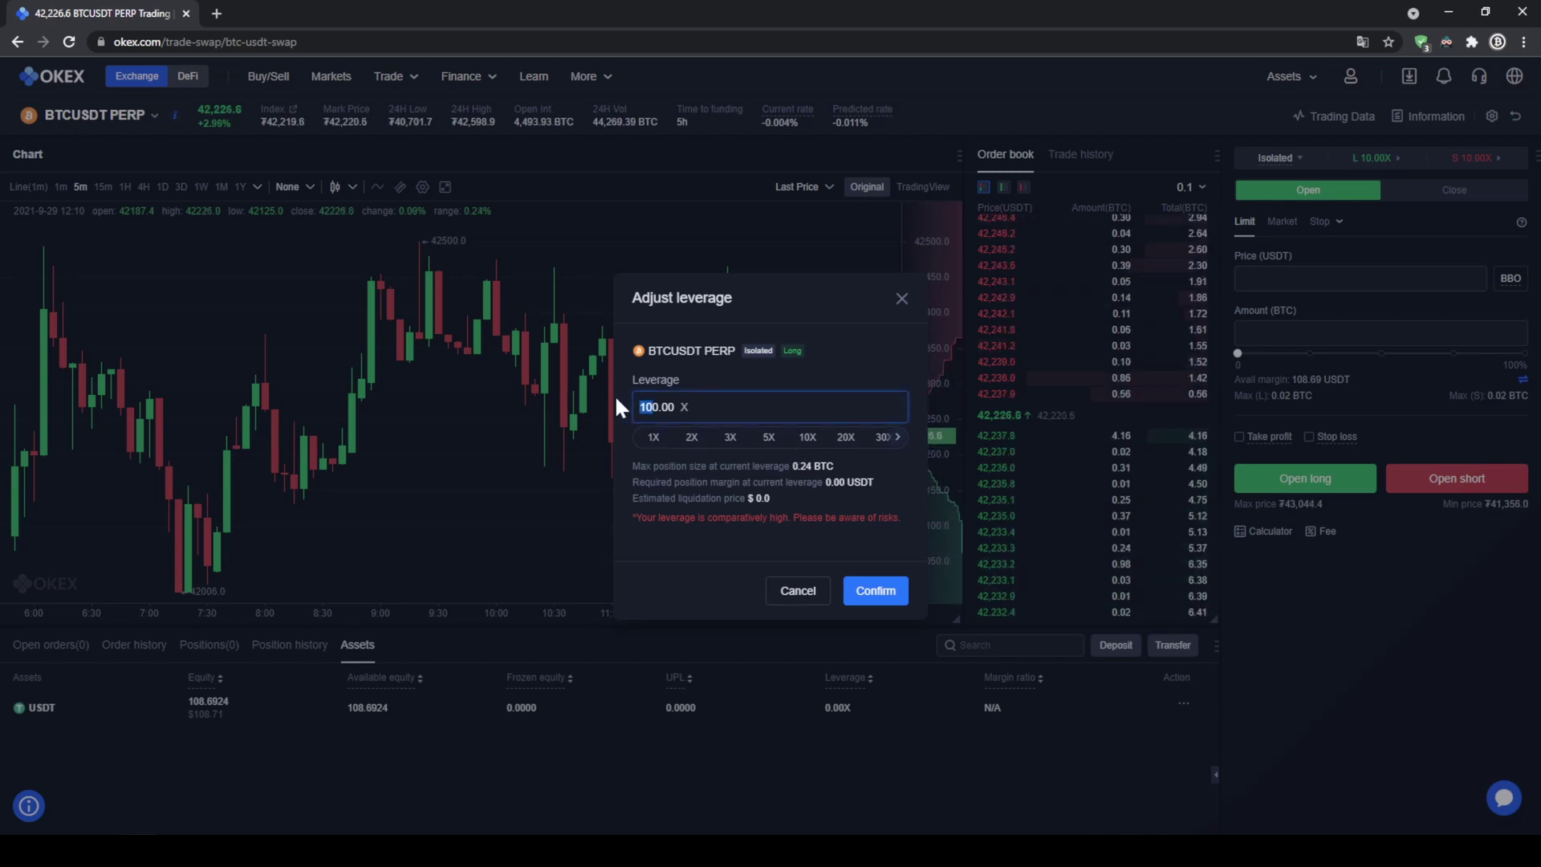
text(7)
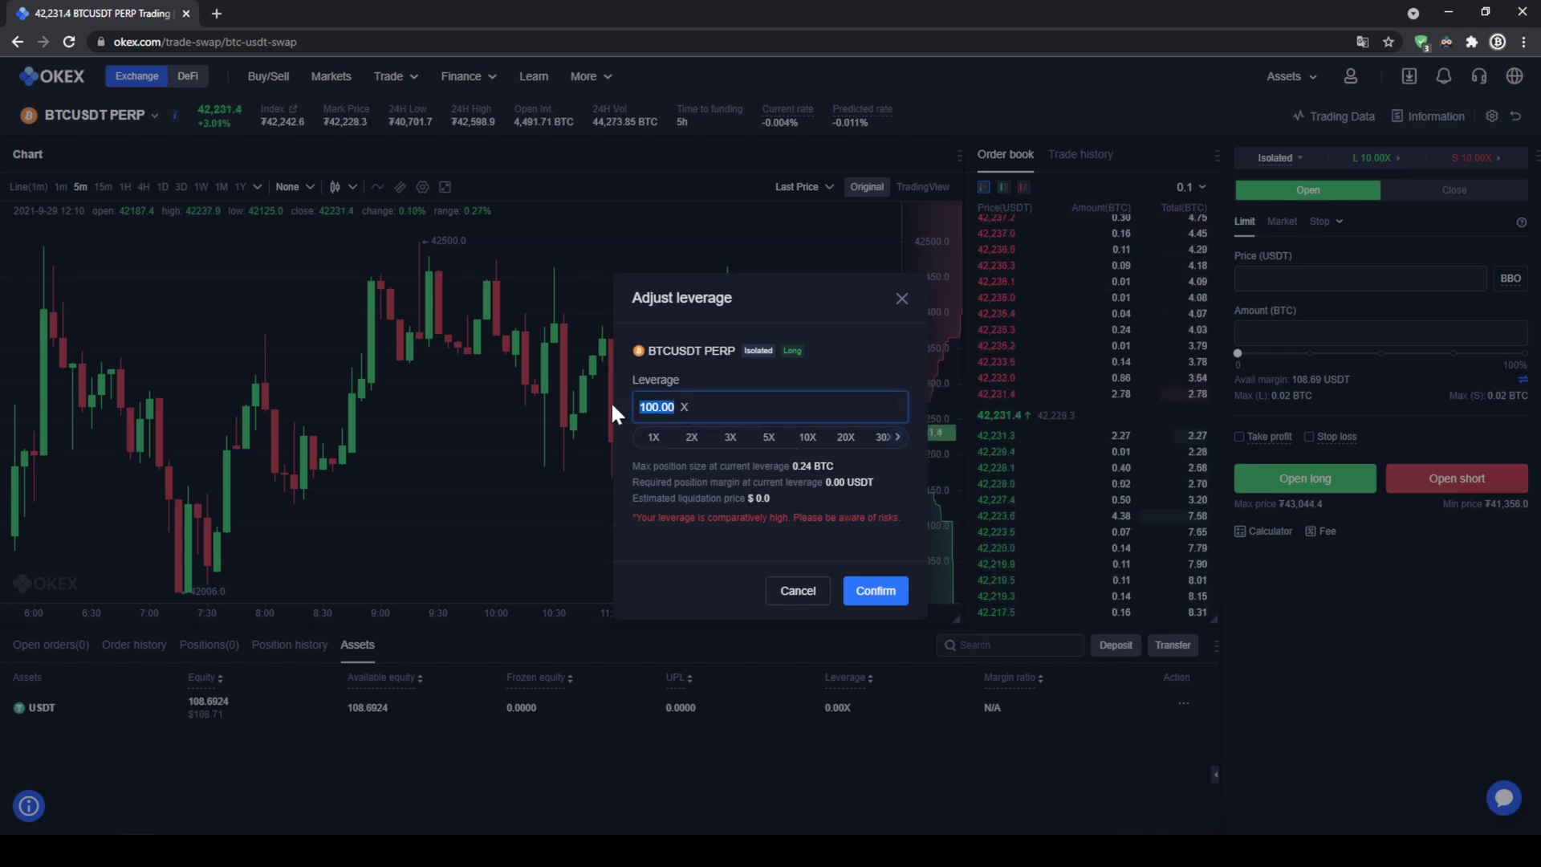
click(783, 495)
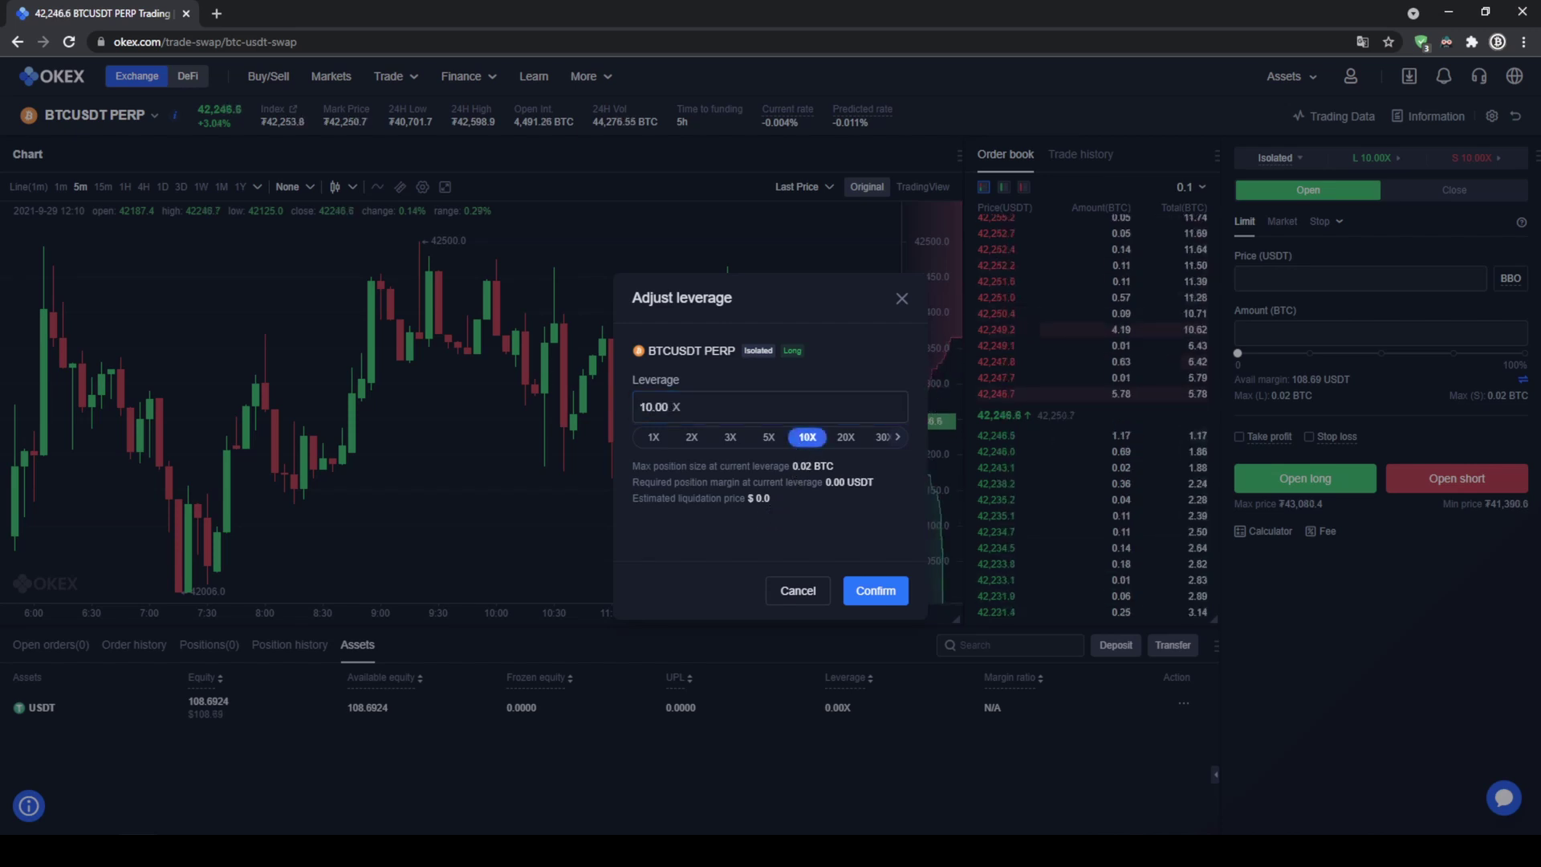
click(859, 594)
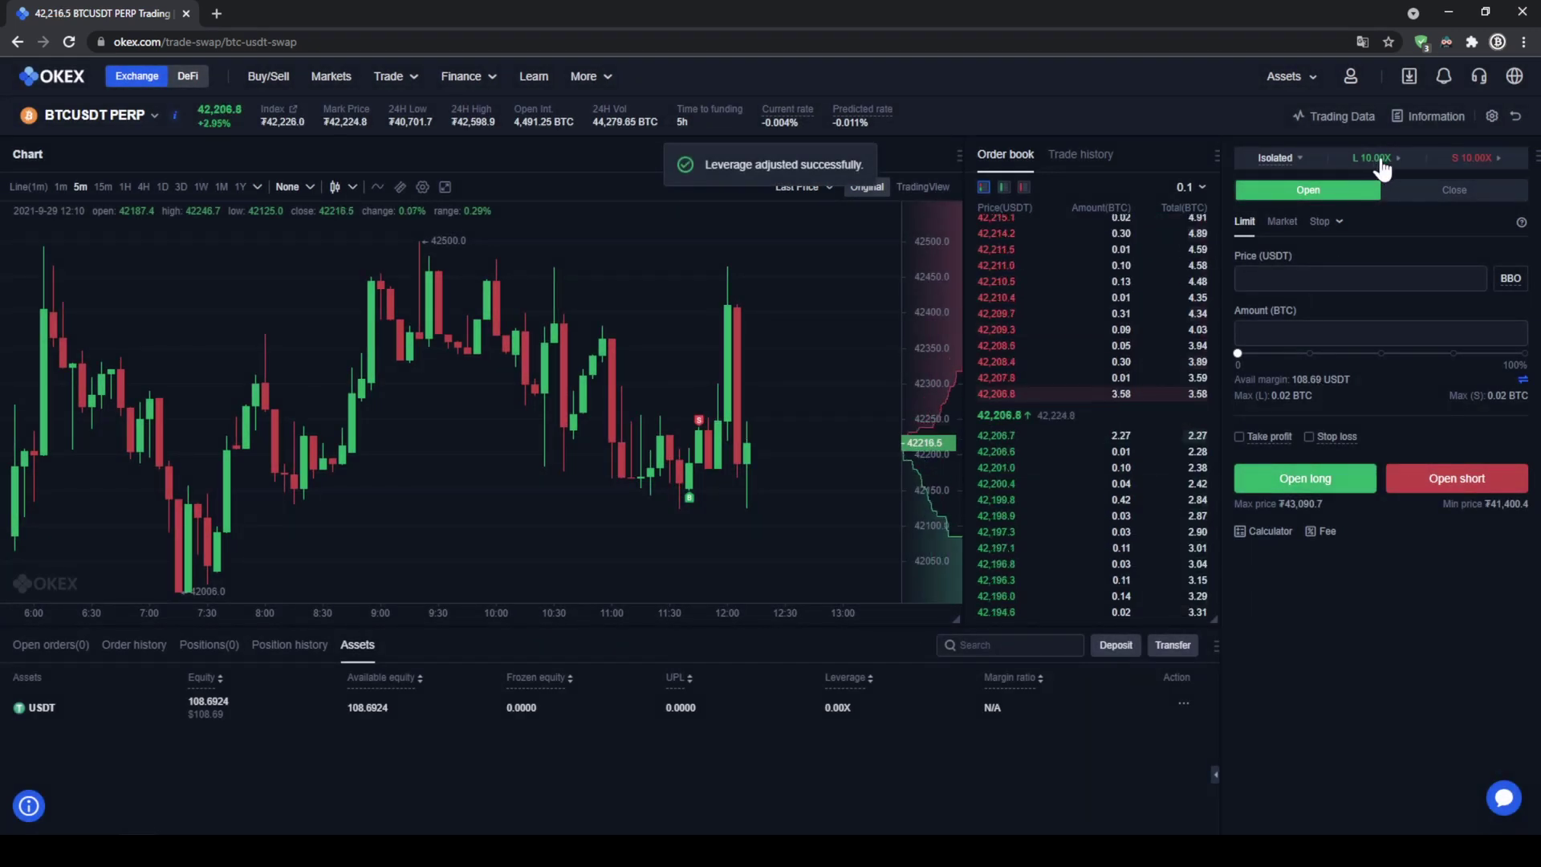
Check the short-side leverage settings without changing them, and compare the order form's Close and Open modes.
click(1473, 160)
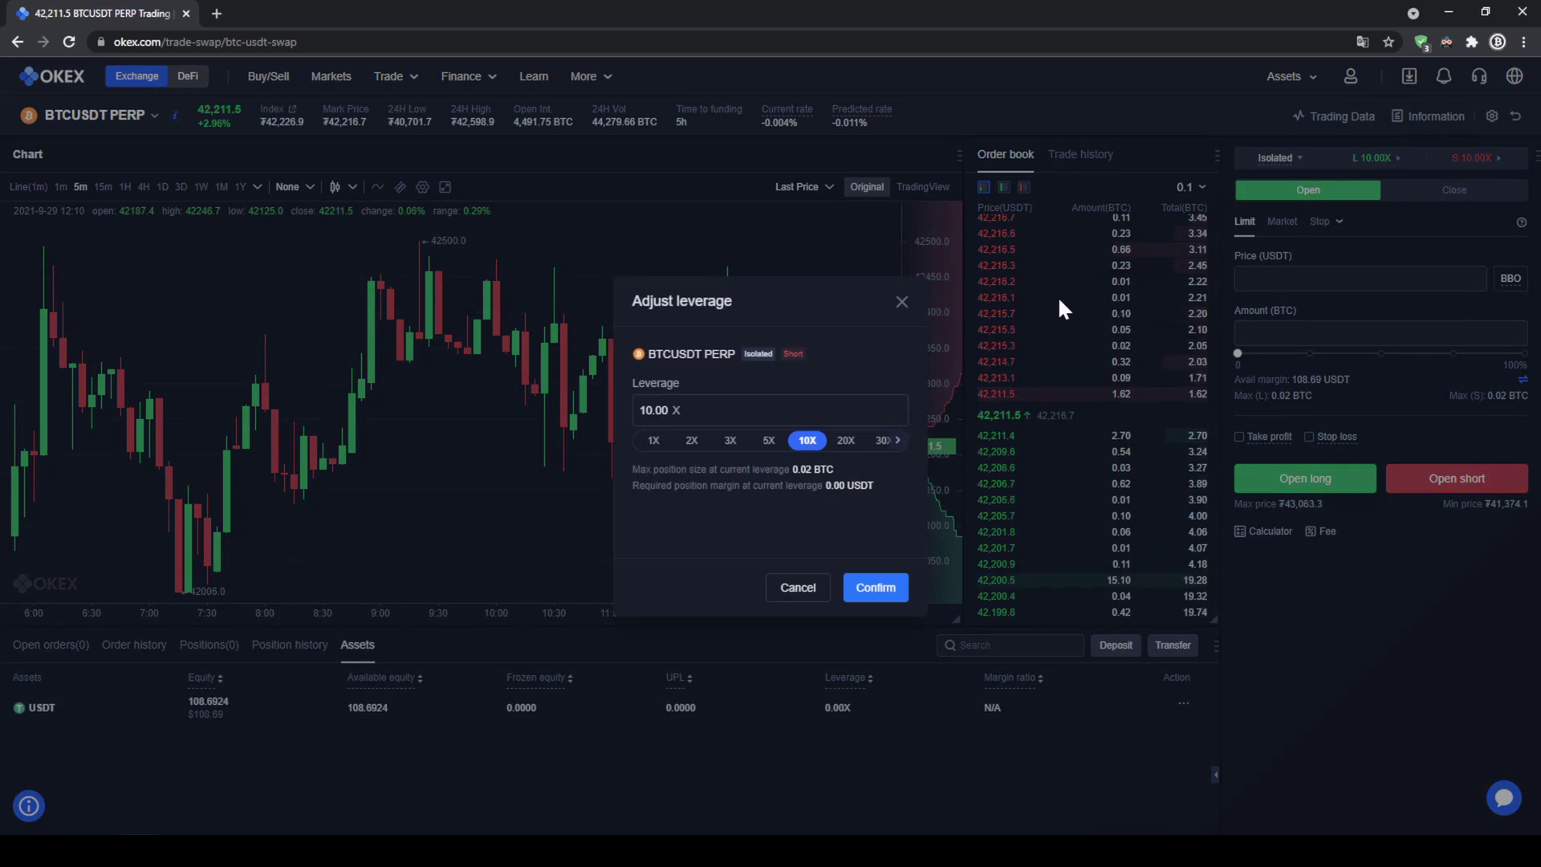
click(902, 301)
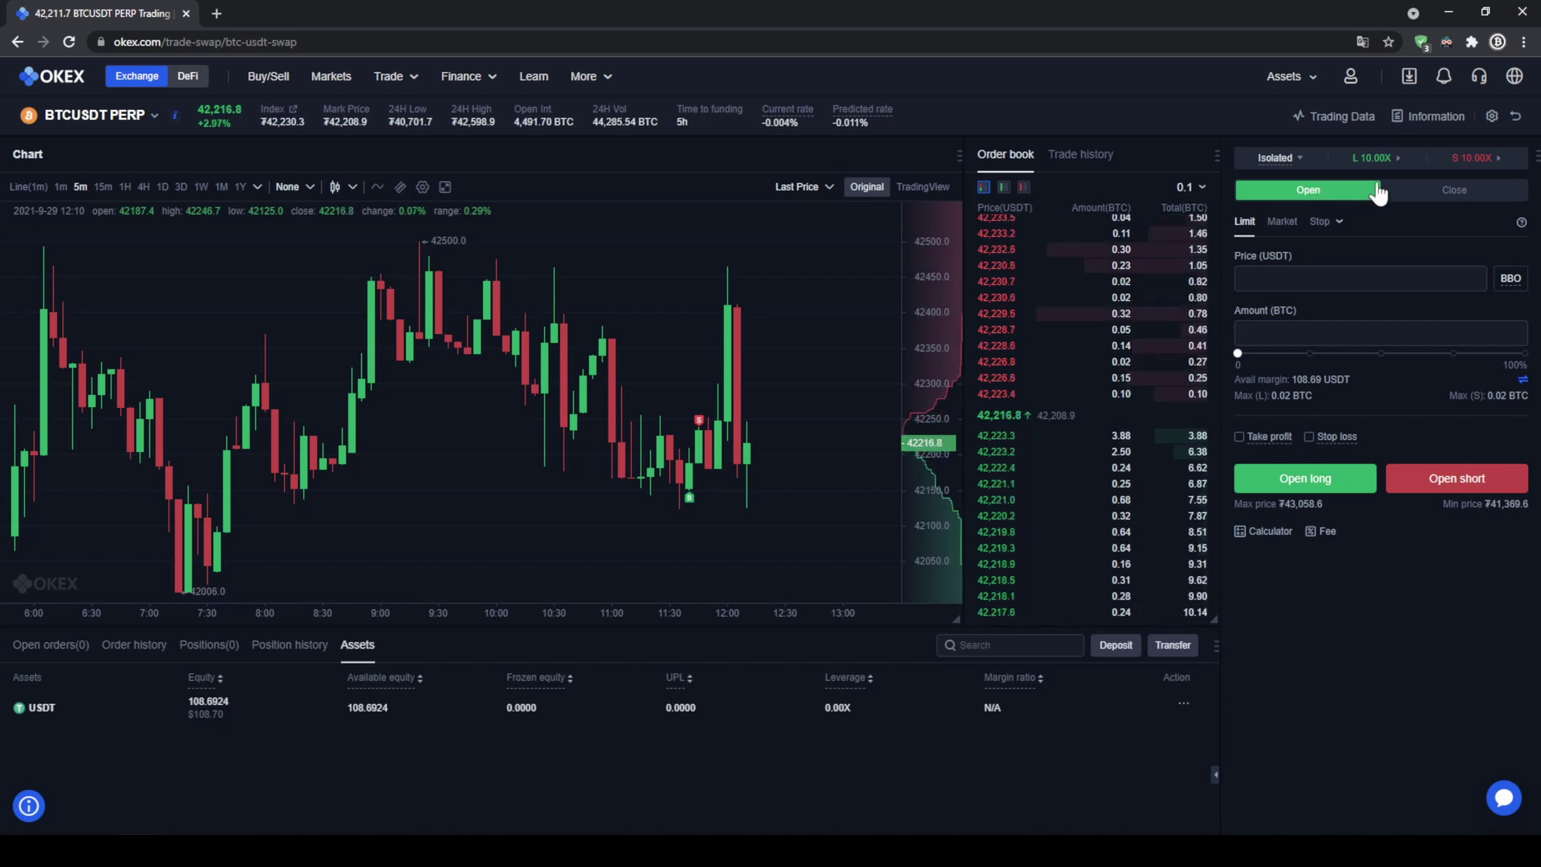
click(1402, 193)
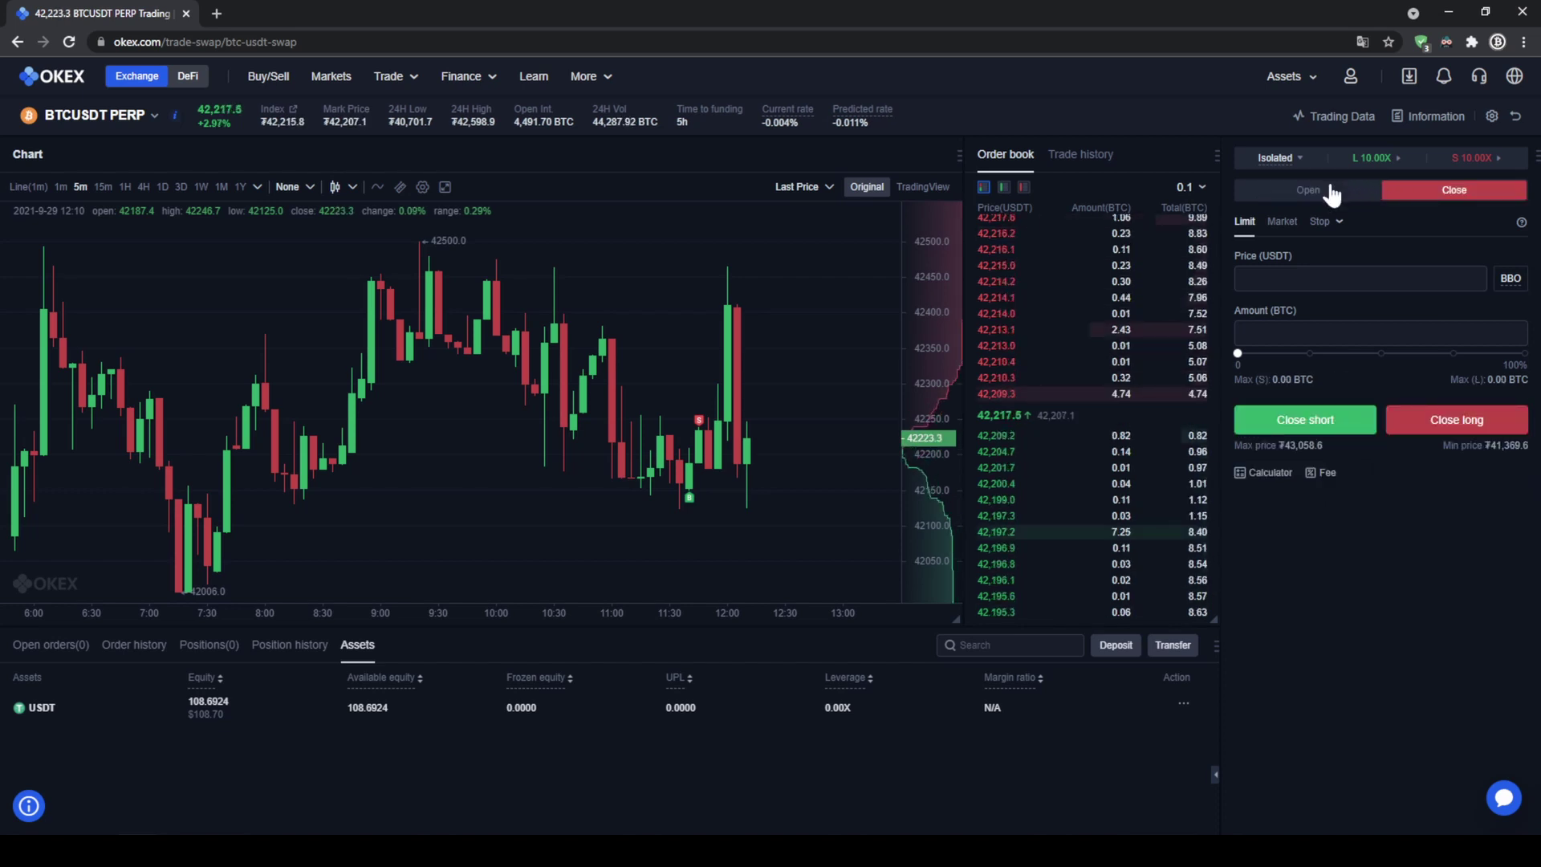
click(1354, 191)
click(1431, 191)
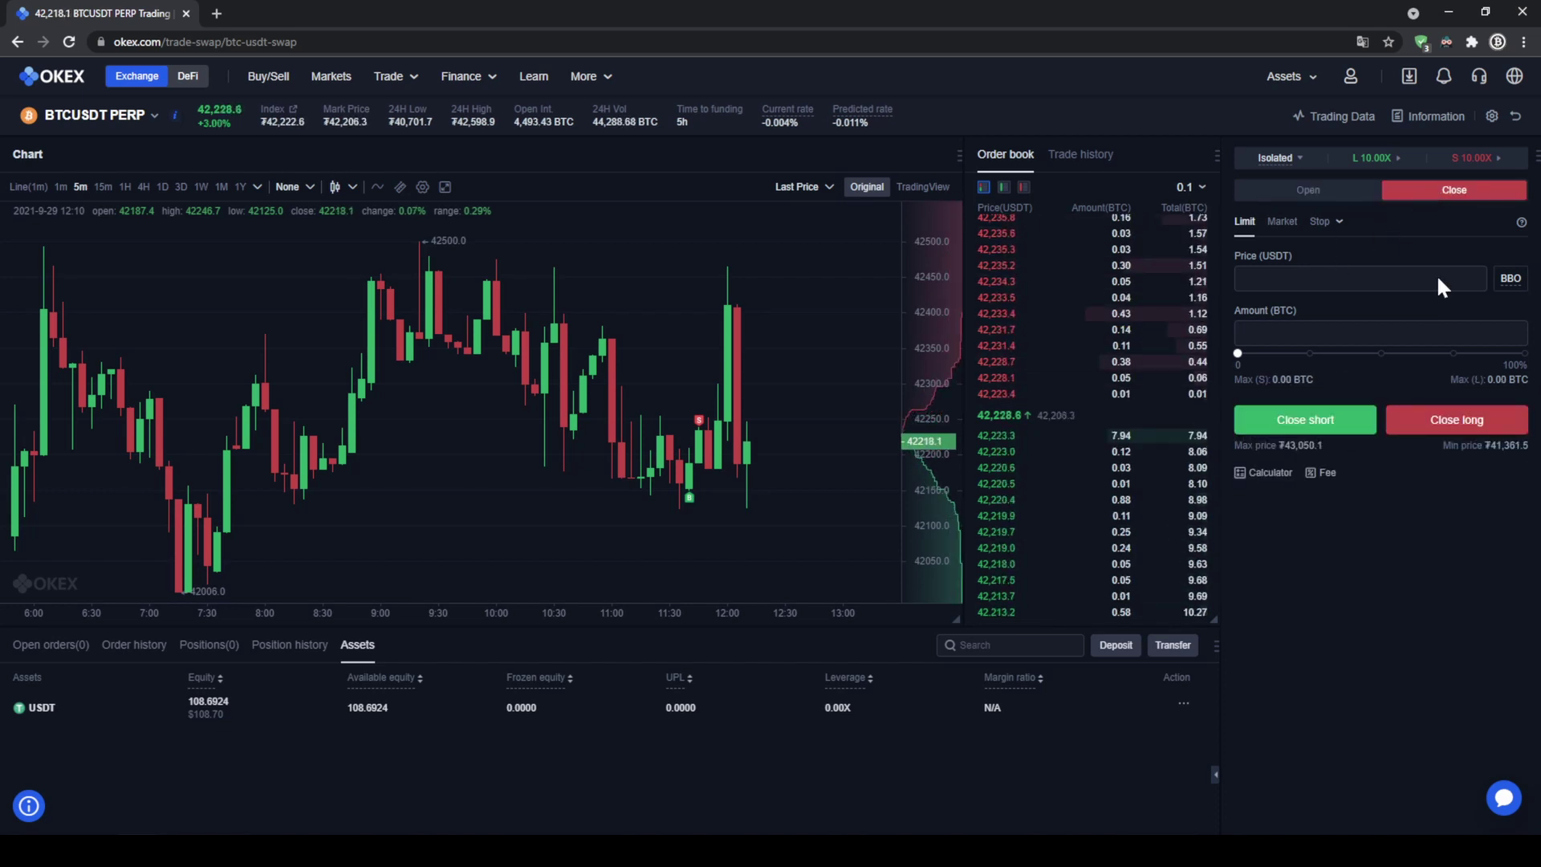
click(1332, 195)
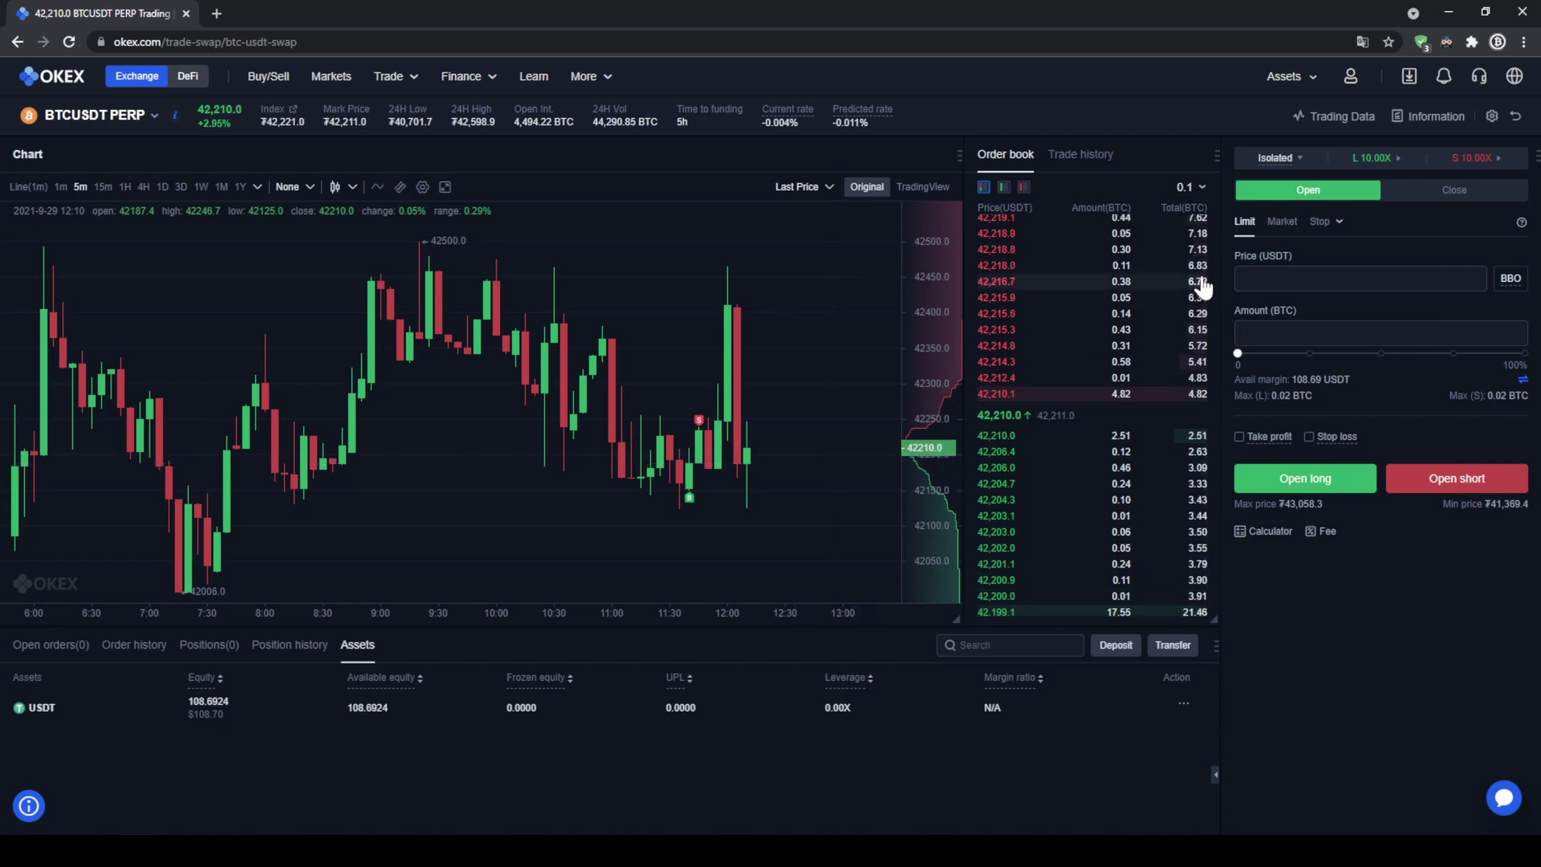
Place and confirm a market order that opens a BTCUSDT PERP long with the amount at 100%.
click(1281, 224)
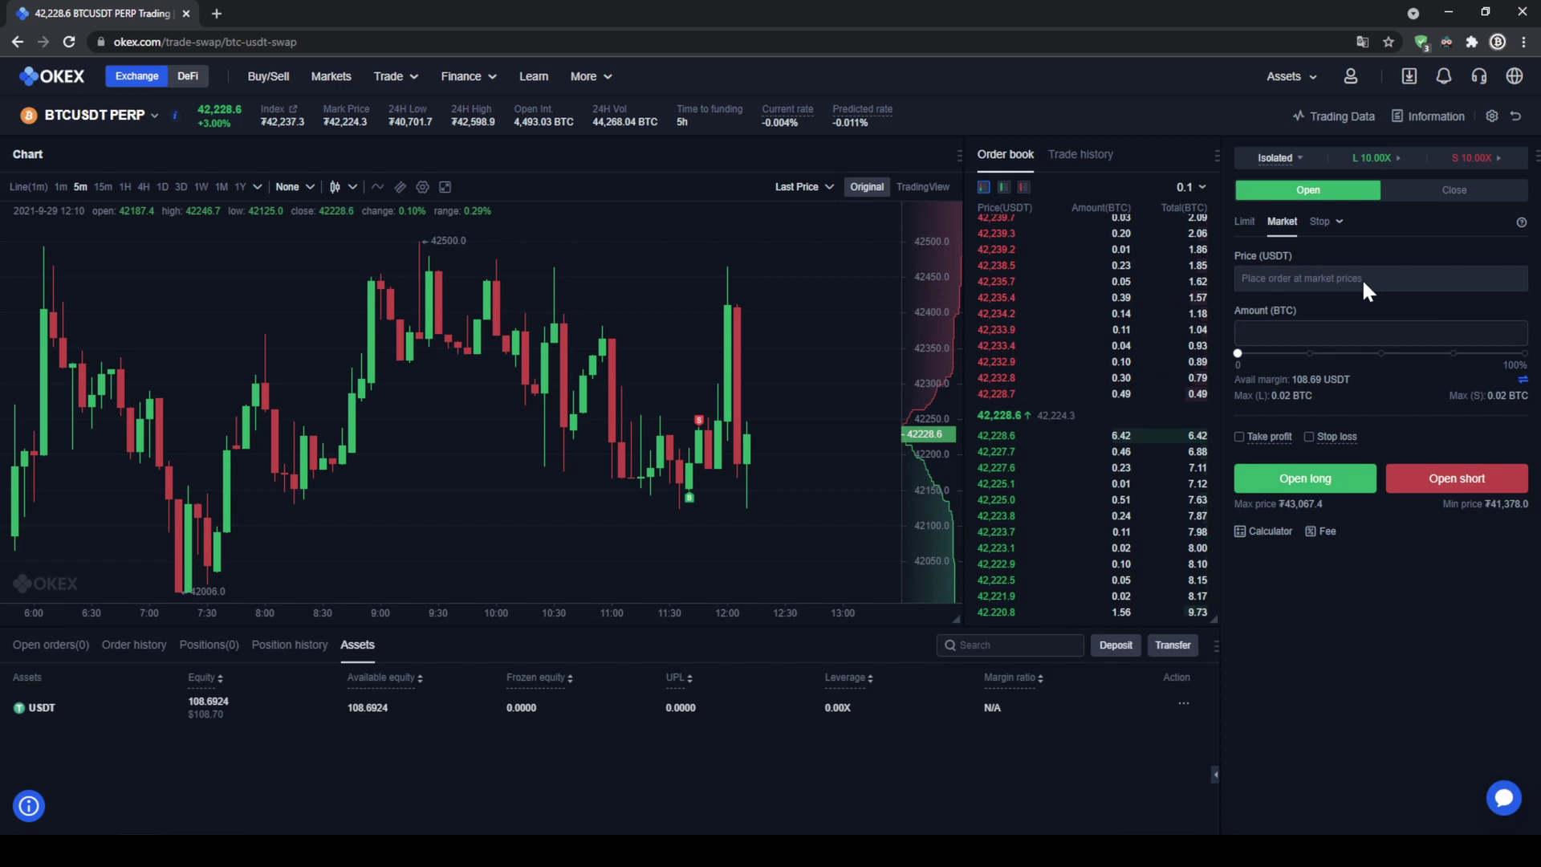
drag(1238, 353, 1525, 354)
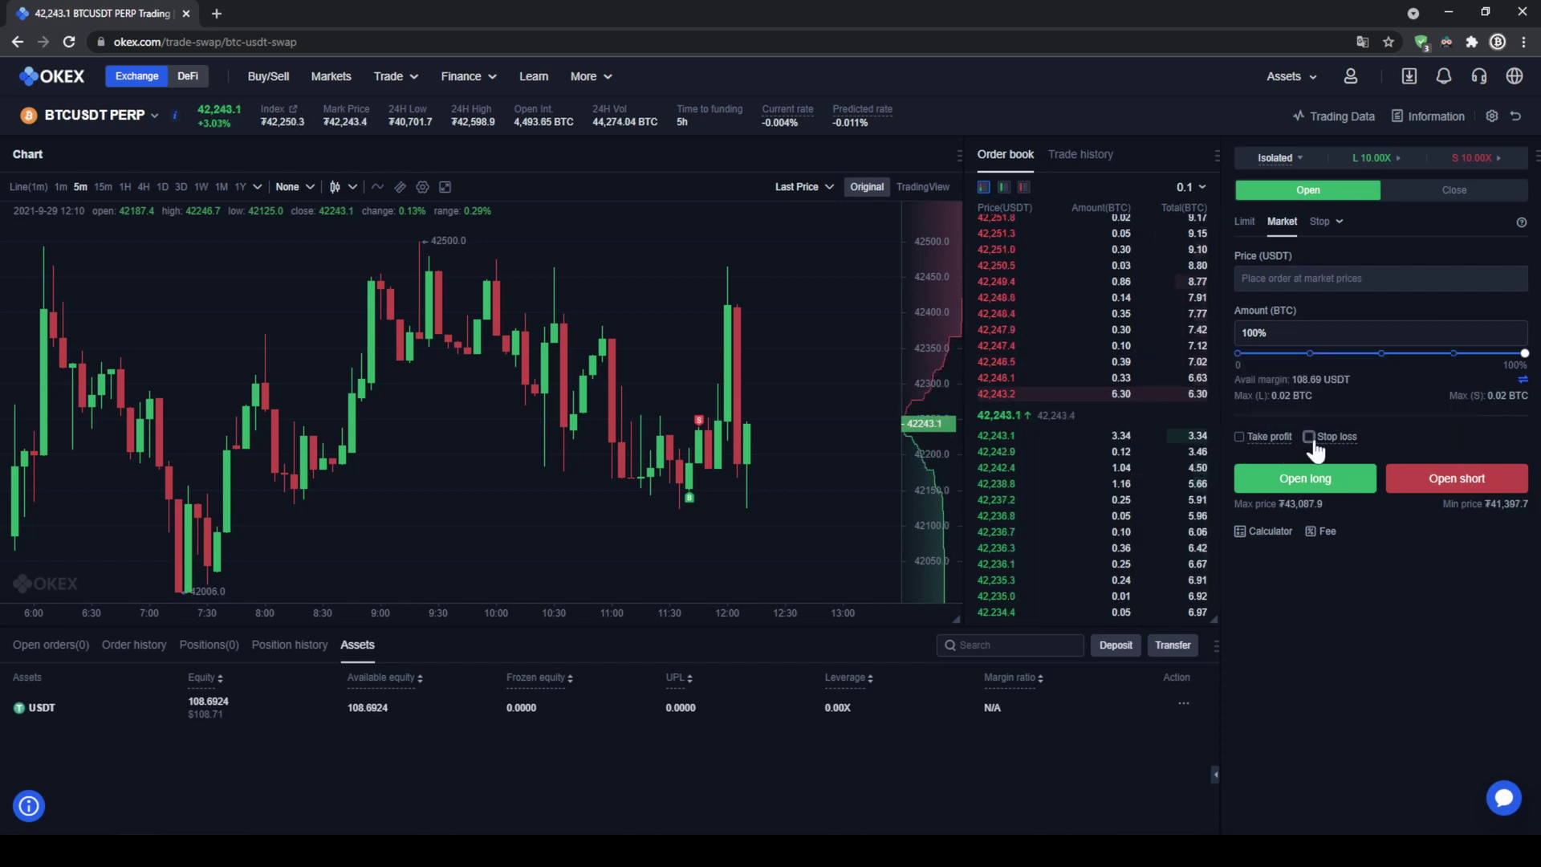
mouse_move(1251, 443)
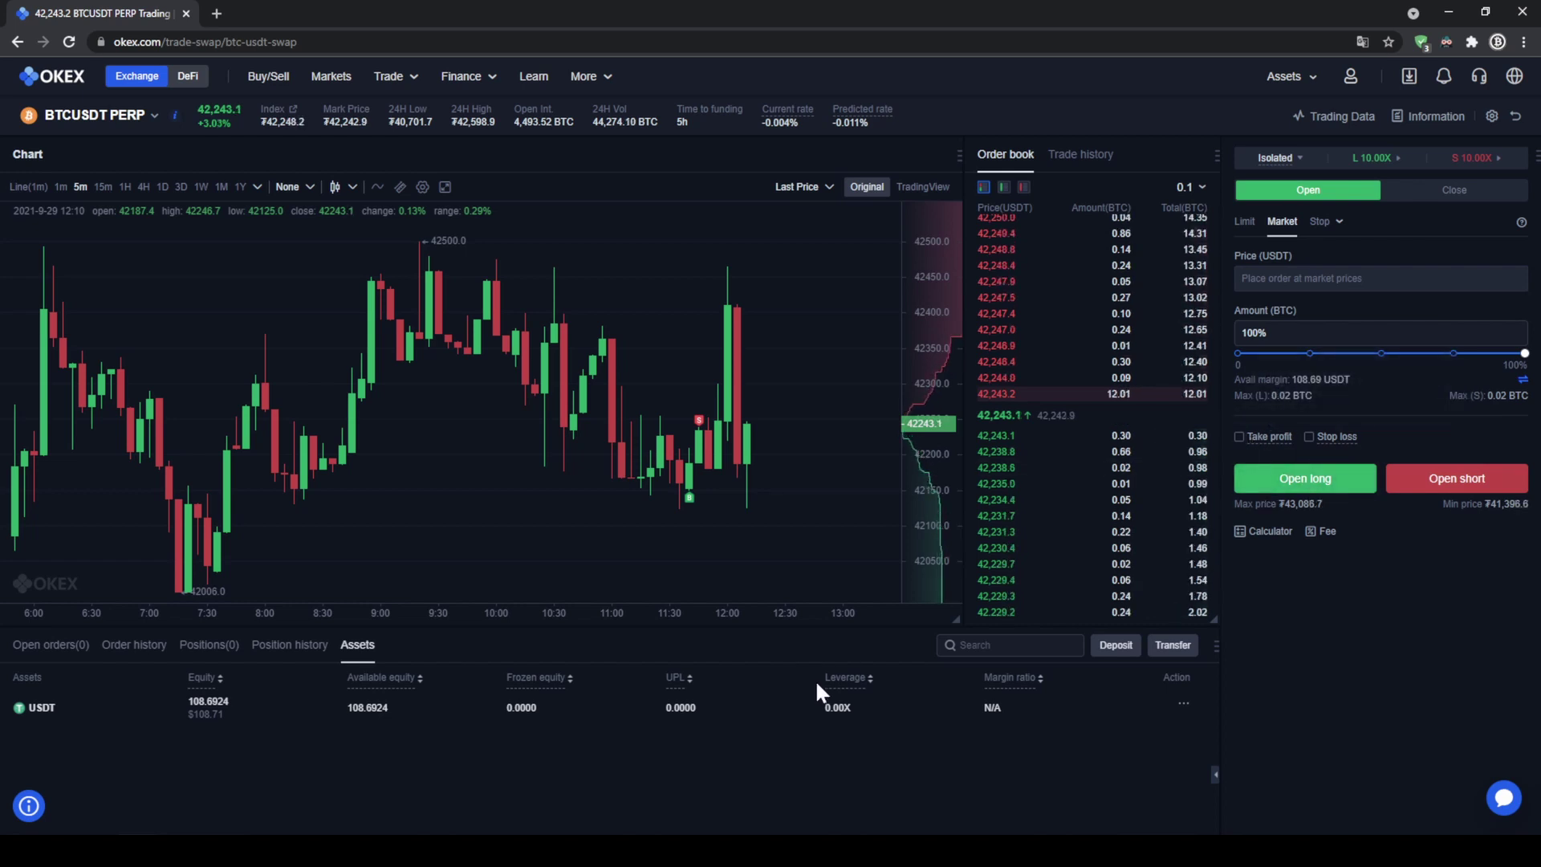
click(1301, 481)
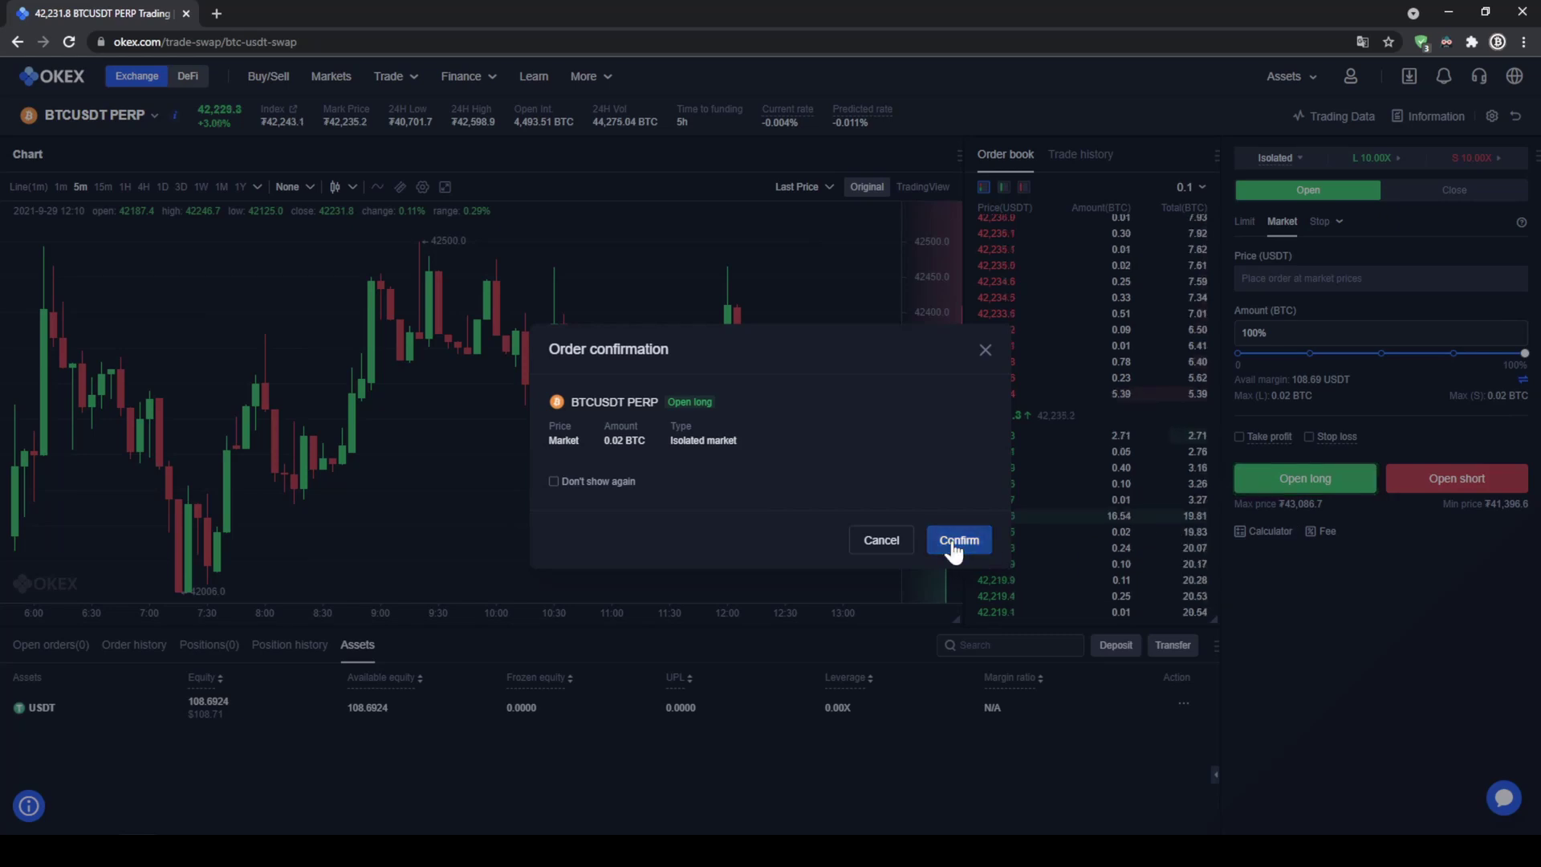
click(959, 540)
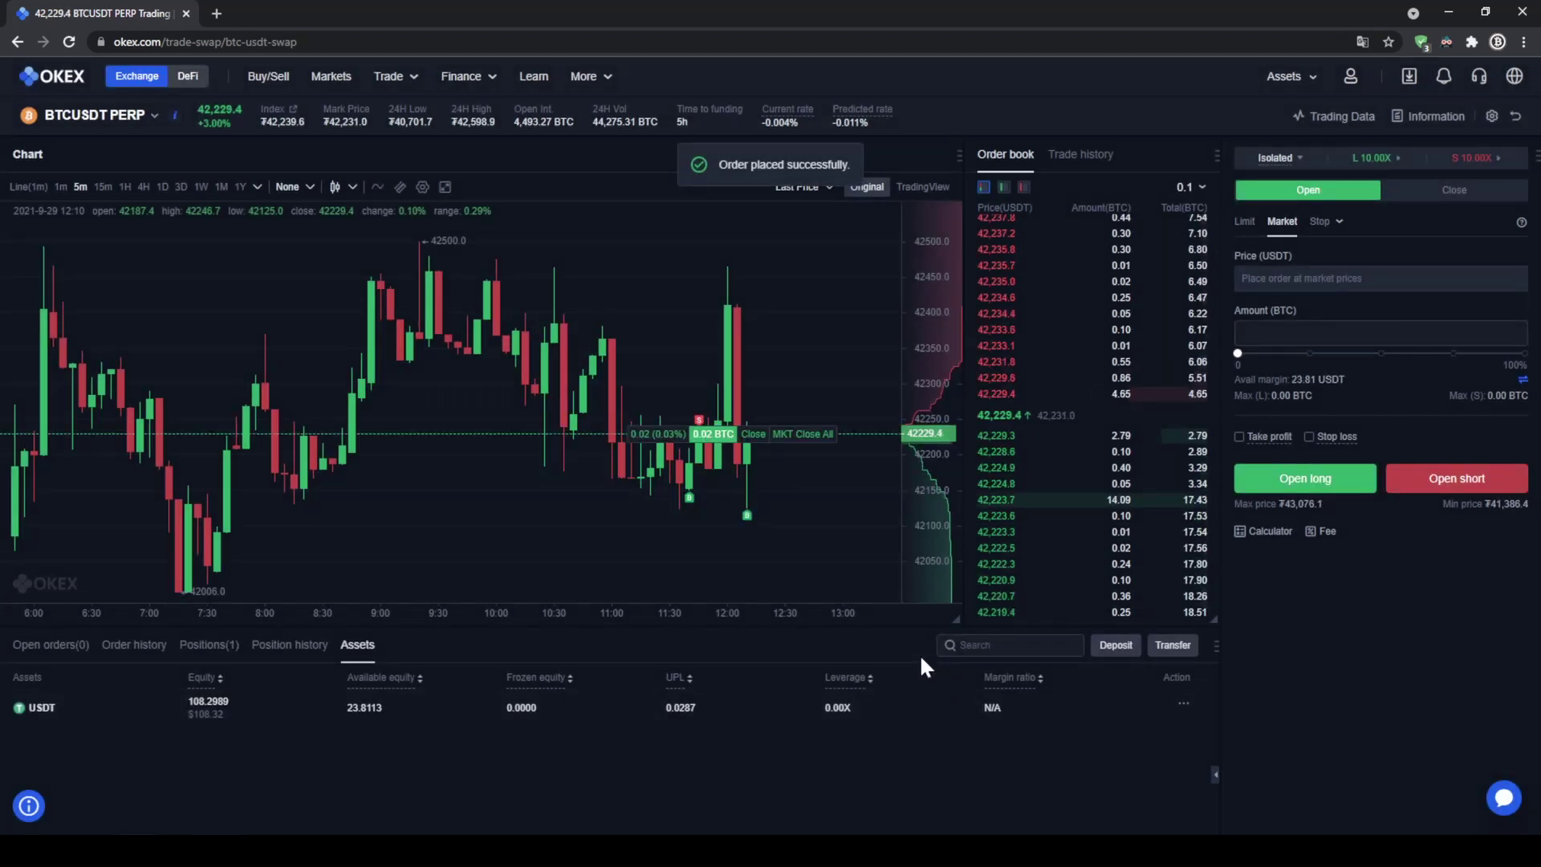
View the open long position's details and its entry marker on the chart.
click(230, 654)
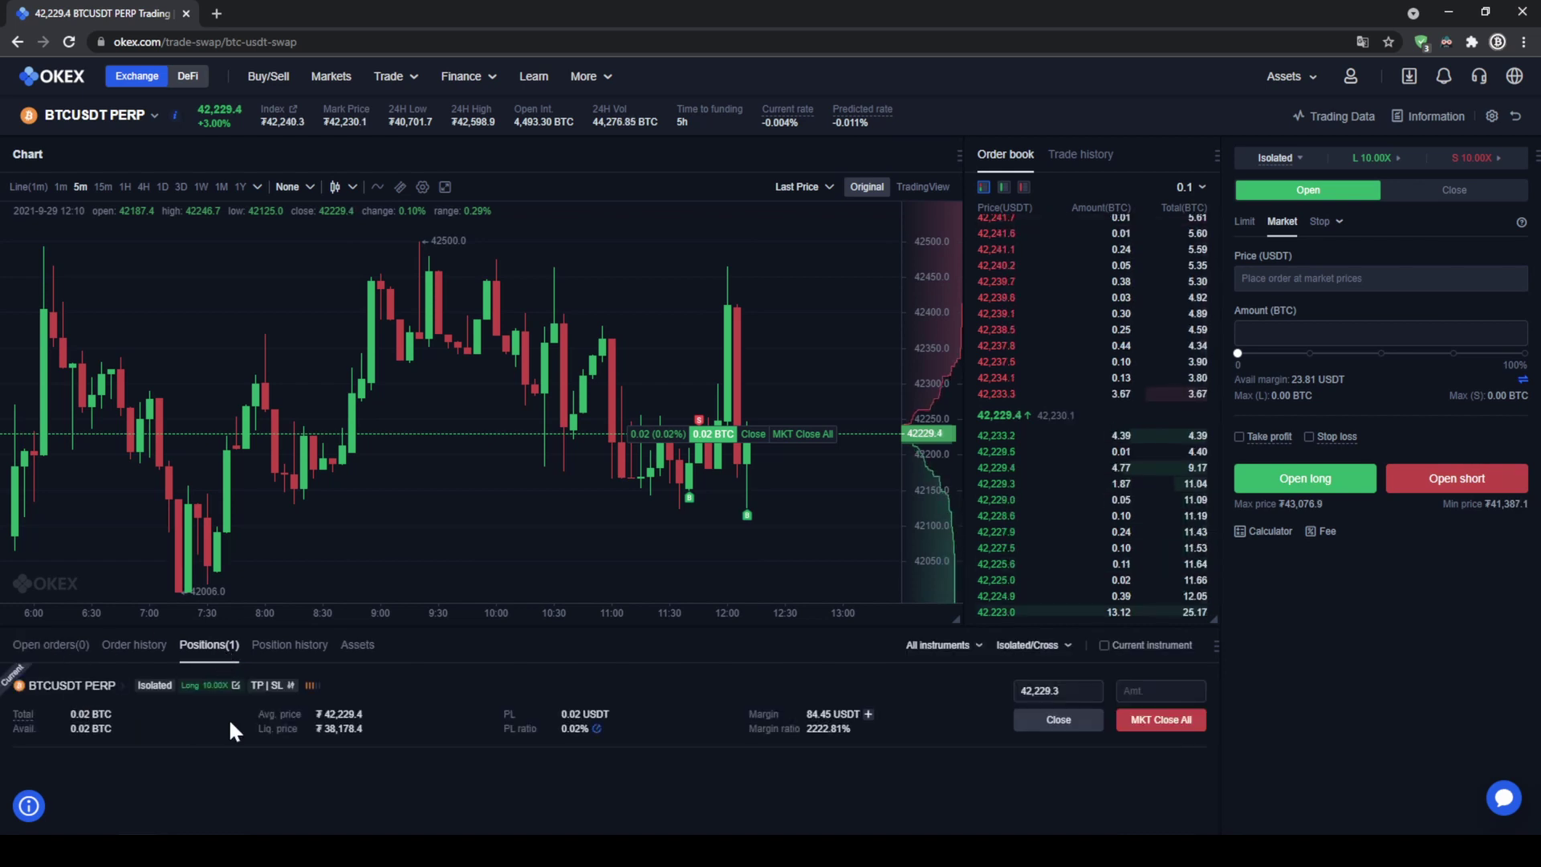
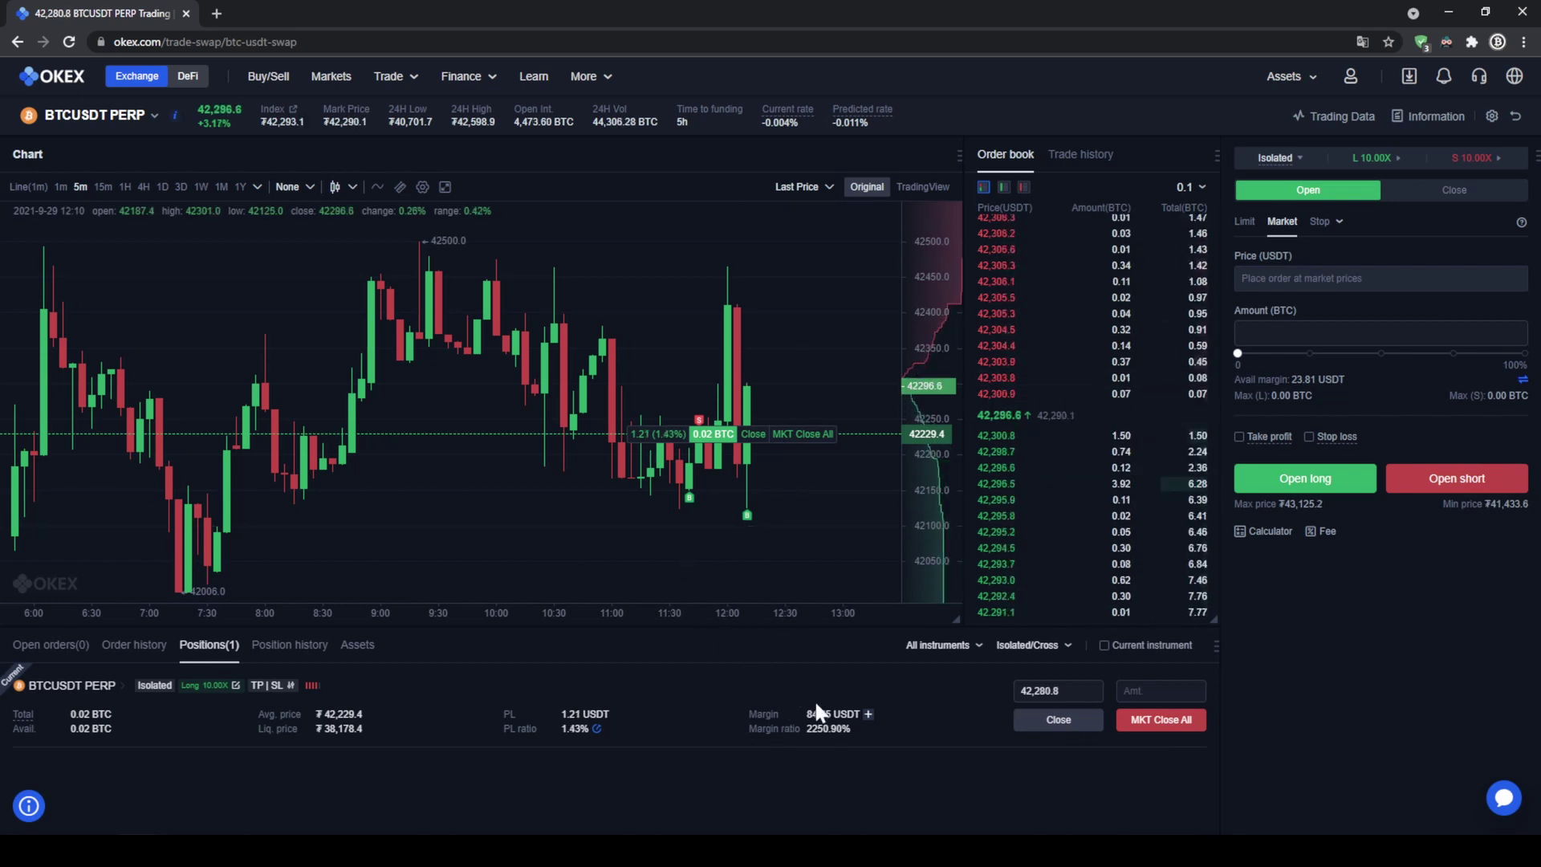
mouse_move(48, 686)
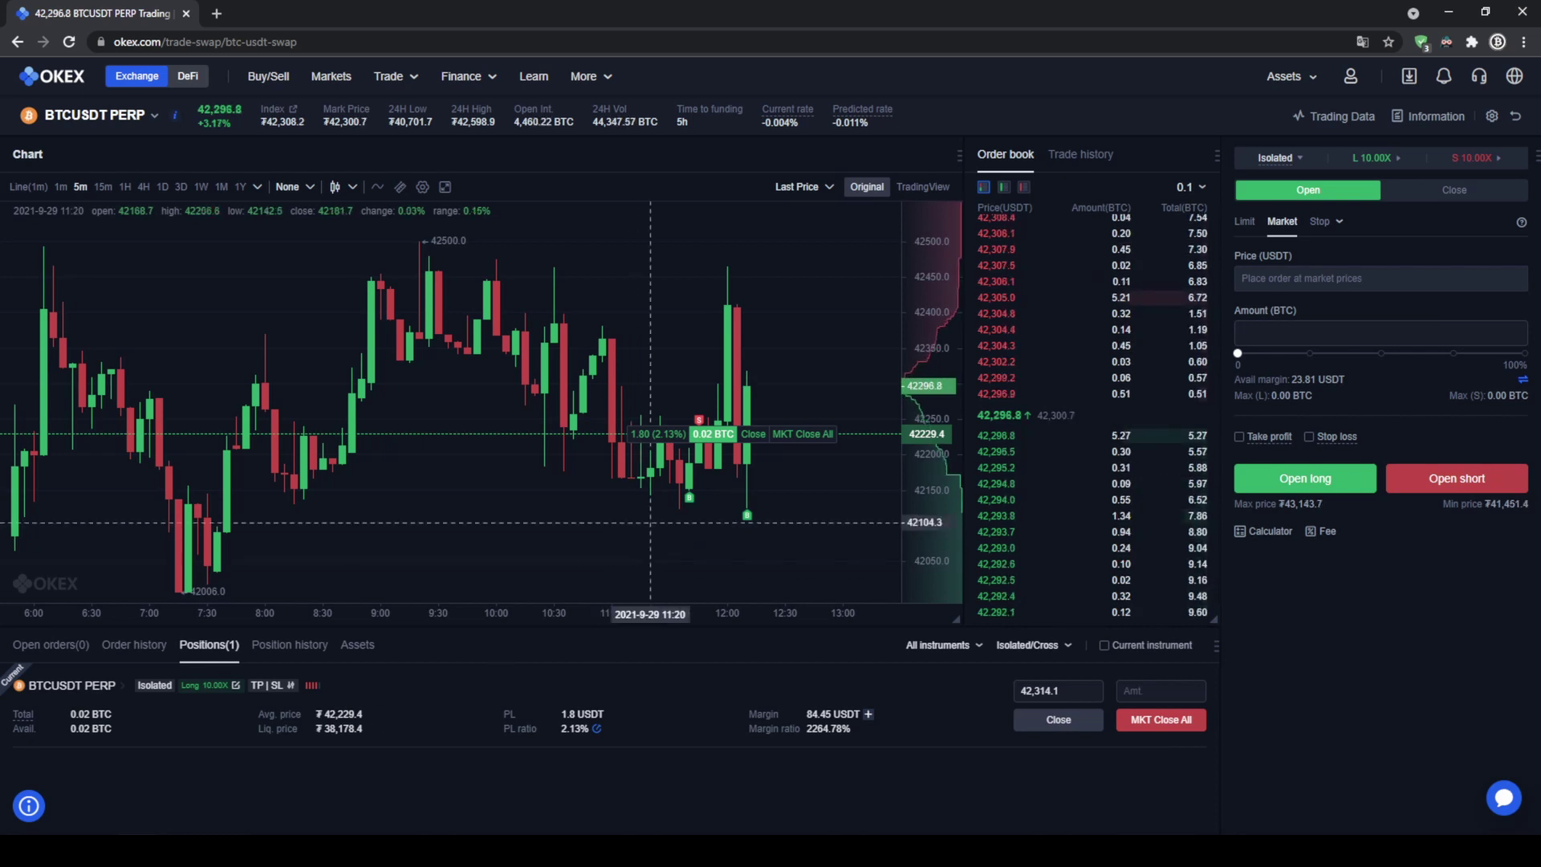
mouse_move(746, 518)
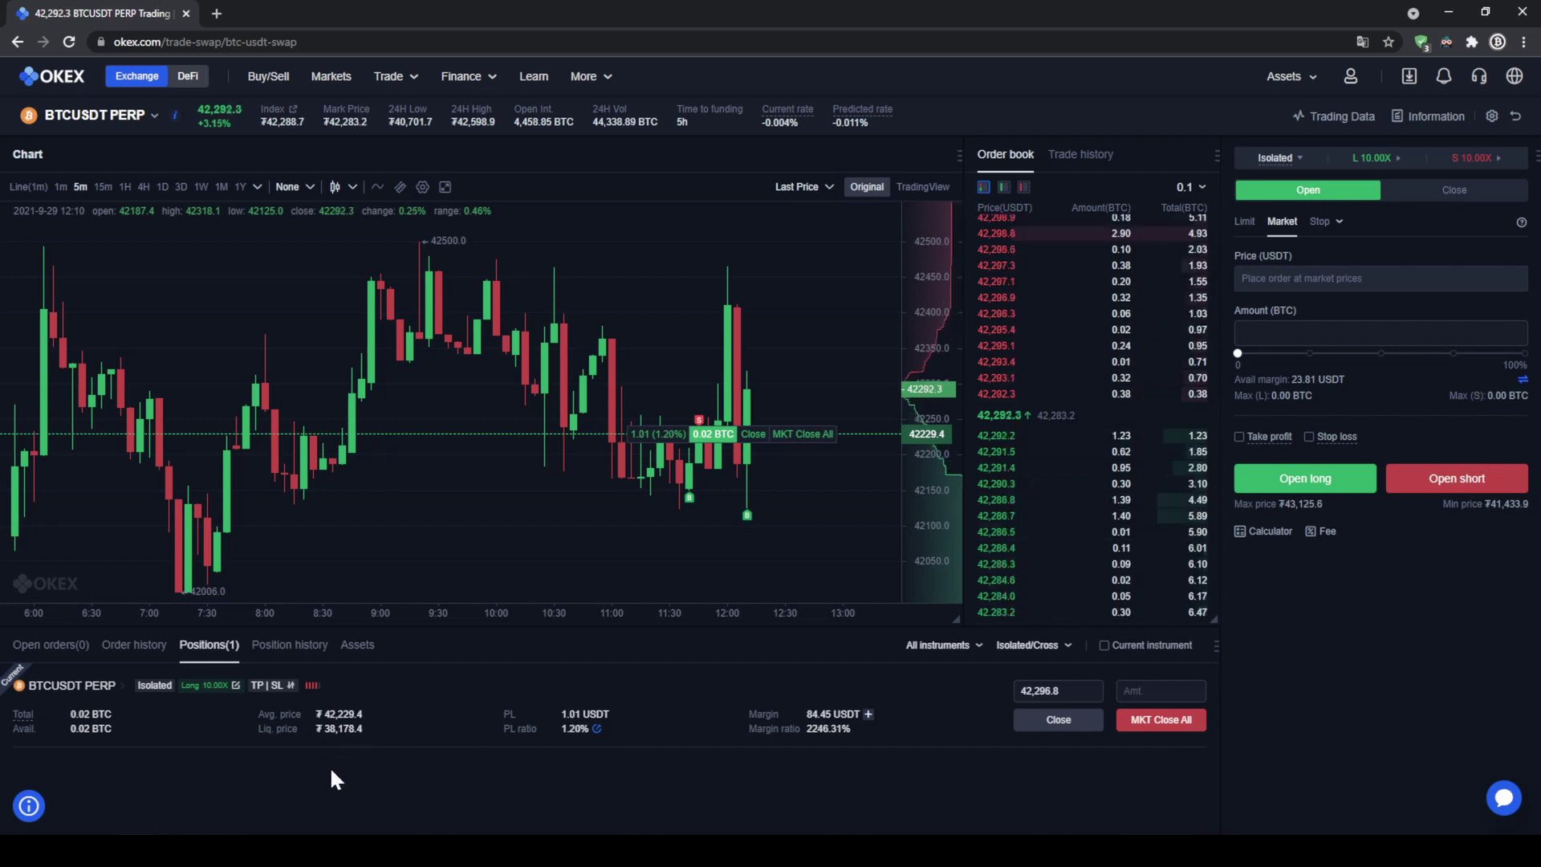
Enter a take-profit trigger price of 44,000 USDT for the long position, covering 100% of its quantity (0.02 BTC).
click(268, 685)
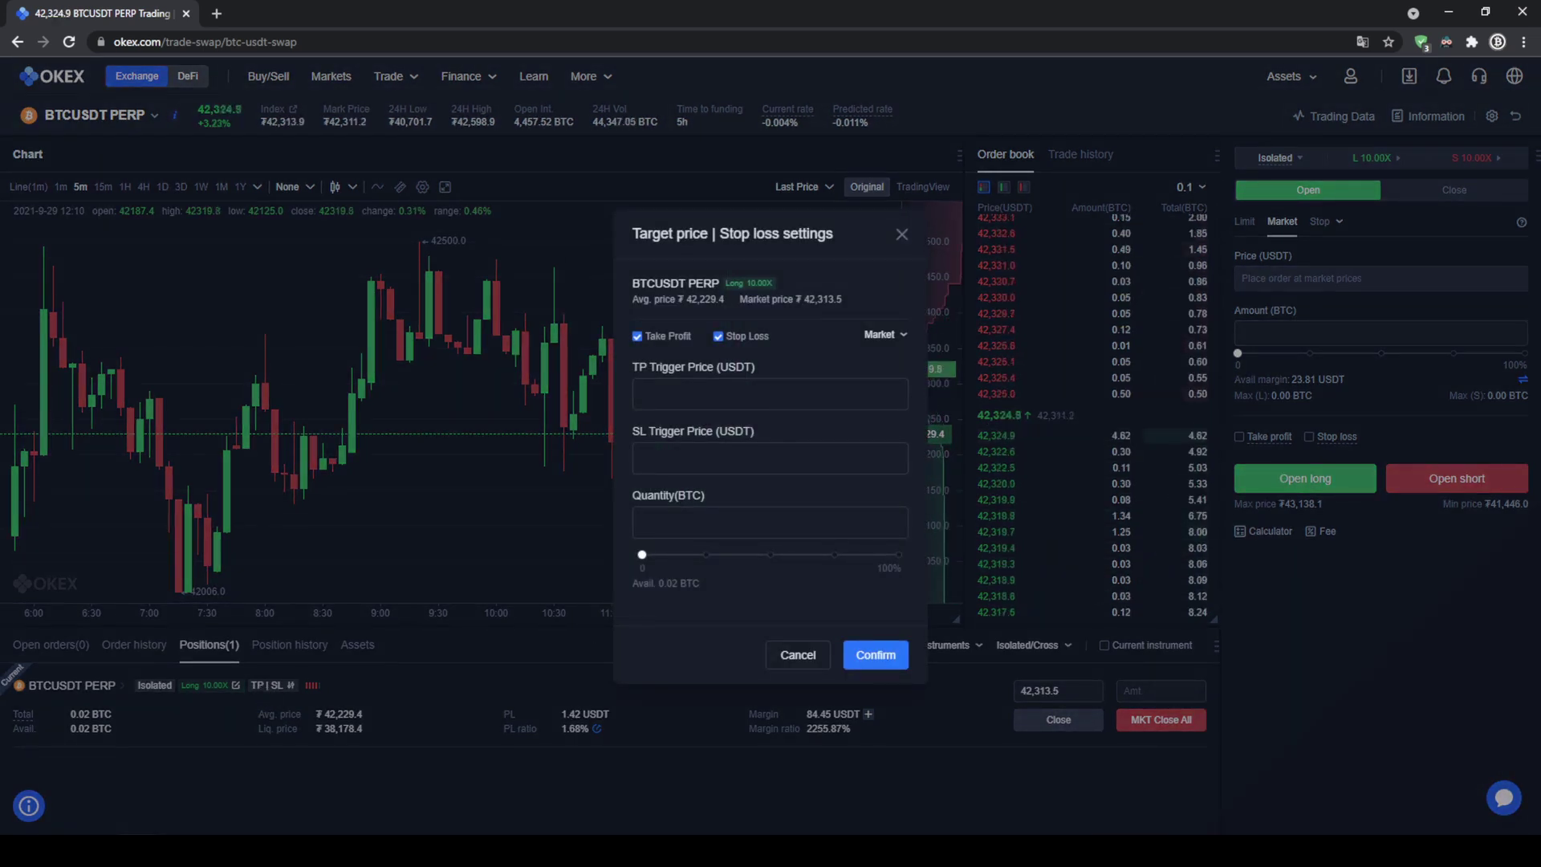
click(686, 405)
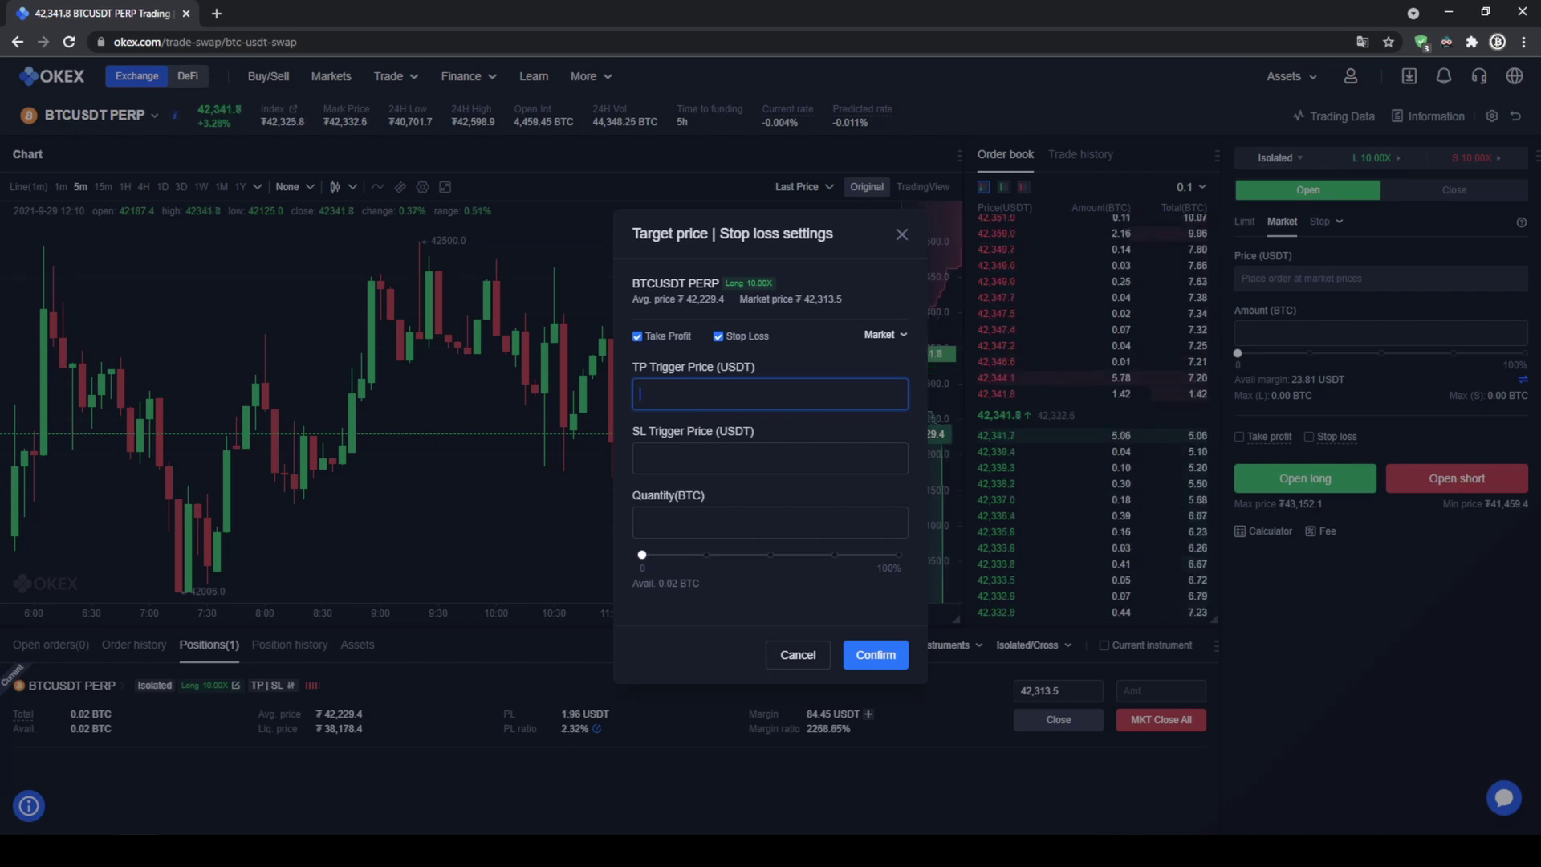
text(440000)
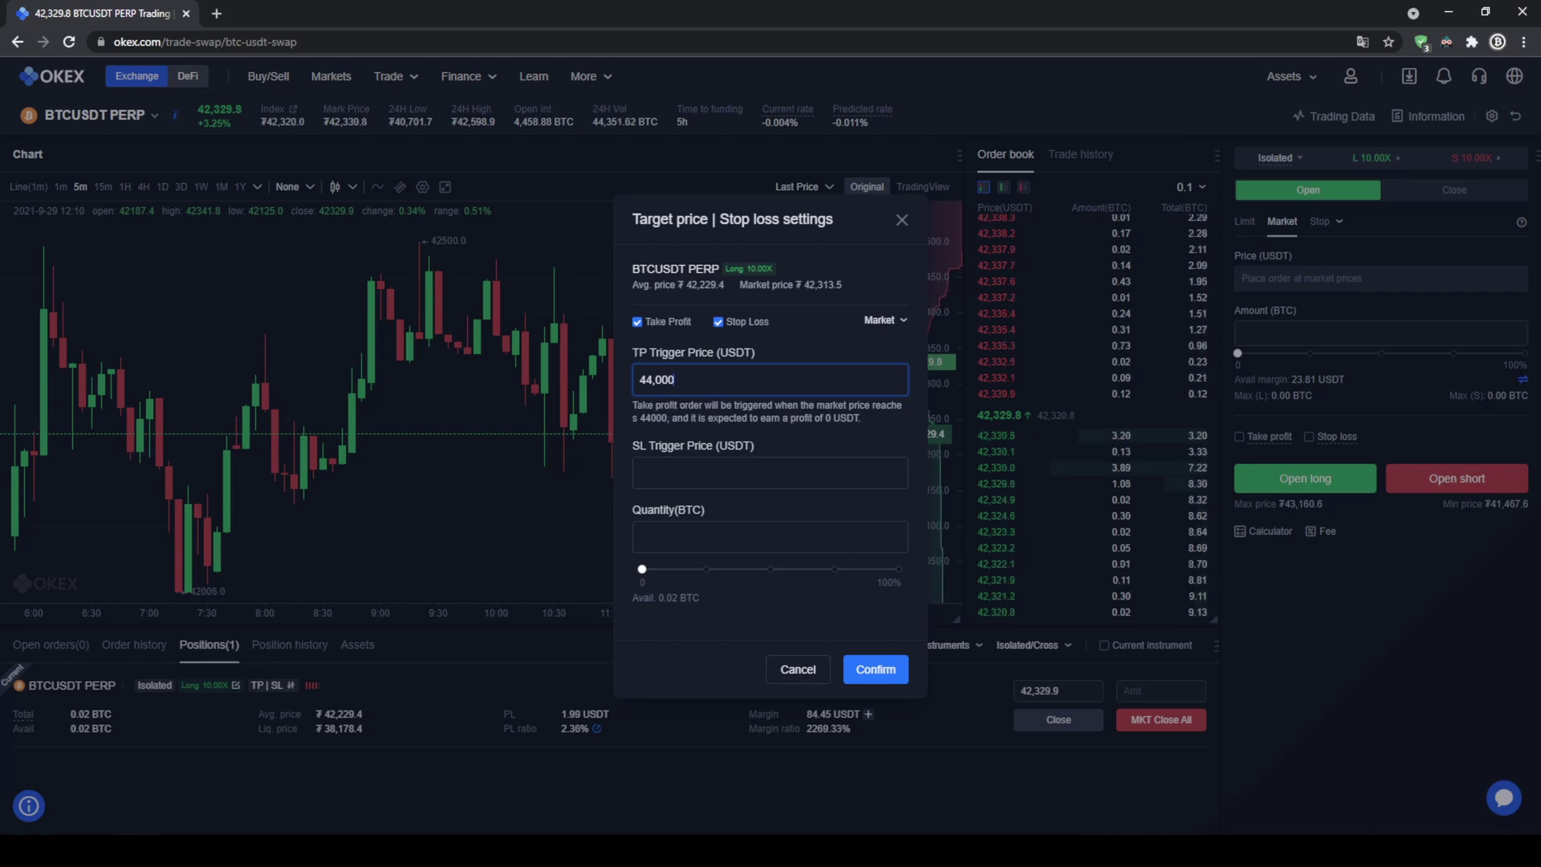
drag(641, 573, 910, 595)
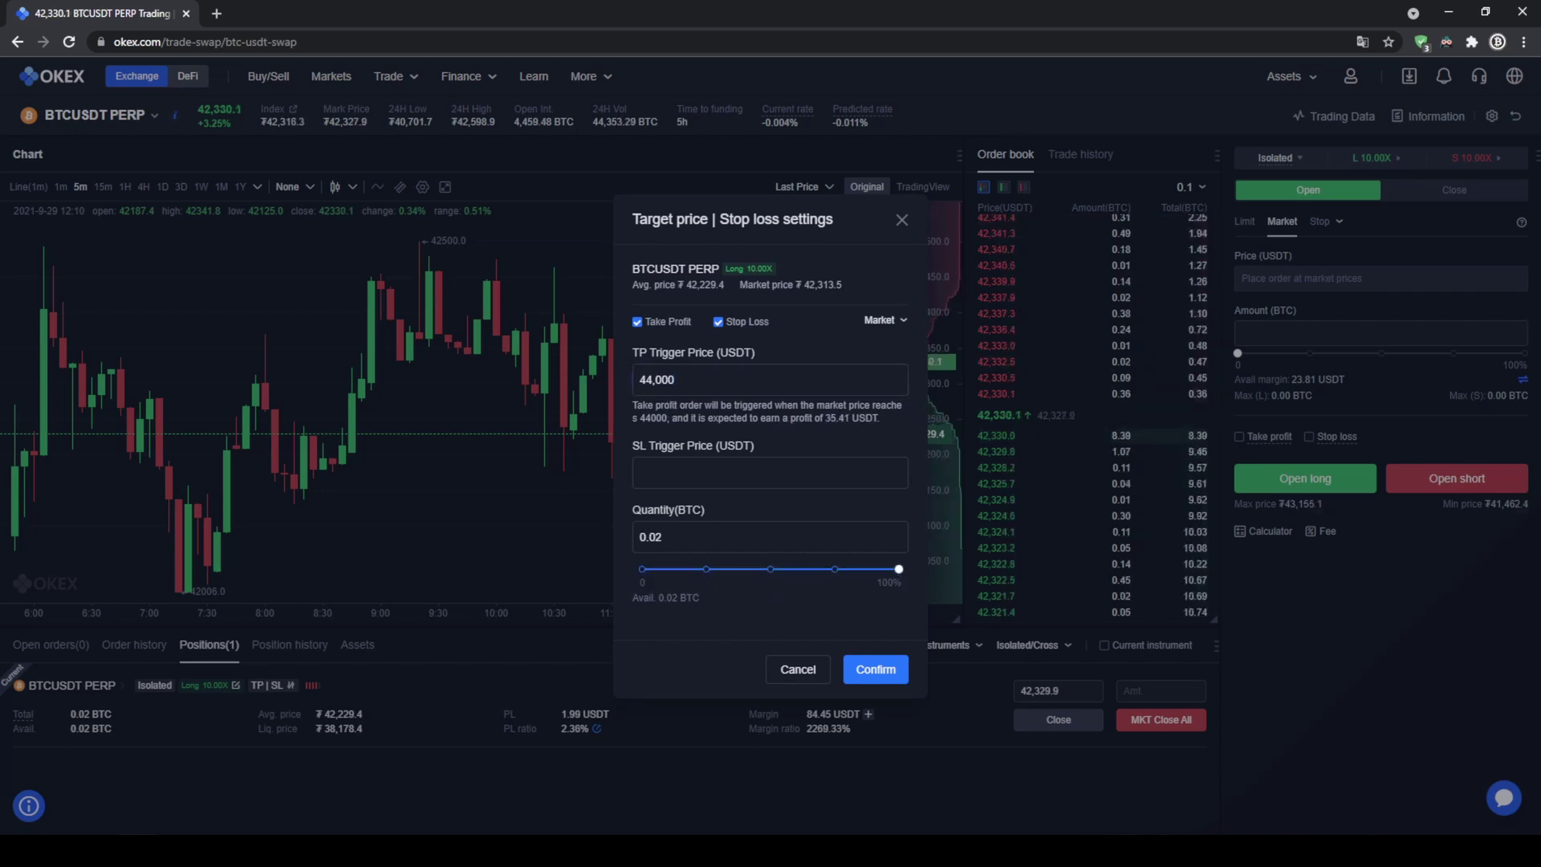
Add a stop-loss trigger price of 41,800 USDT to the long position and confirm the target and stop settings.
drag(815, 404, 843, 418)
click(817, 422)
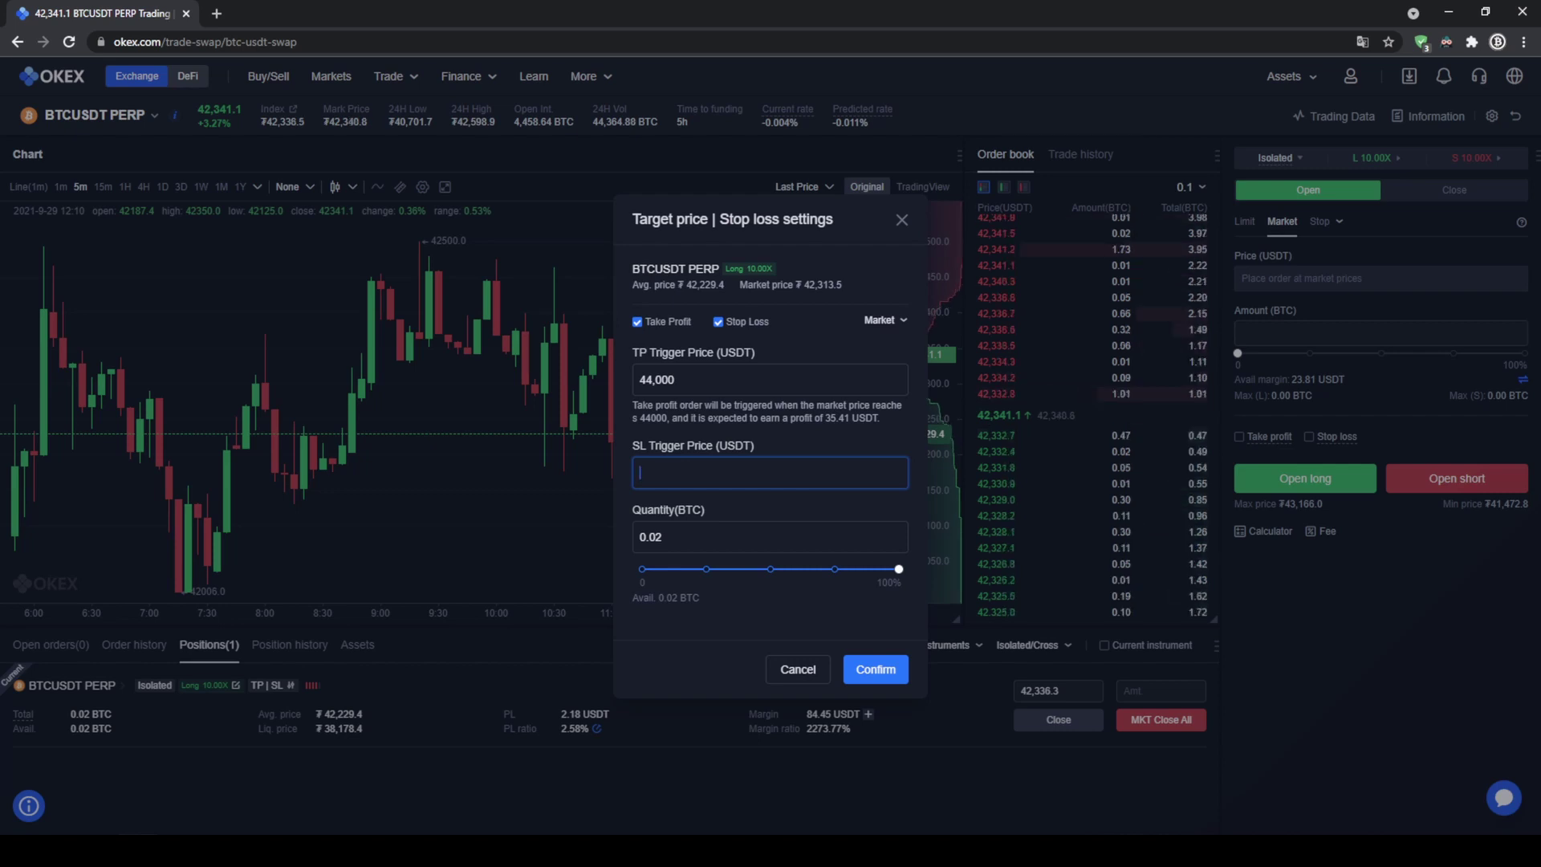
text(41)
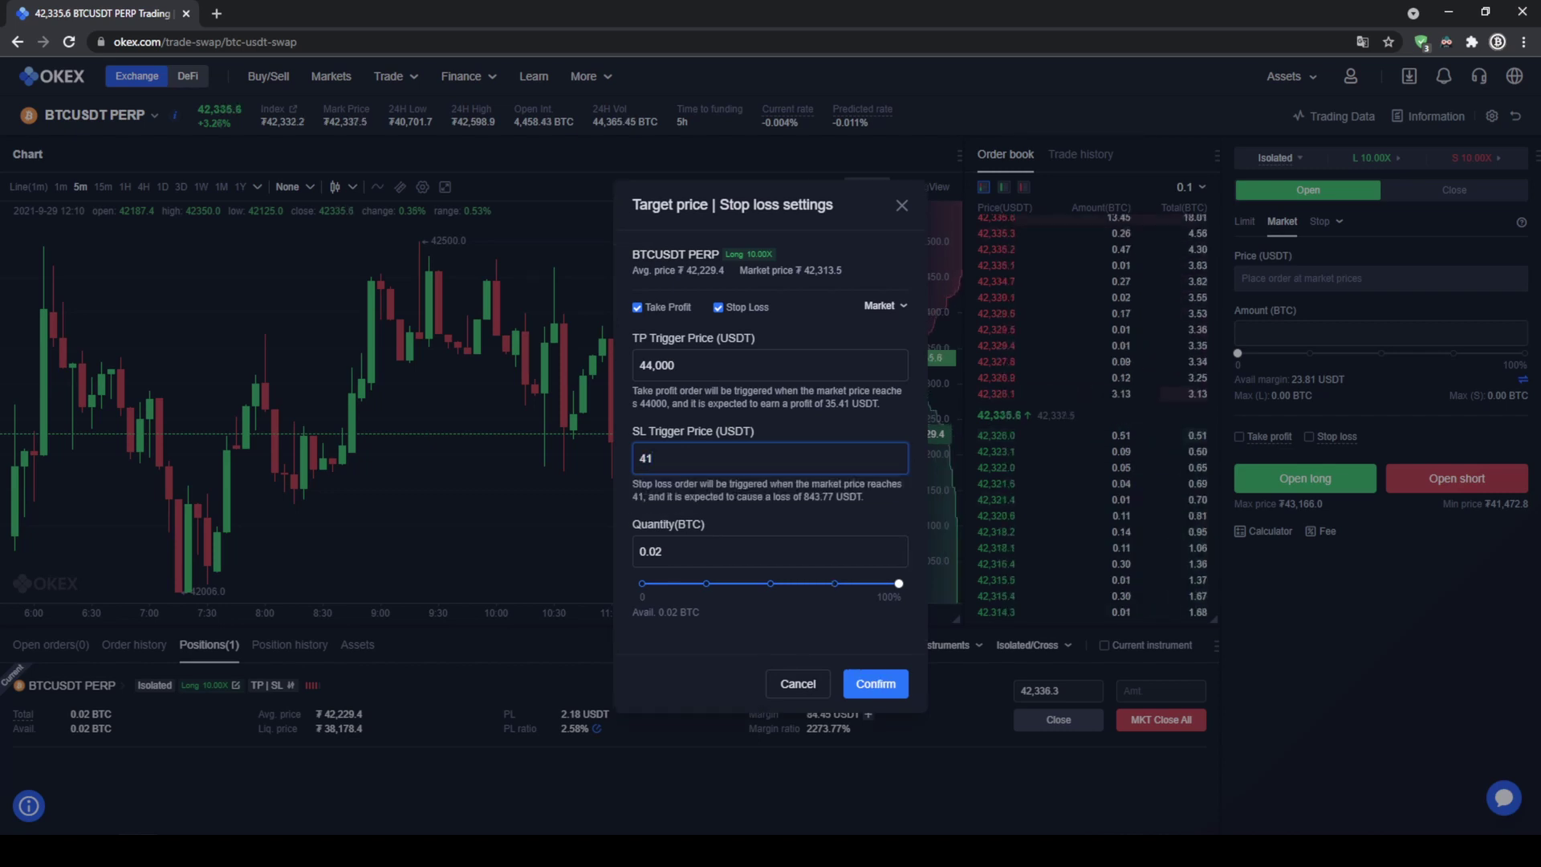
text(,800)
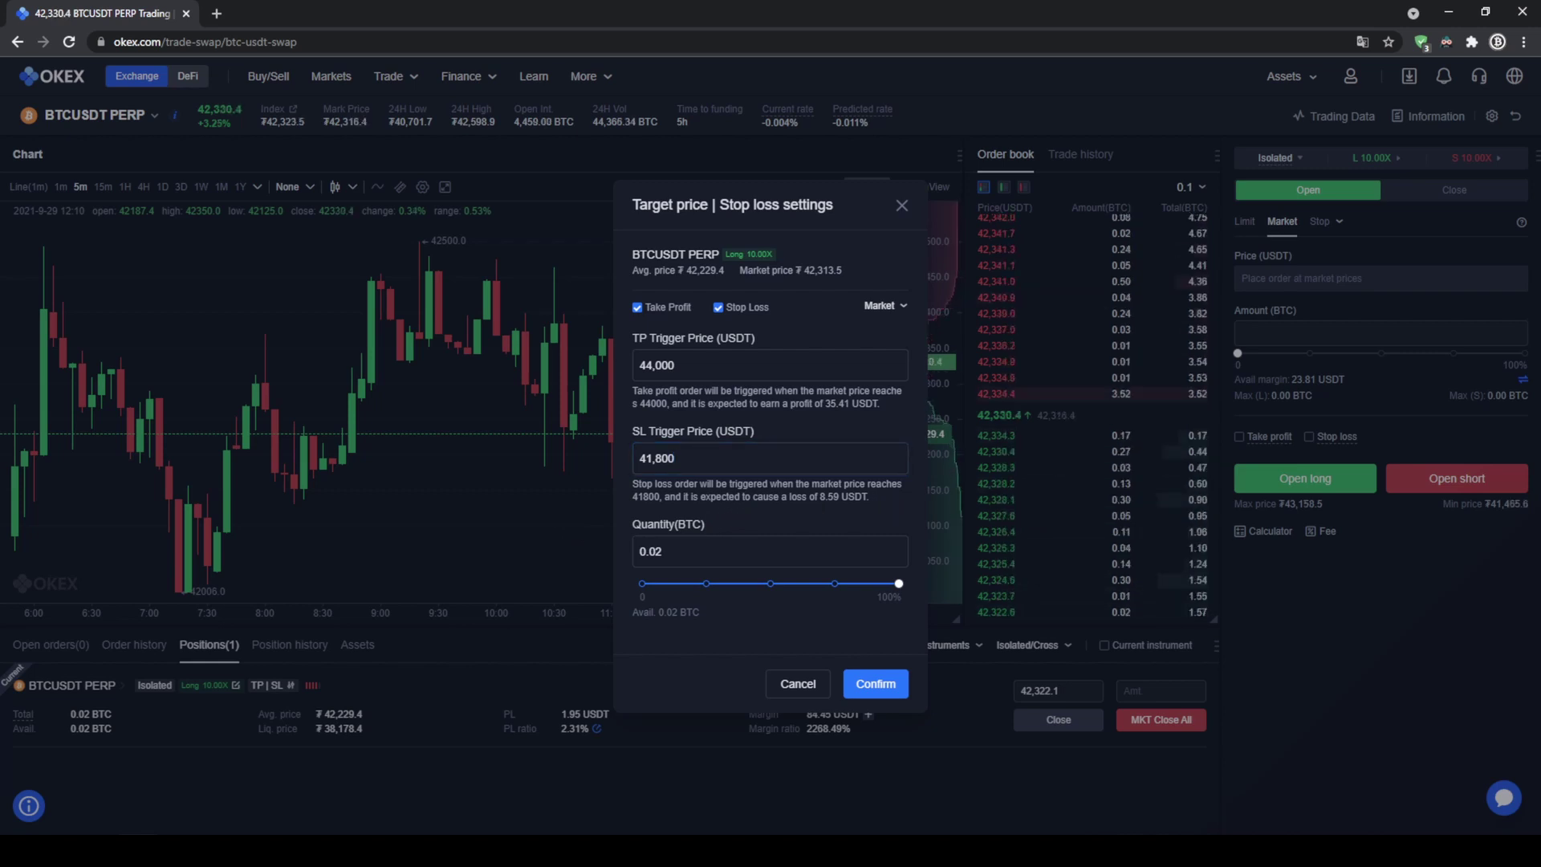
click(879, 676)
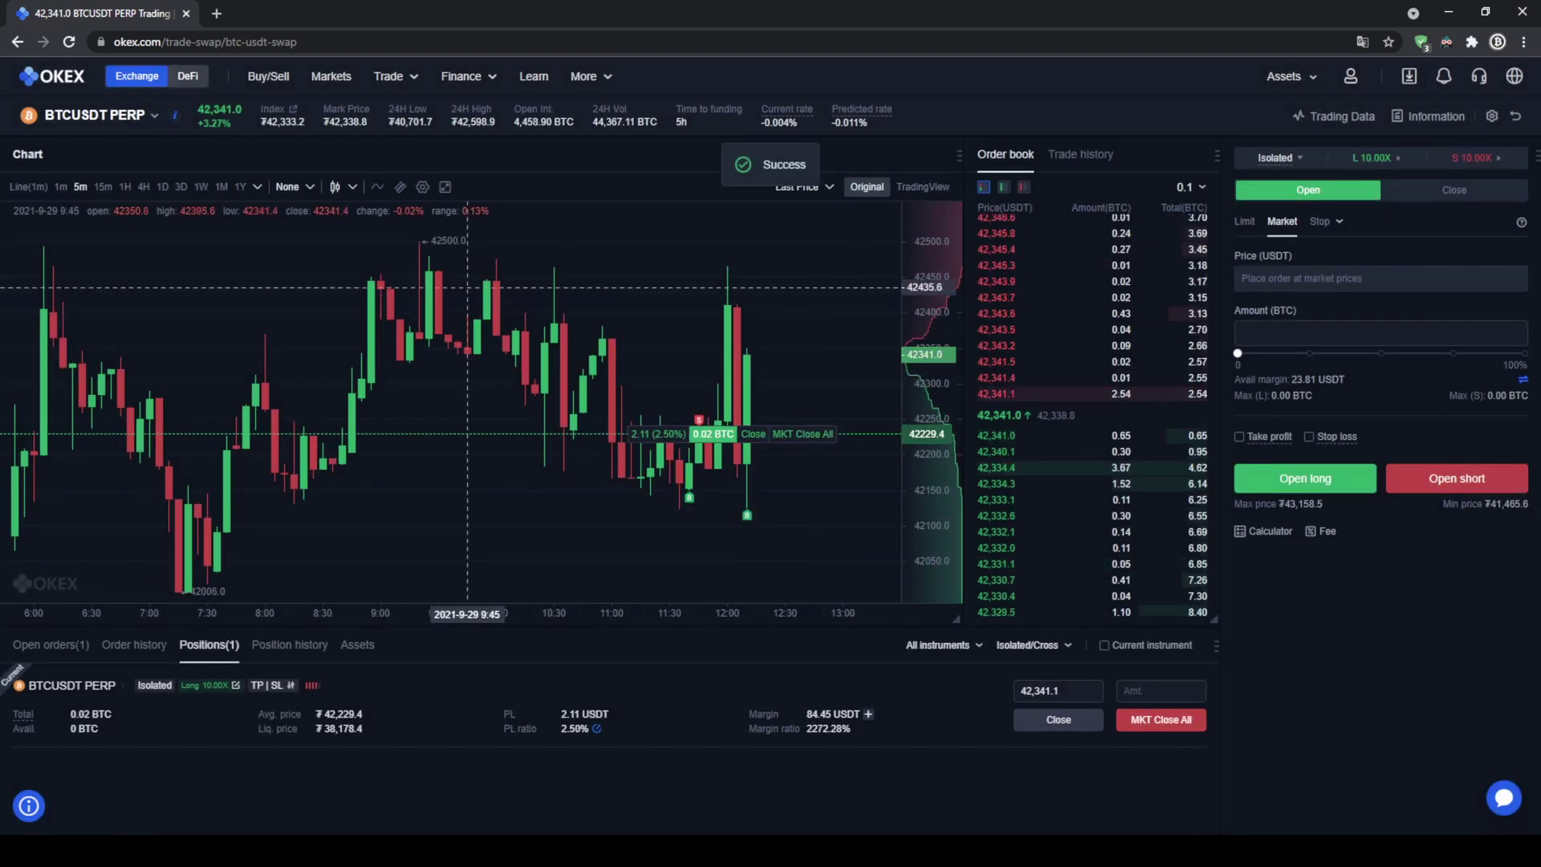
Check the take-profit and stop-loss levels on the 1H chart, and inspect the latest candles around the long's entry on the 1m chart.
click(126, 187)
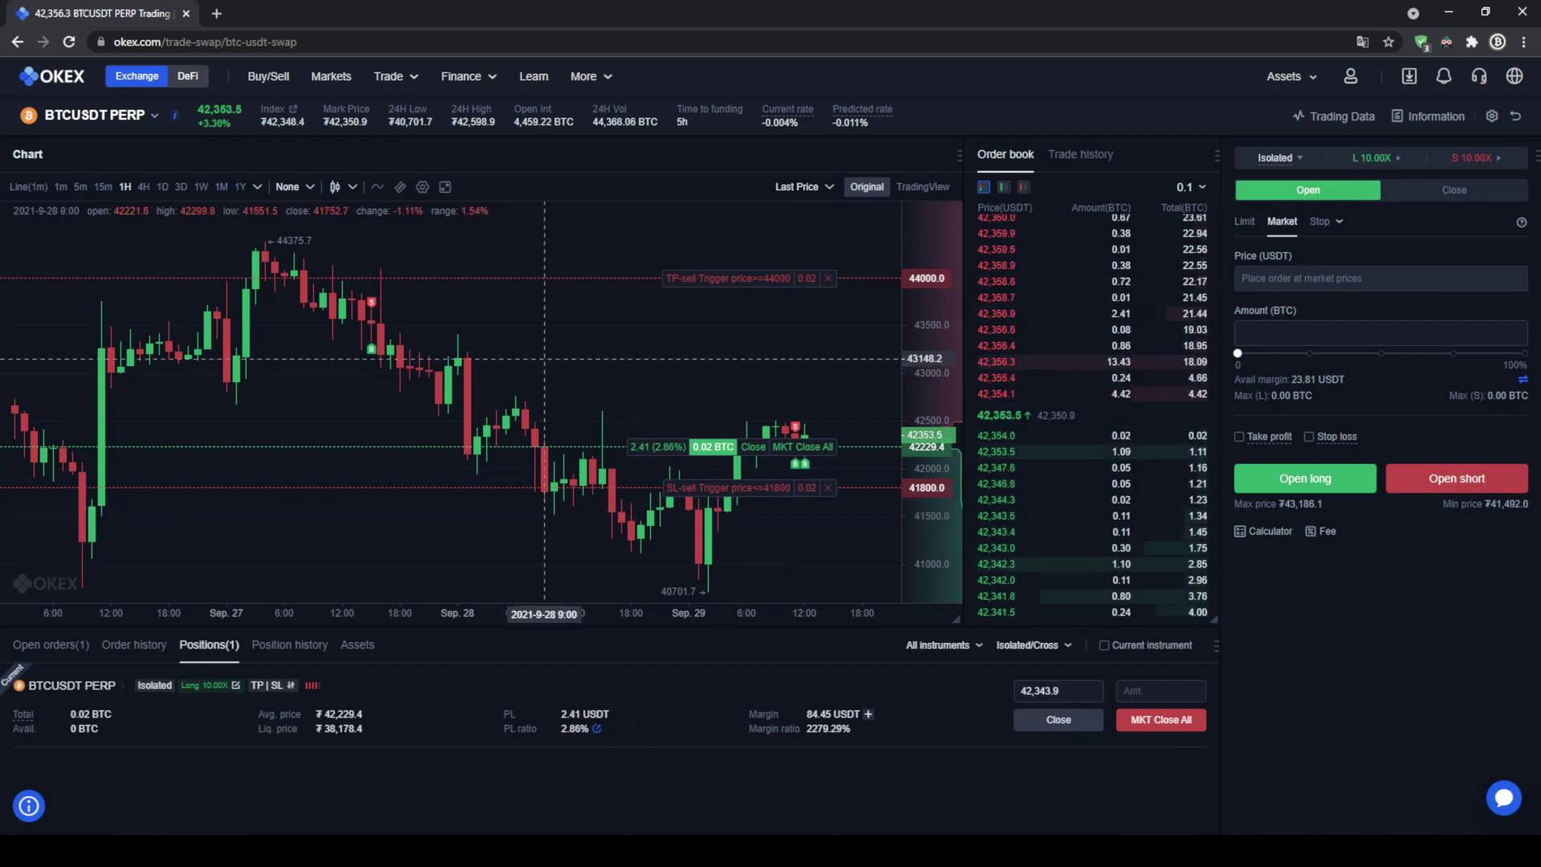
click(61, 187)
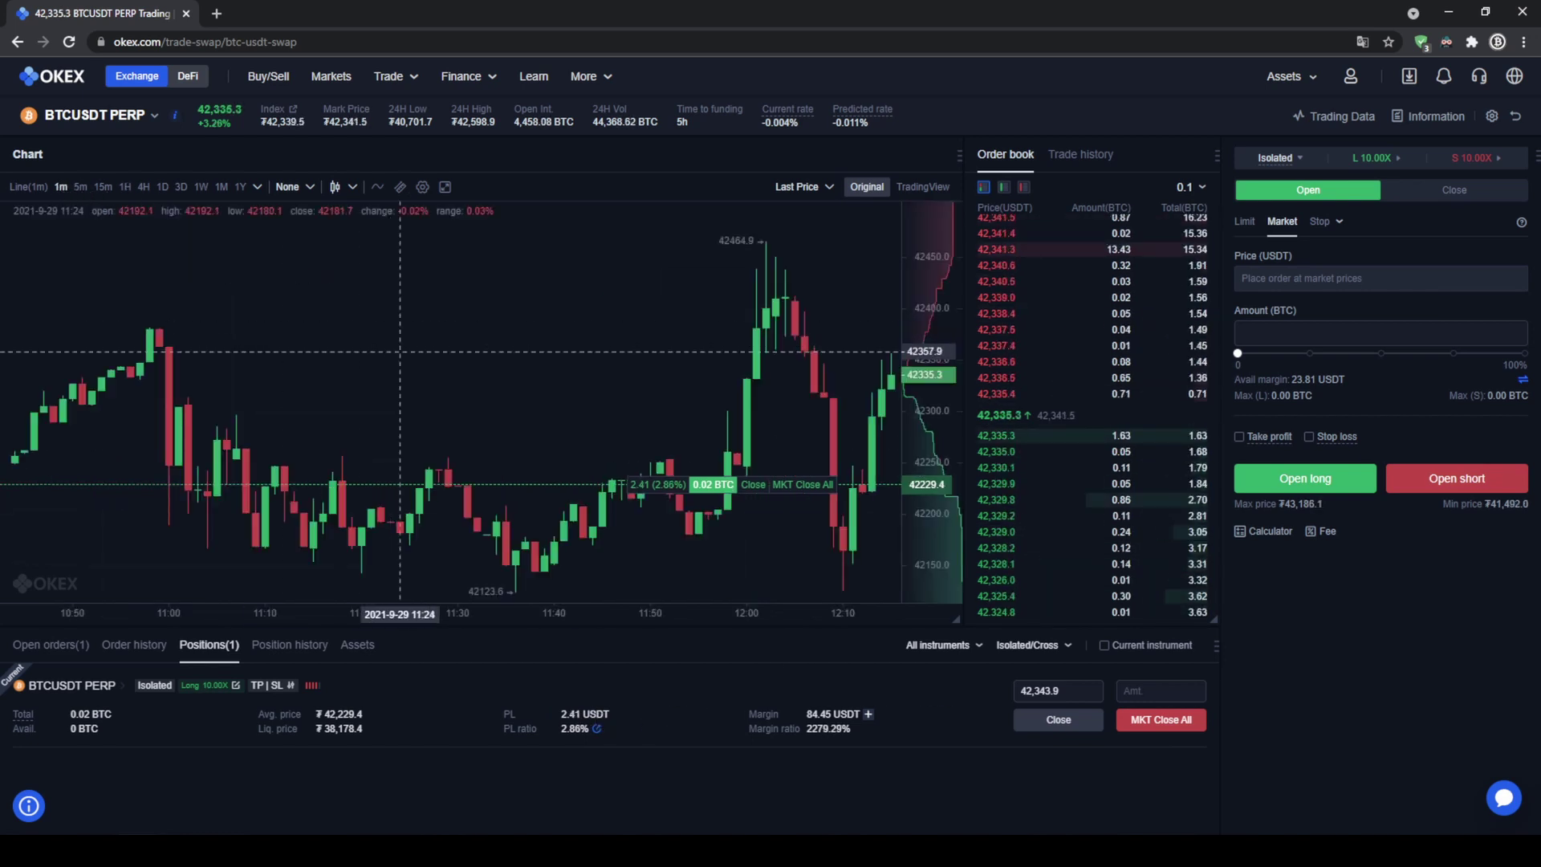
drag(583, 399, 304, 353)
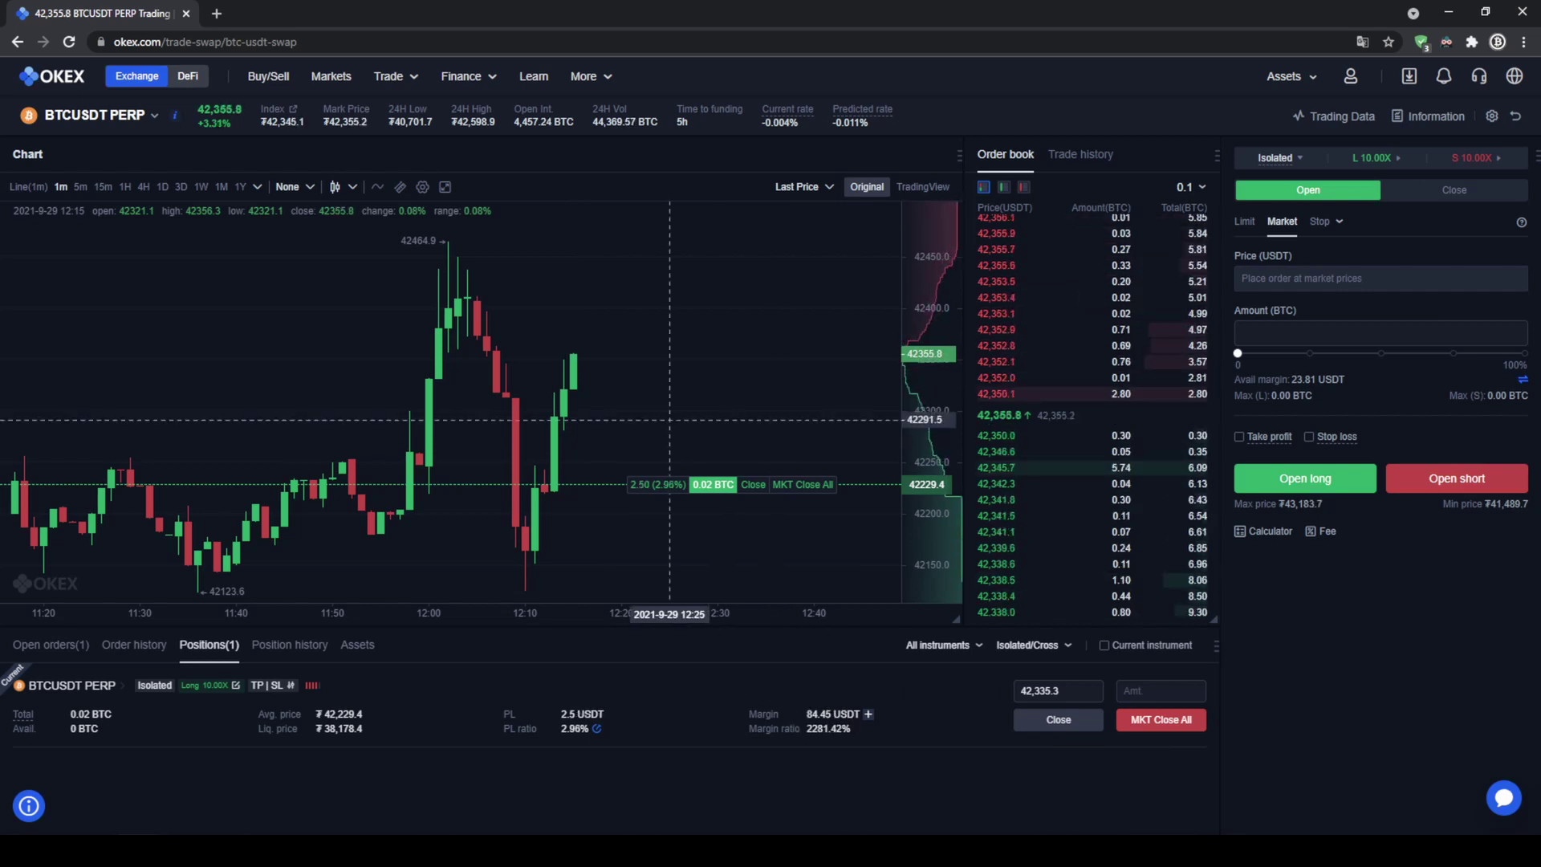
drag(491, 379, 542, 379)
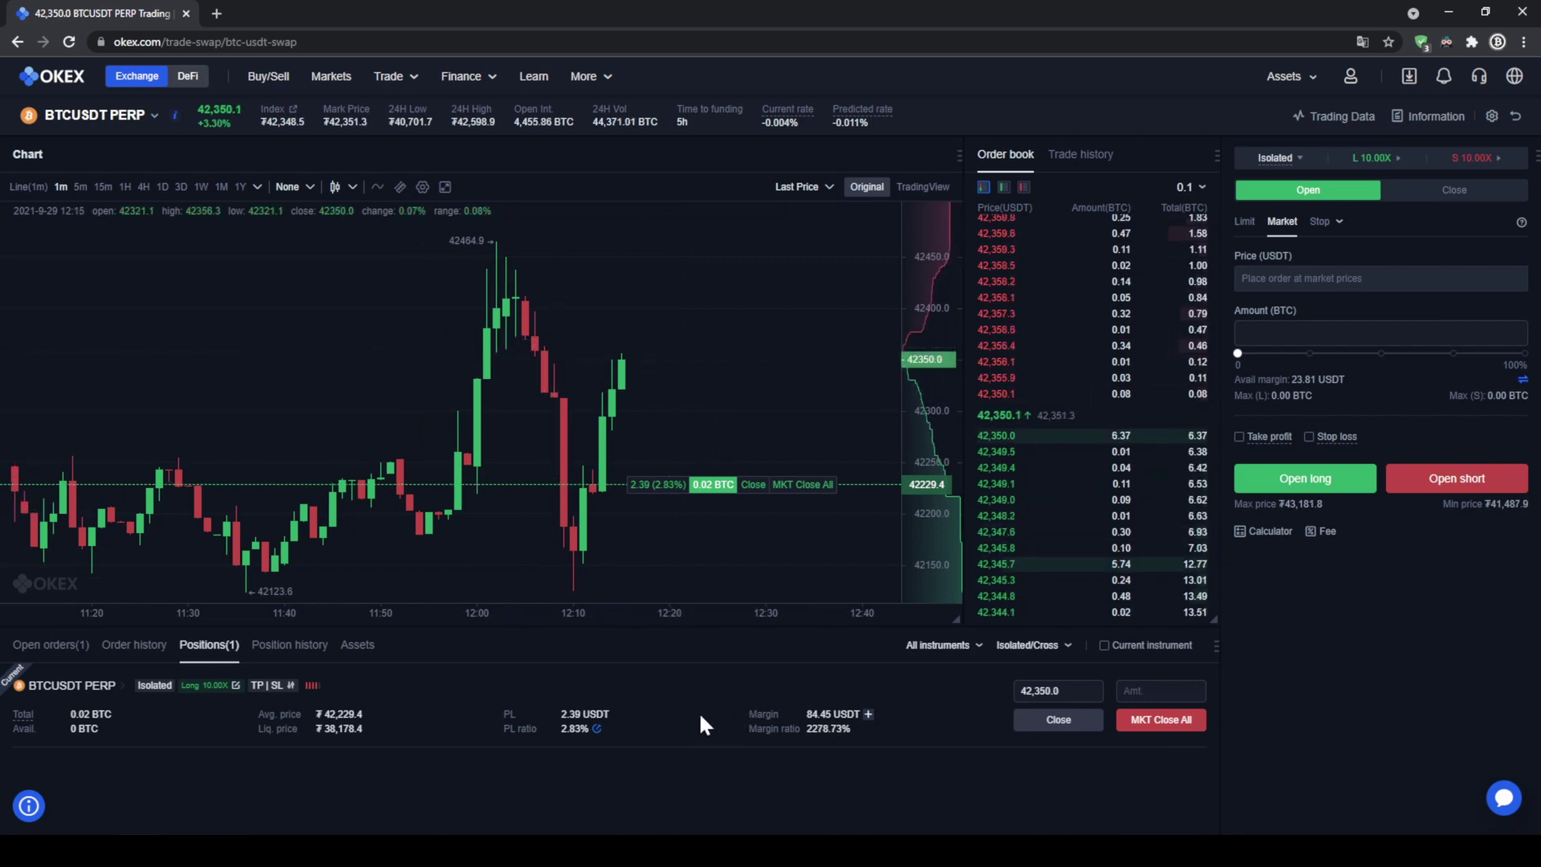
scroll(594, 562, down, 1)
drag(592, 276, 640, 276)
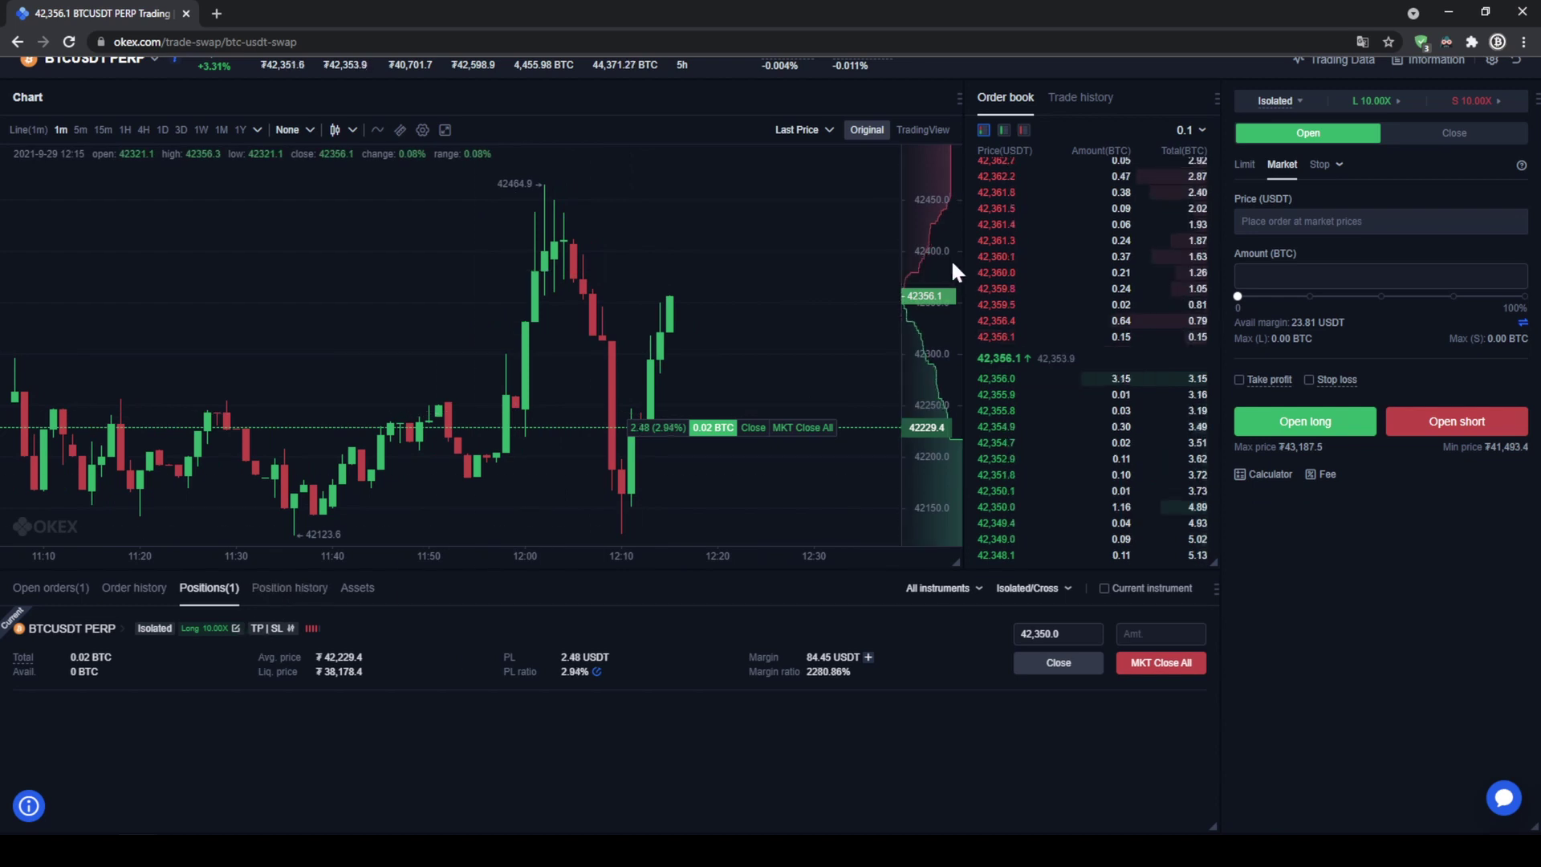
click(267, 627)
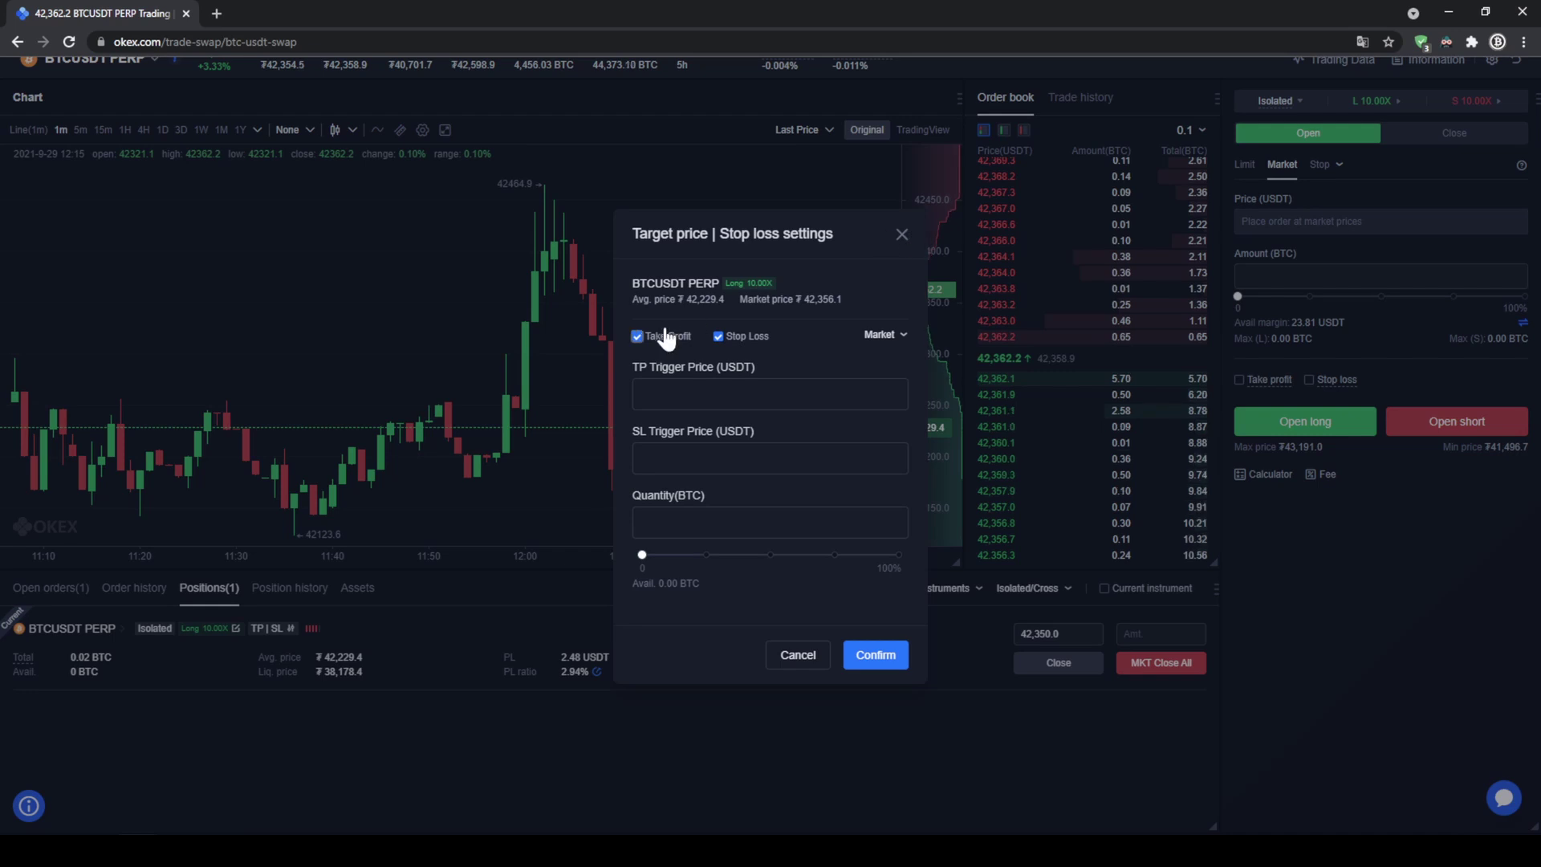
click(718, 337)
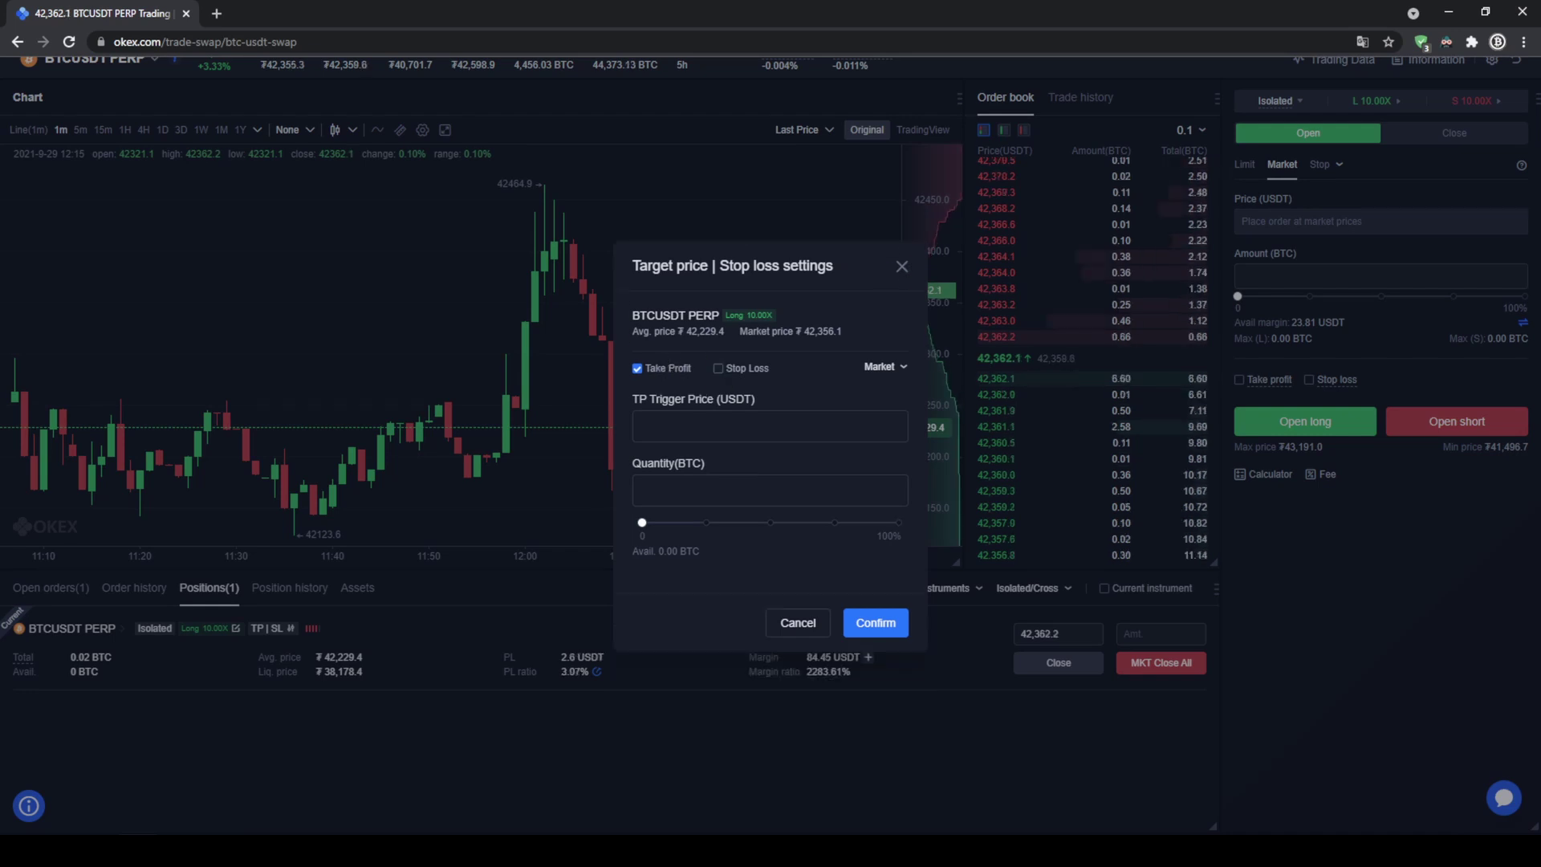
click(901, 267)
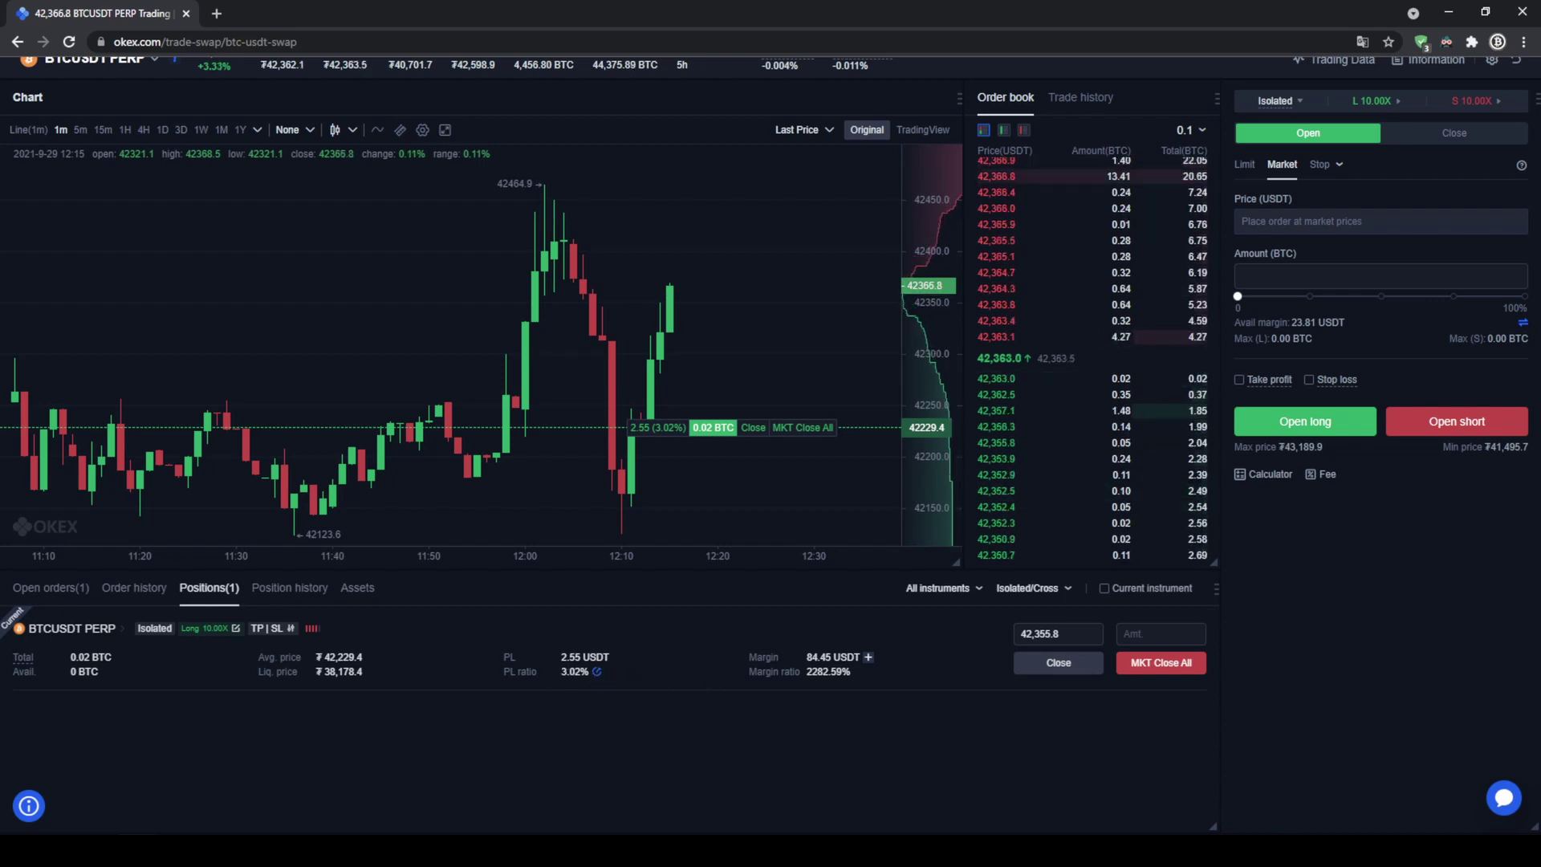
Set the closing amount to 100% and close the entire BTCUSDT PERP long position at market price, confirming the closure.
click(1160, 633)
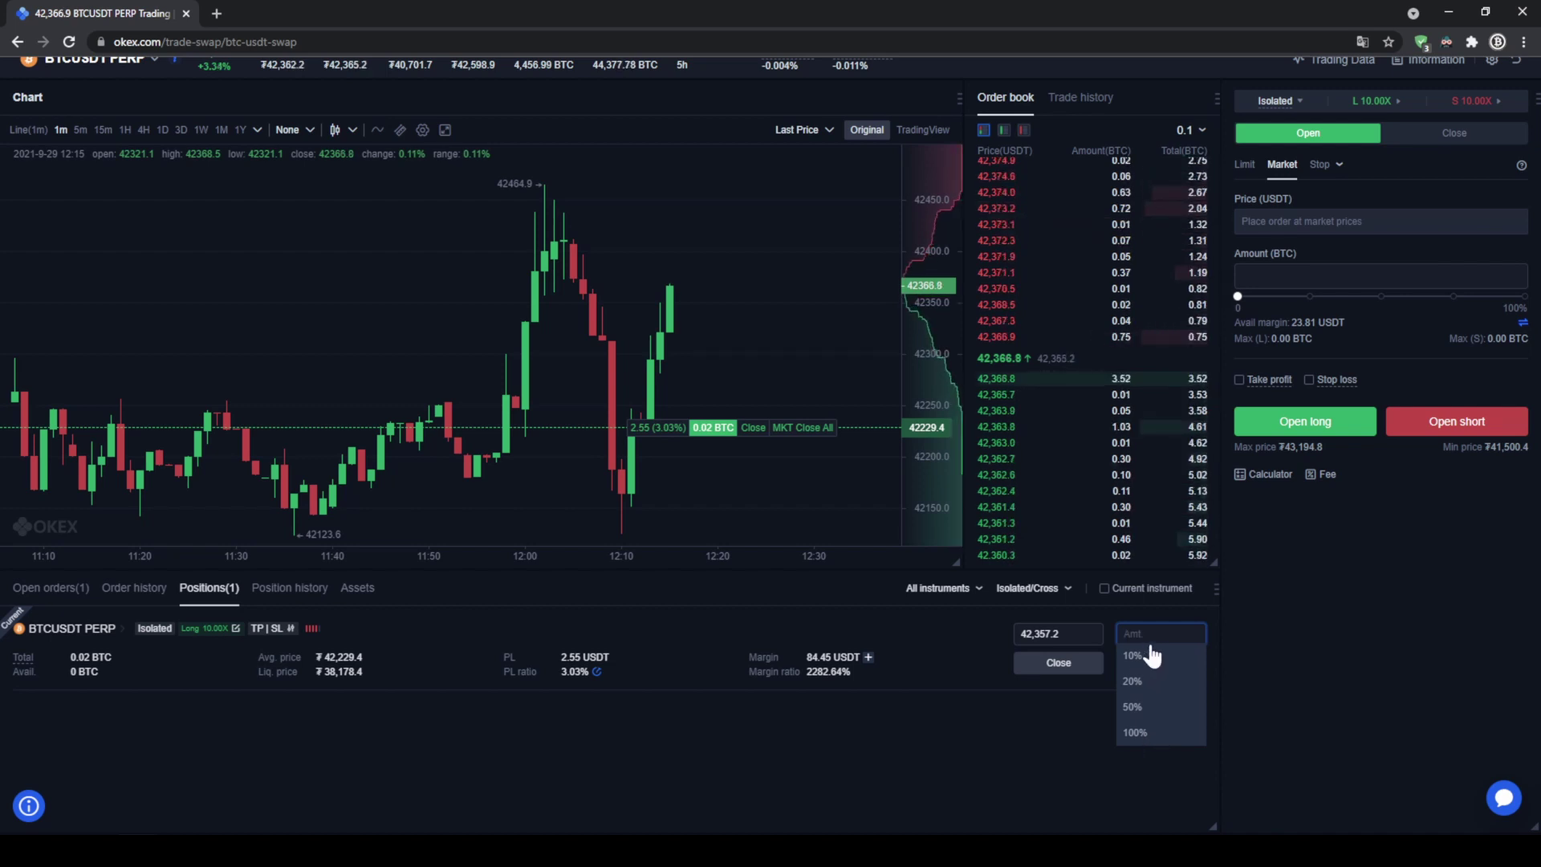
click(1138, 733)
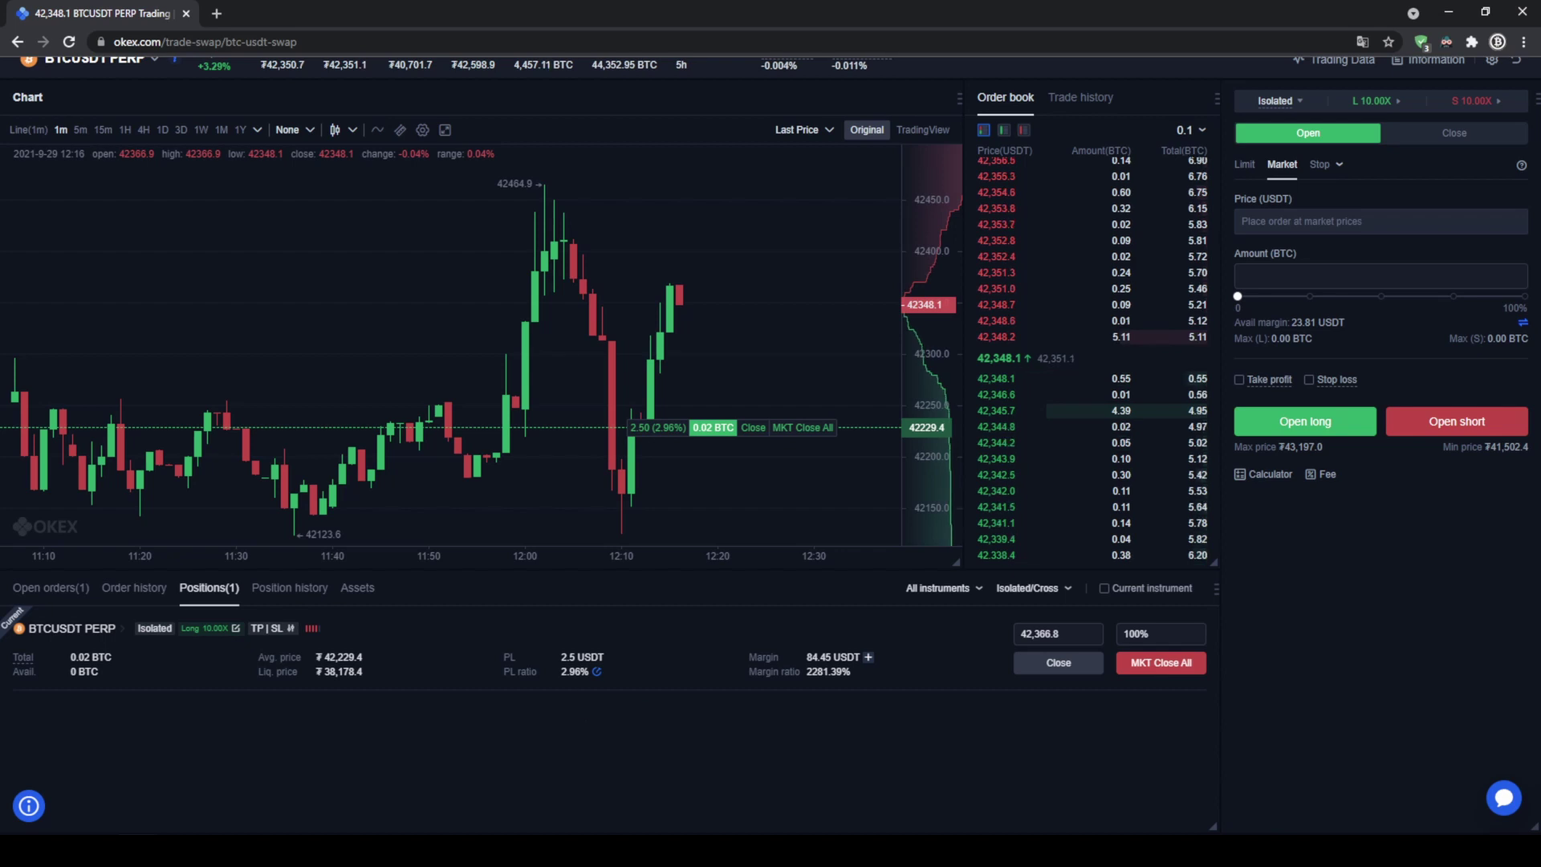
click(1173, 670)
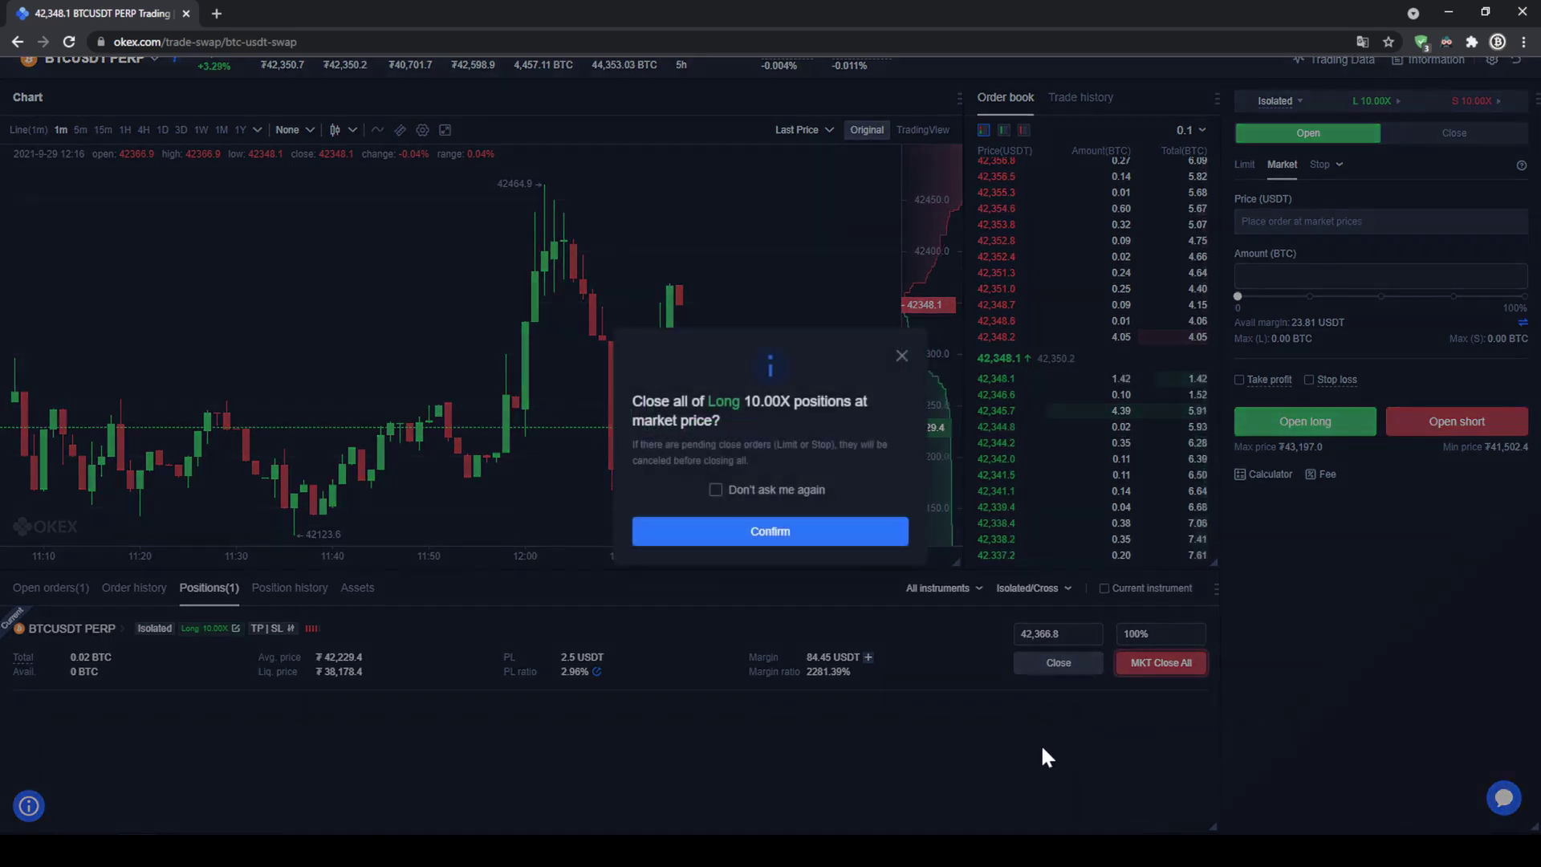
click(902, 531)
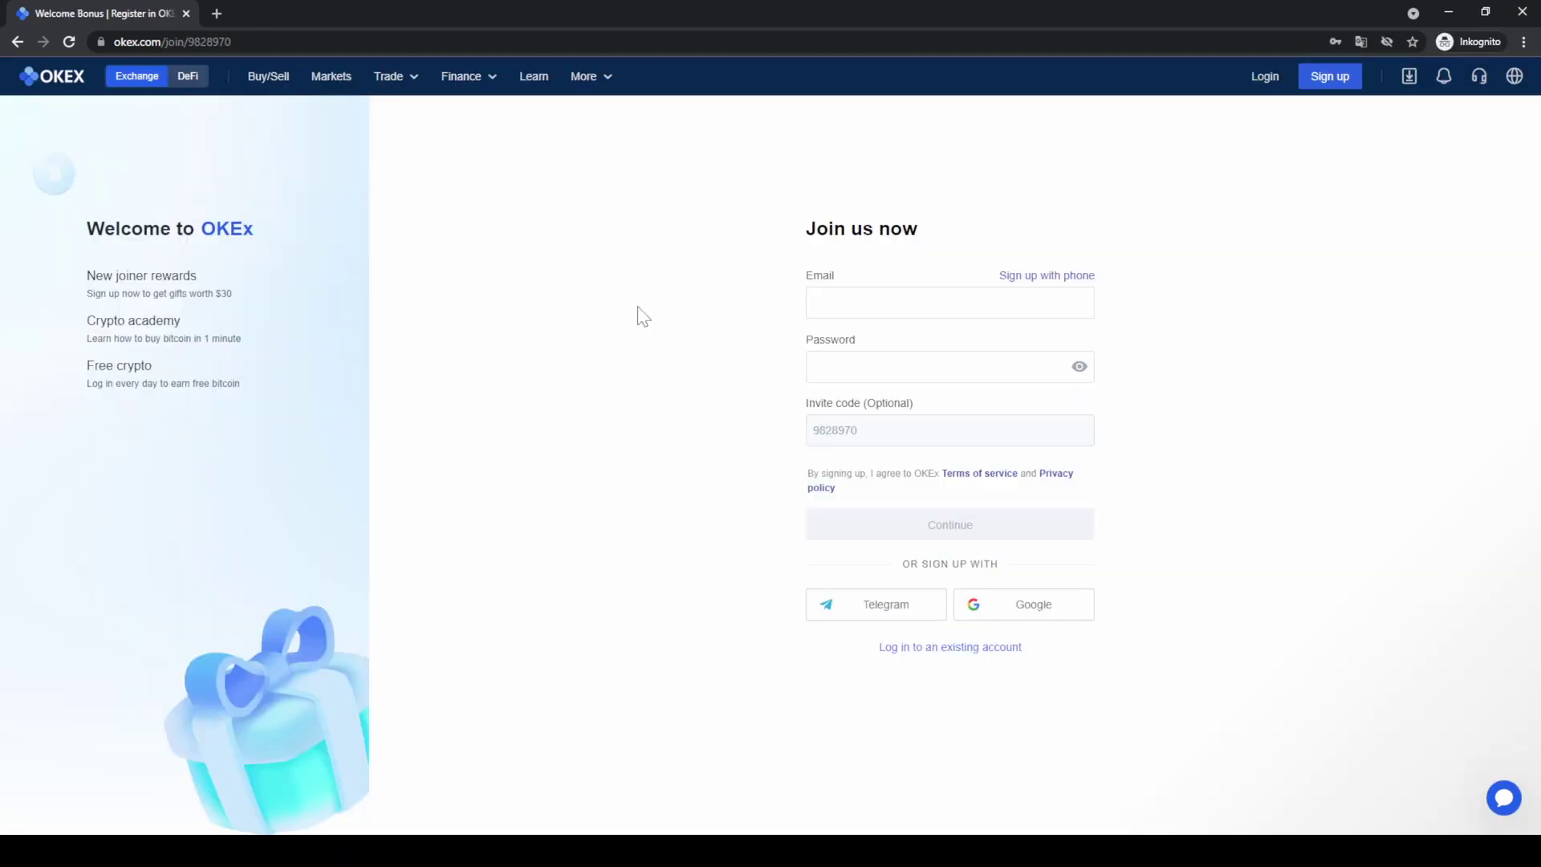
drag(195, 293, 246, 292)
click(443, 312)
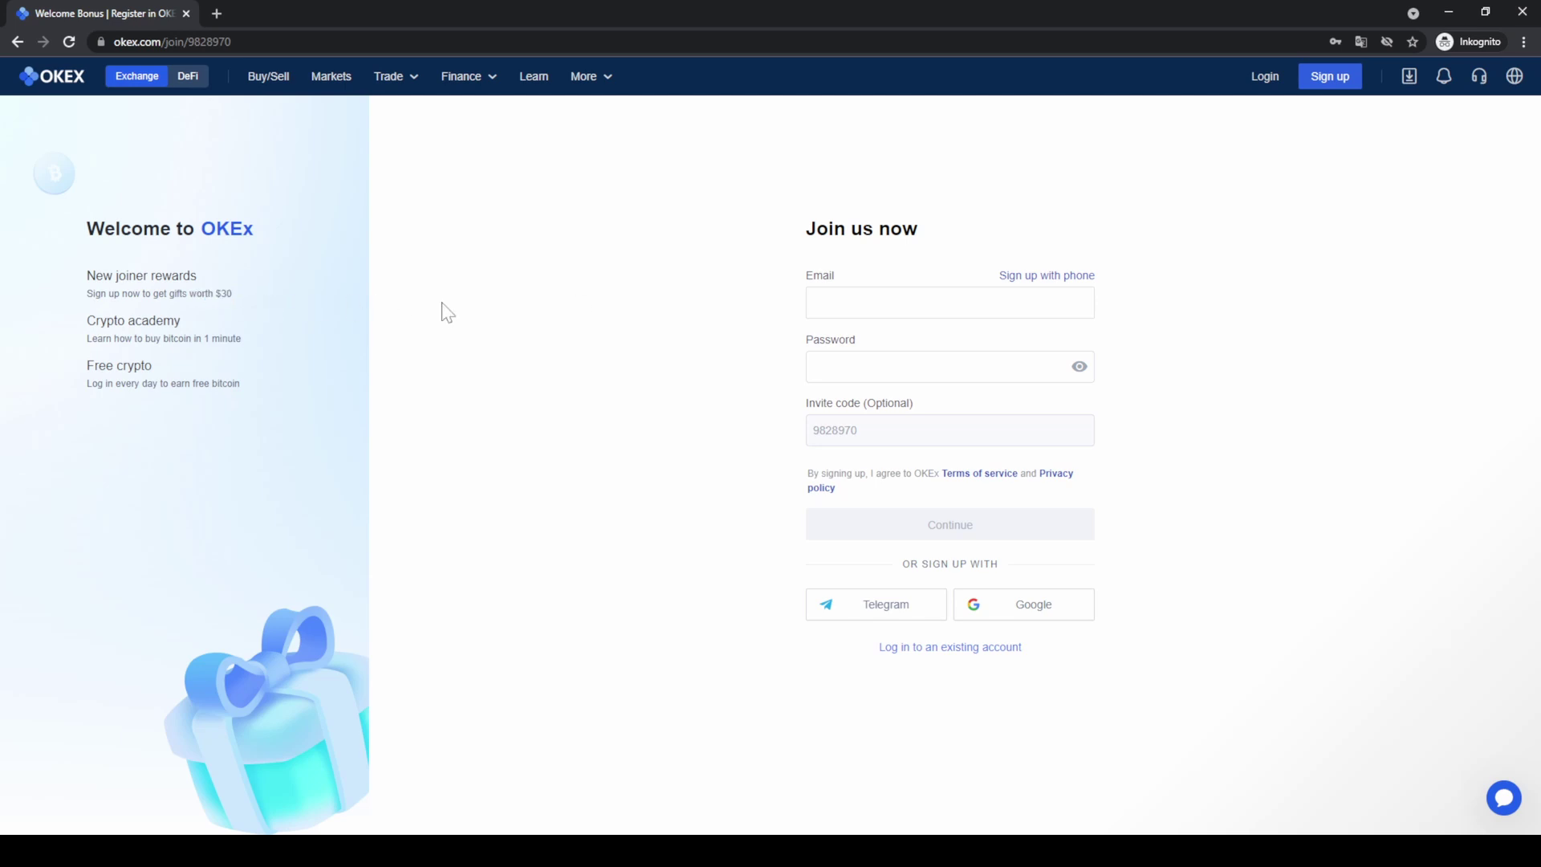